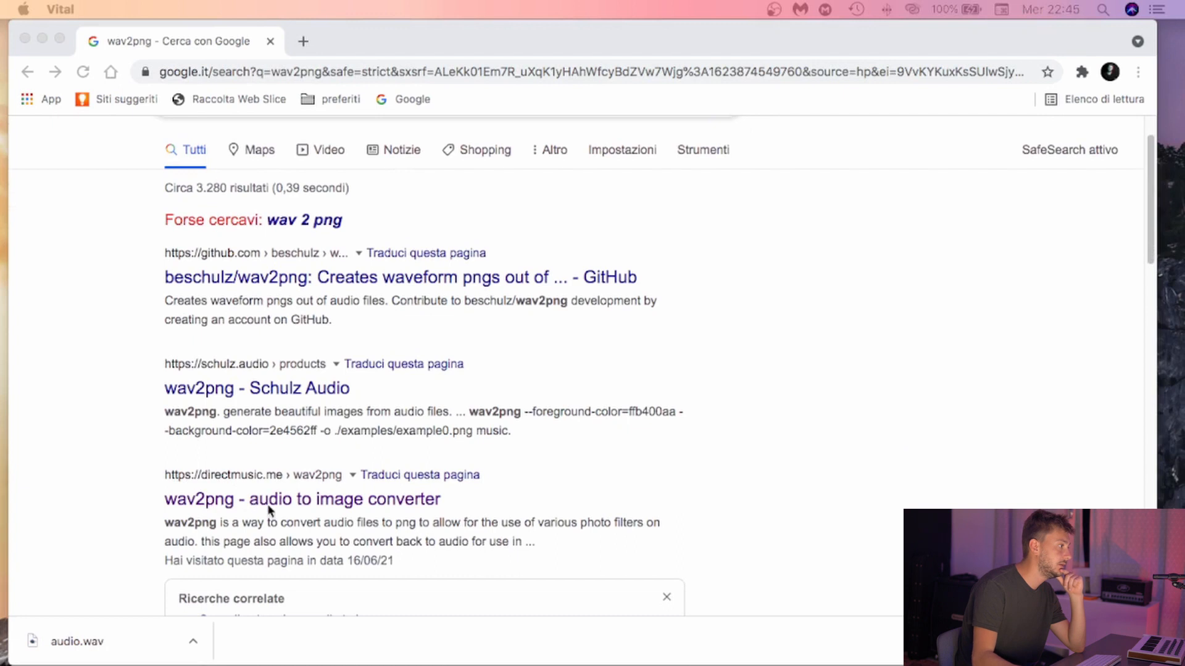
Open the directmusic.me wav2png converter, load the waterfall image for PNG-to-WAV conversion, and download the .wav file.
click(285, 503)
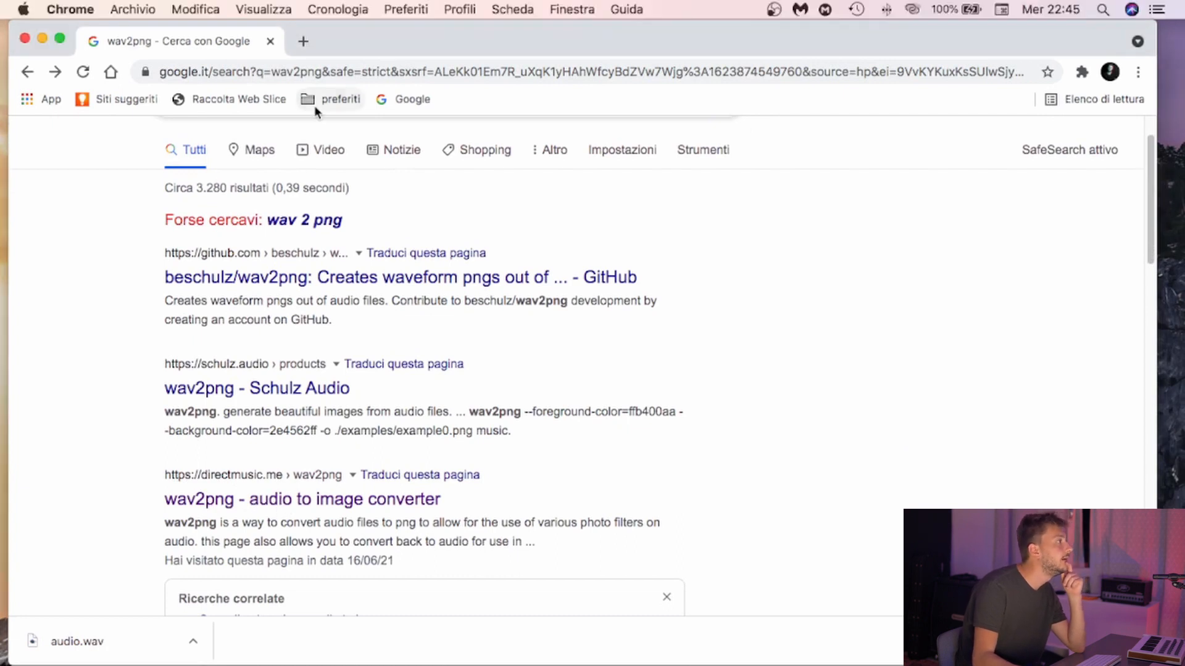
click(326, 499)
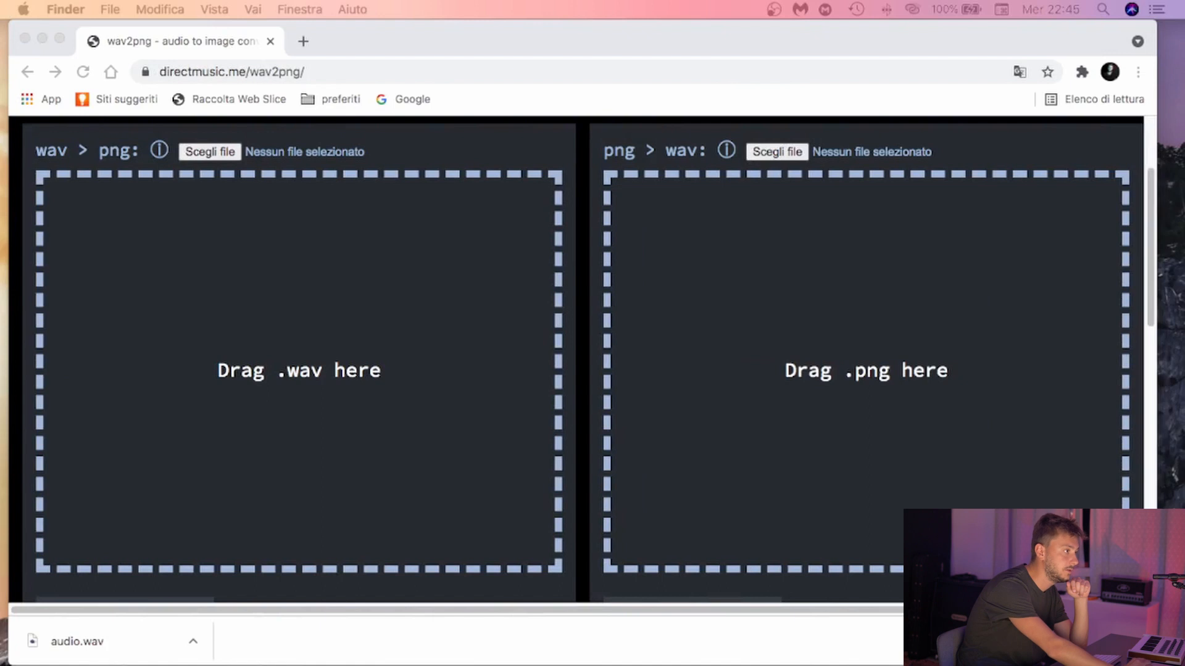
drag(1172, 346, 949, 406)
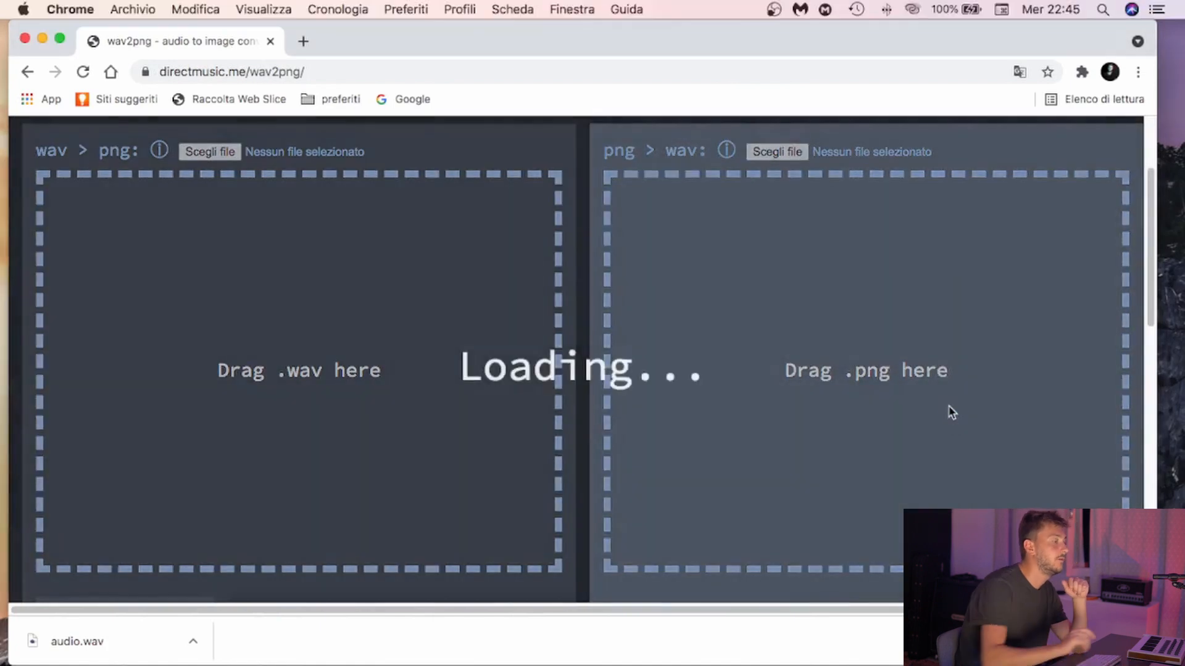
scroll(834, 380, down, 2)
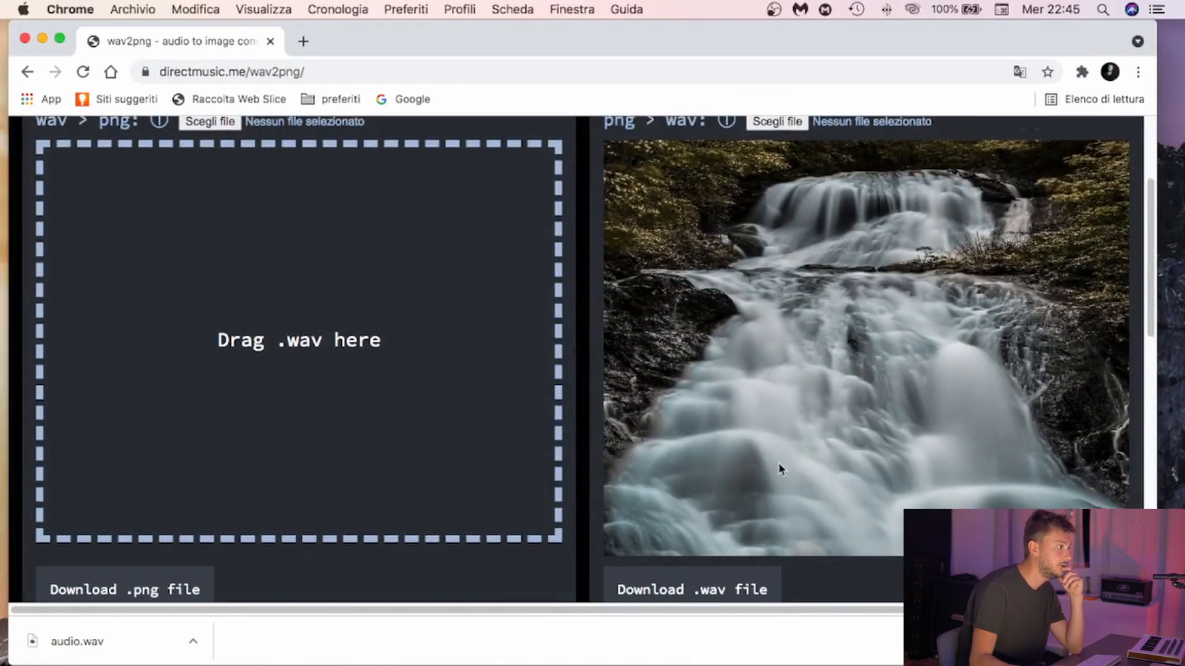
click(698, 559)
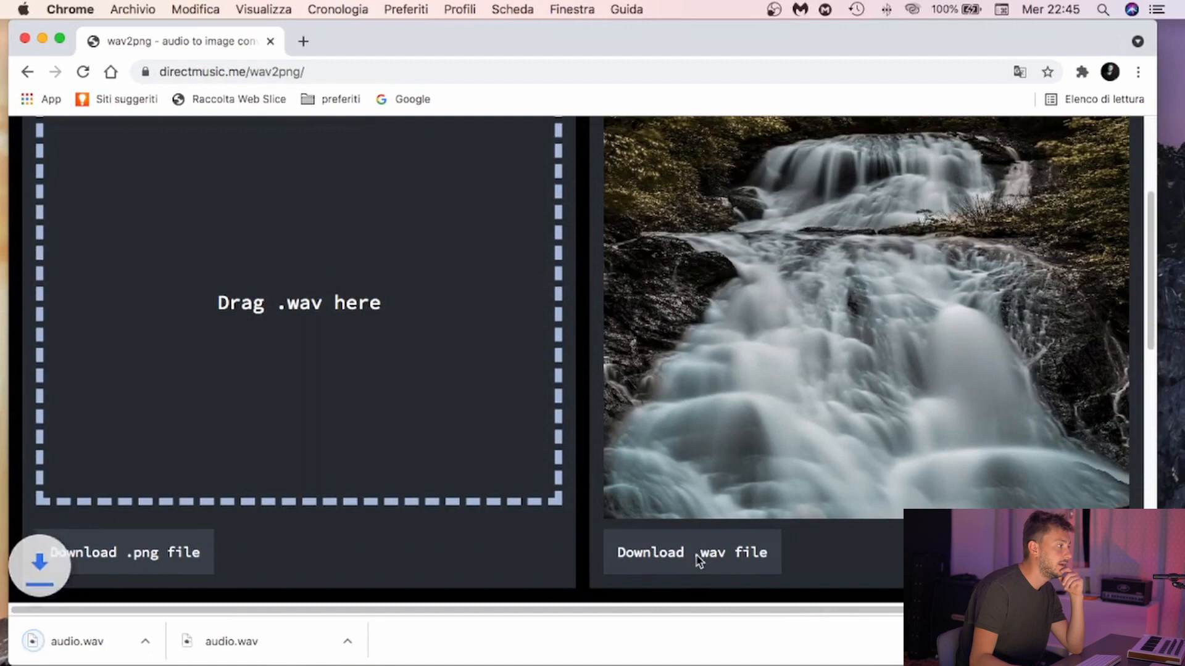
Move the browser window aside, switch to REAPER, and place the downloaded audio.wav on track 1.
drag(453, 28, 512, 30)
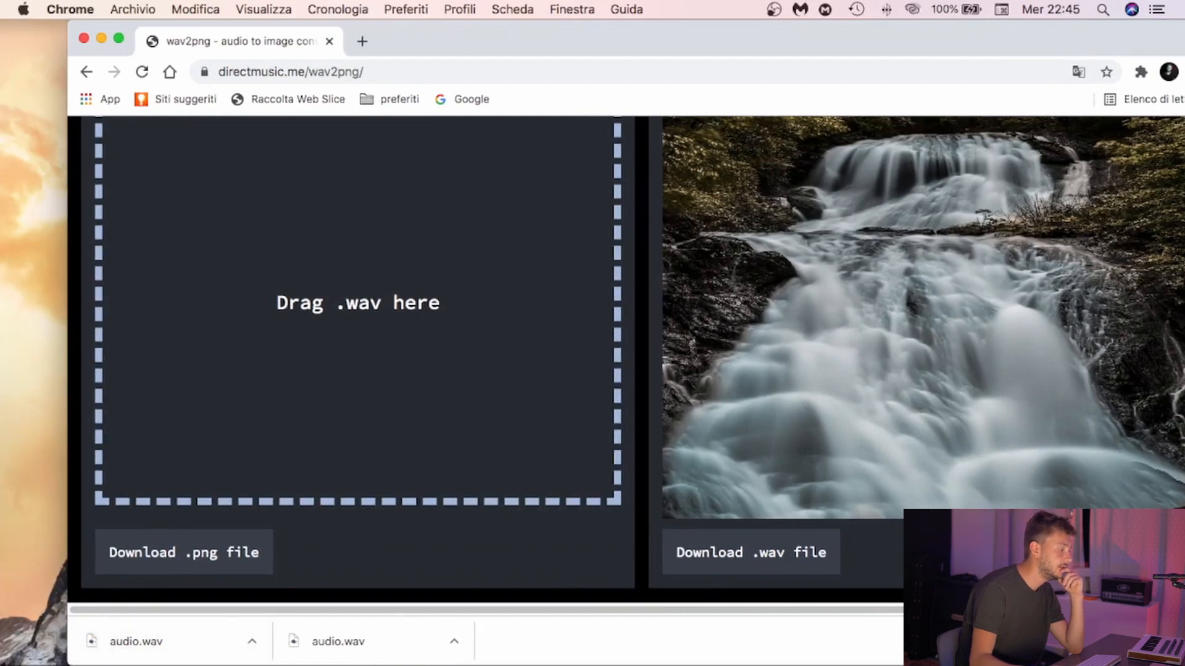
key(super+Tab)
key(super+Tab)
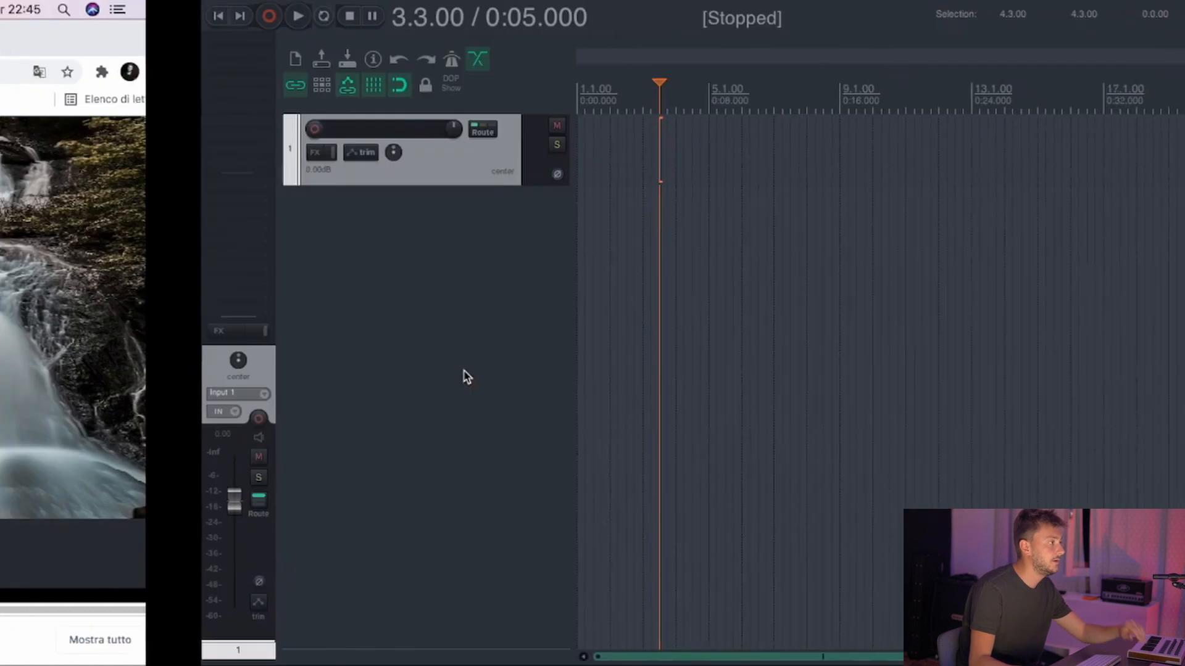
drag(560, 450, 397, 180)
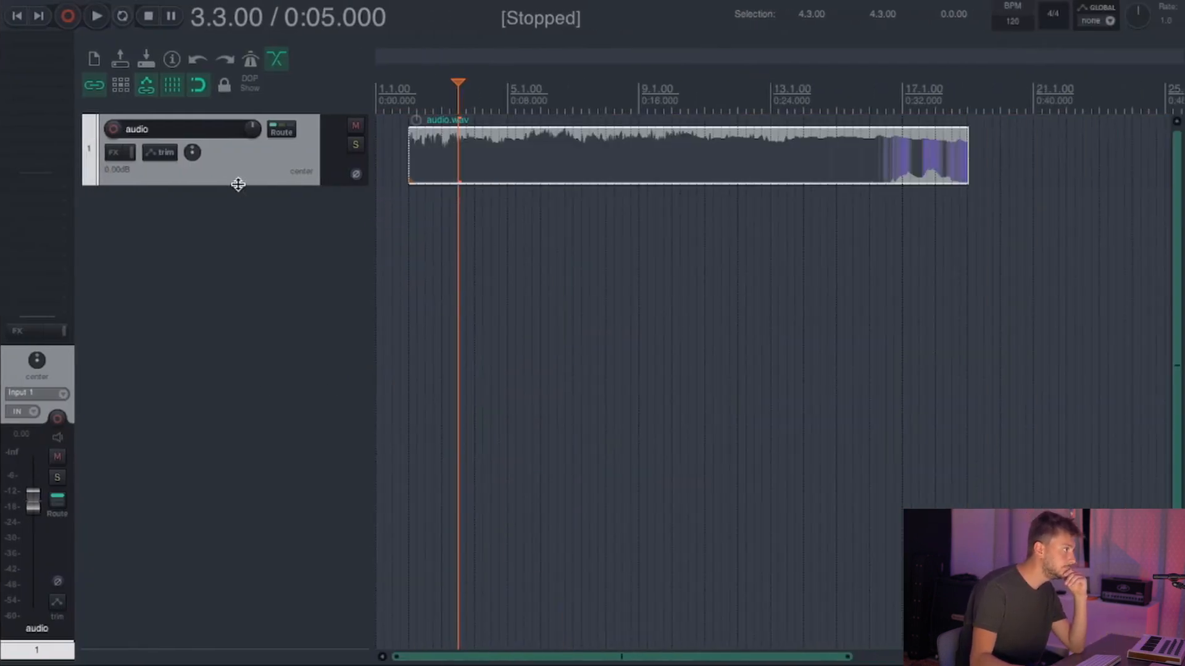
Enlarge the audio track's height and lower the audio.wav item's volume to -12 dB.
click(247, 263)
drag(255, 192, 272, 360)
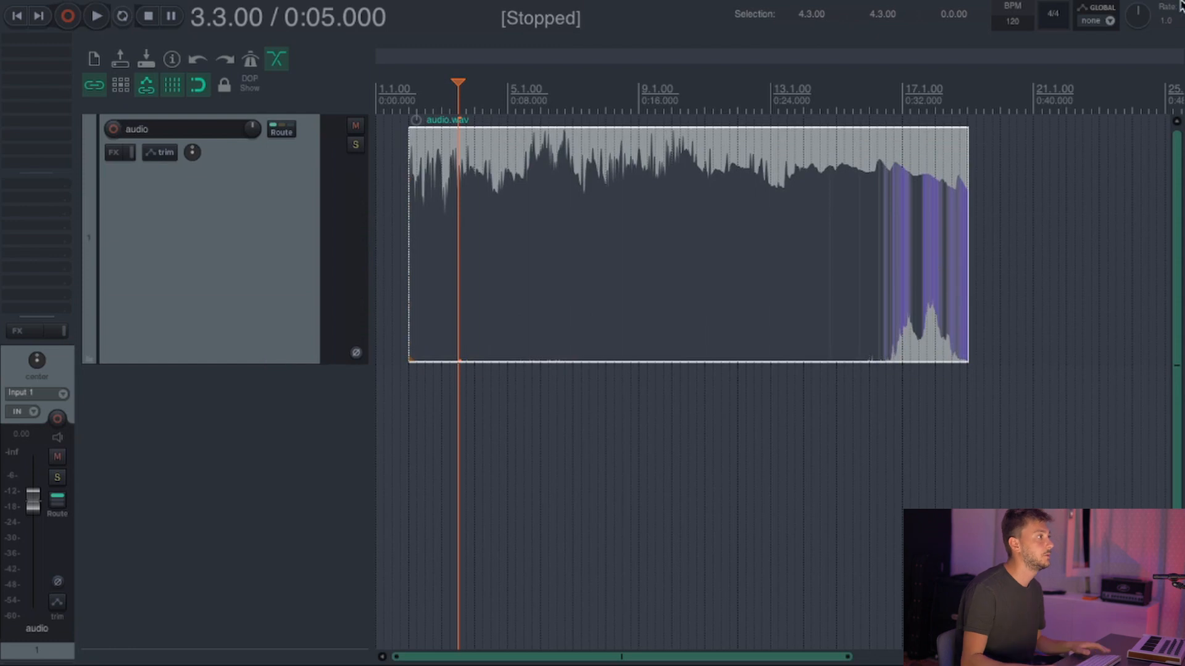
drag(417, 126, 402, 226)
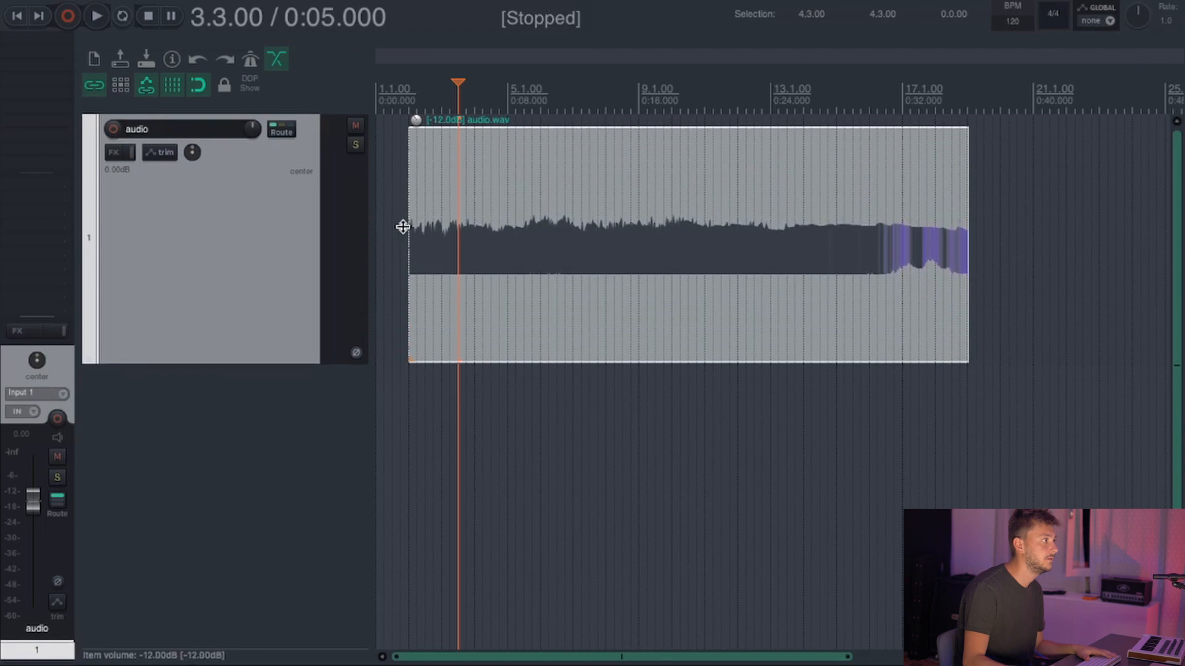
Examine the audio.wav waveform around 3.3.00 up close for its repeating cycles, and return to the overview.
scroll(368, 269, up, 3)
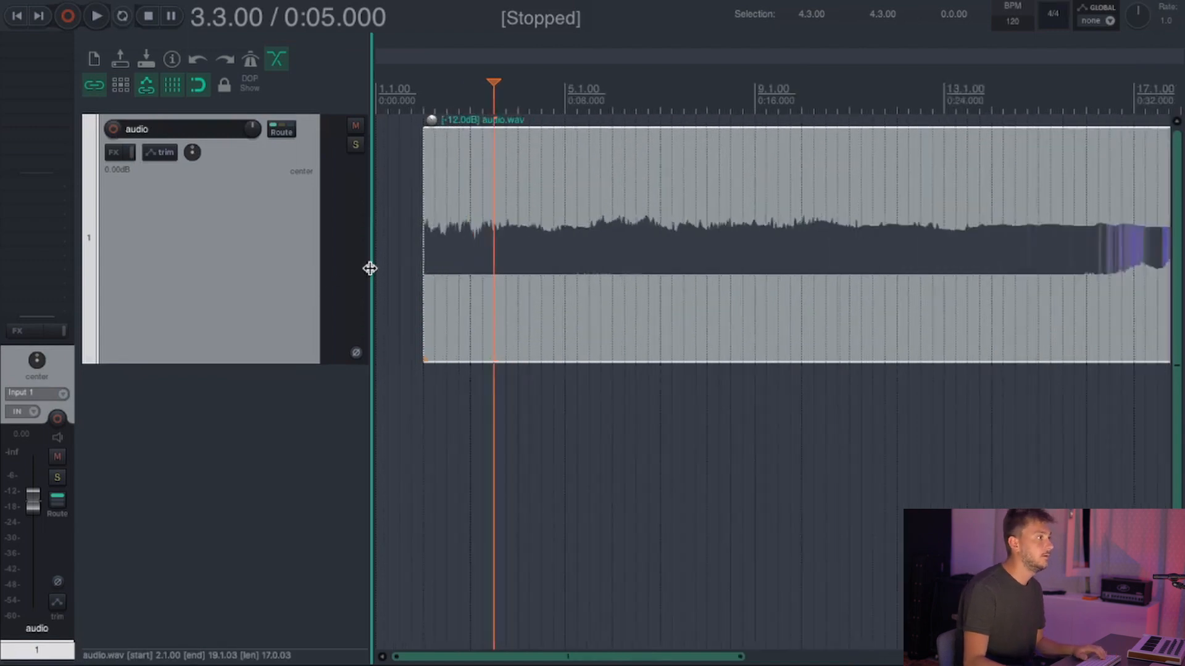
scroll(370, 268, up, 3)
scroll(595, 257, up, 8)
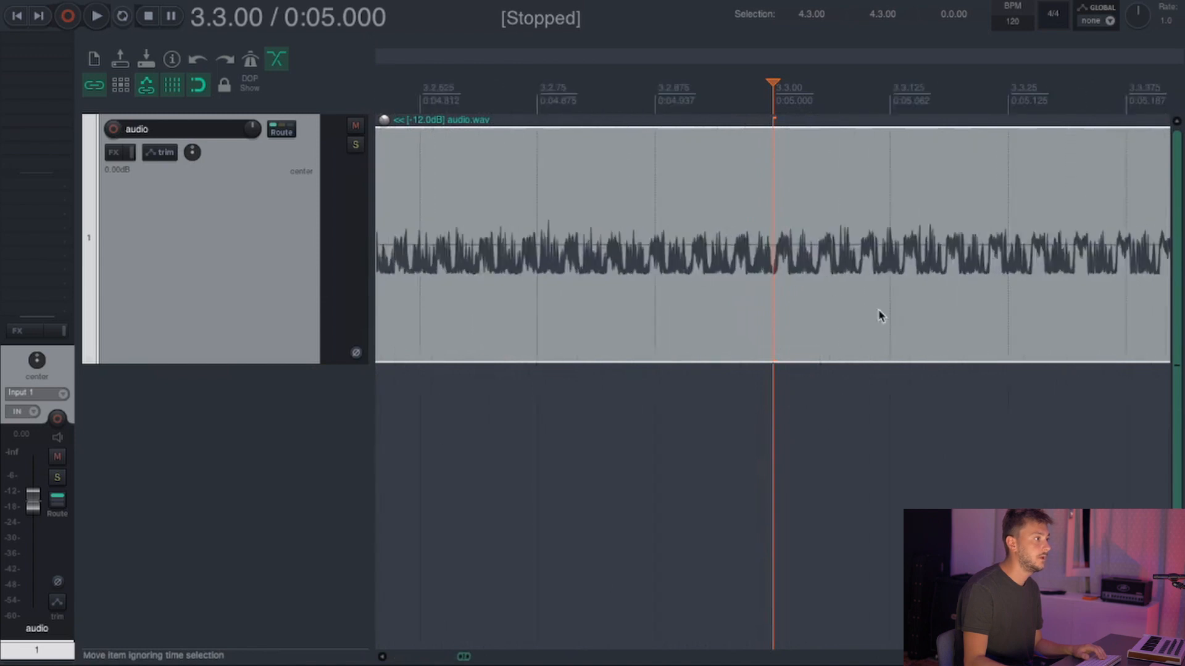
scroll(777, 278, up, 4)
scroll(894, 273, up, 5)
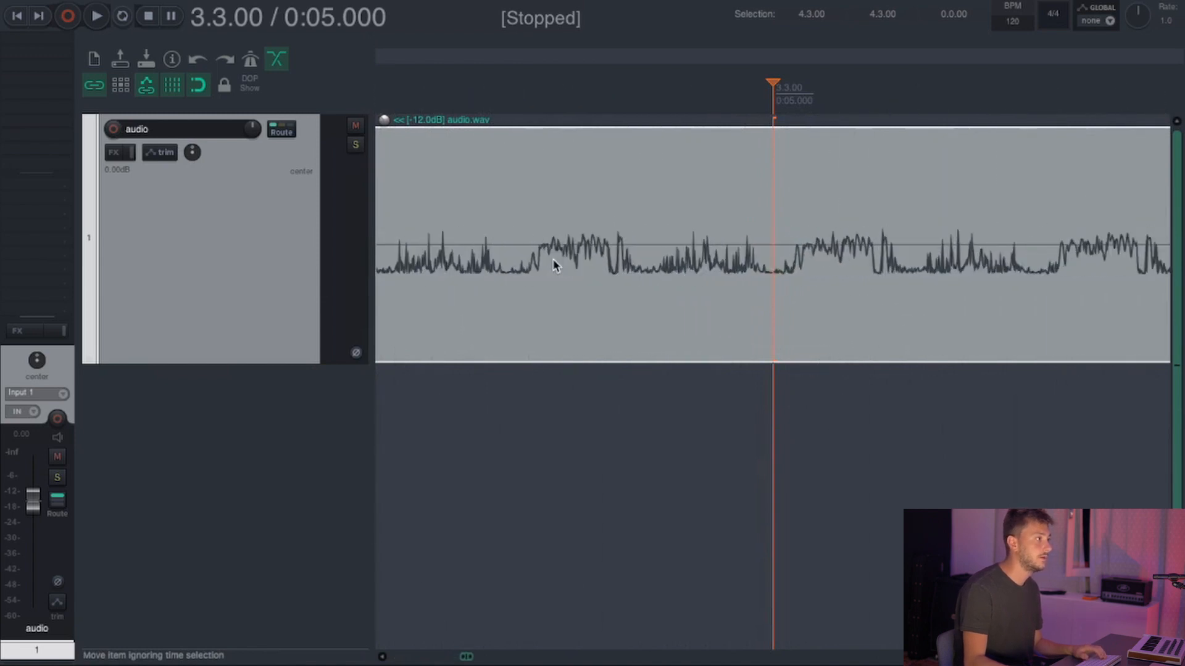
scroll(620, 256, up, 2)
scroll(775, 257, down, 10)
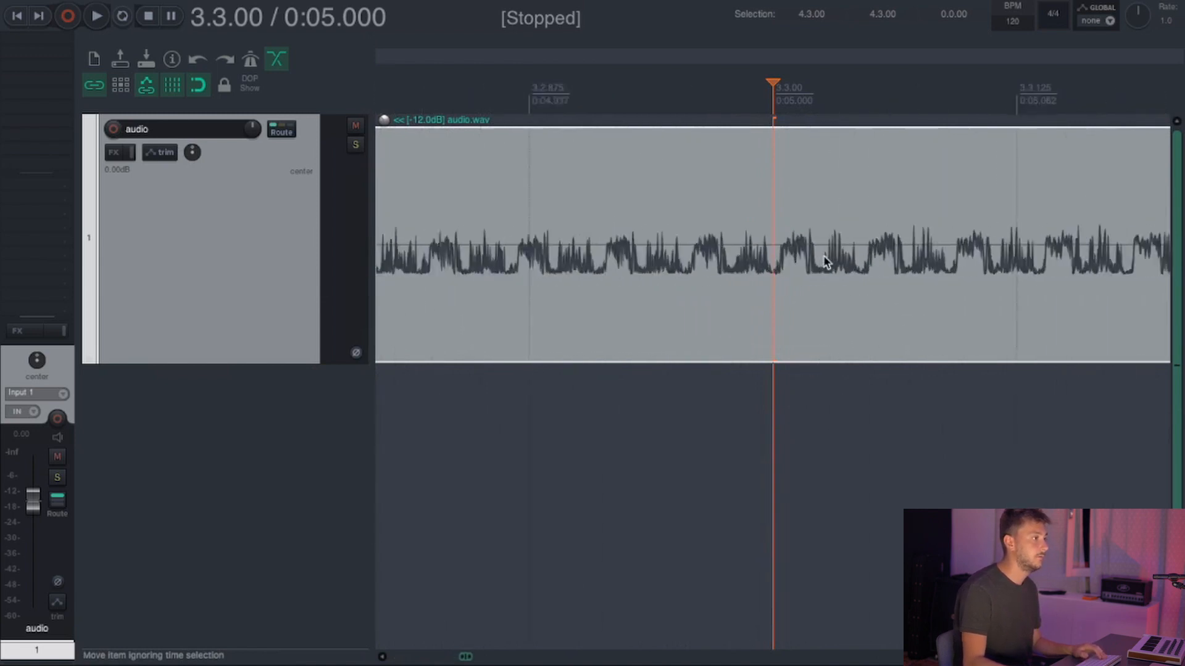
scroll(732, 244, down, 15)
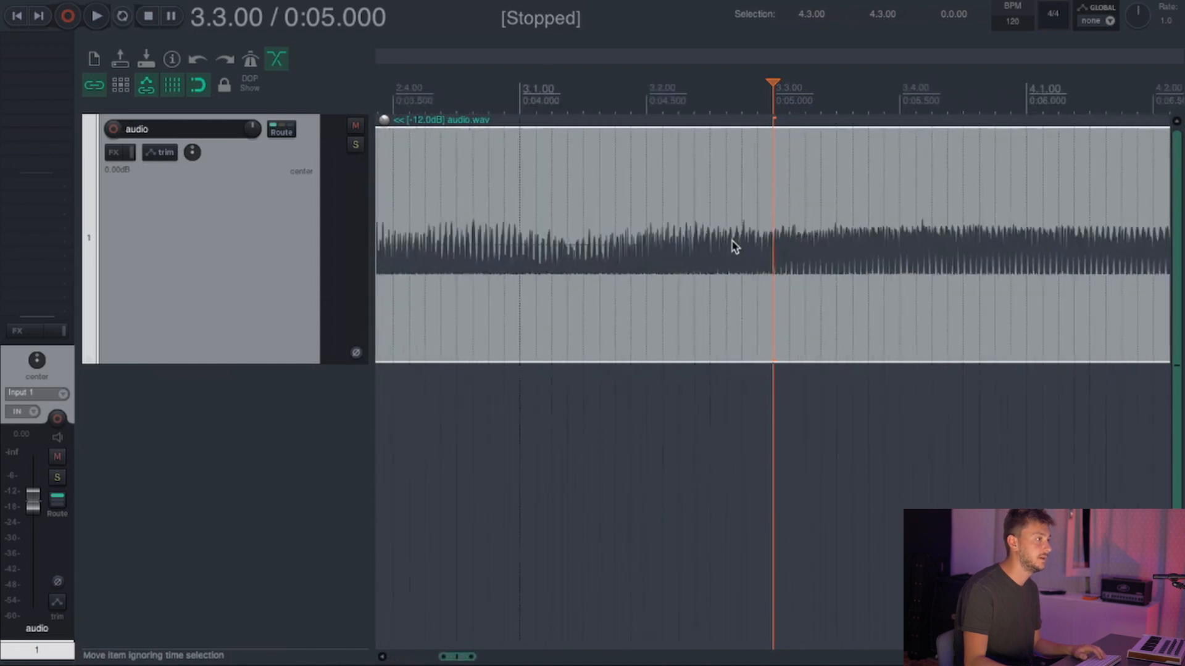
scroll(727, 243, down, 3)
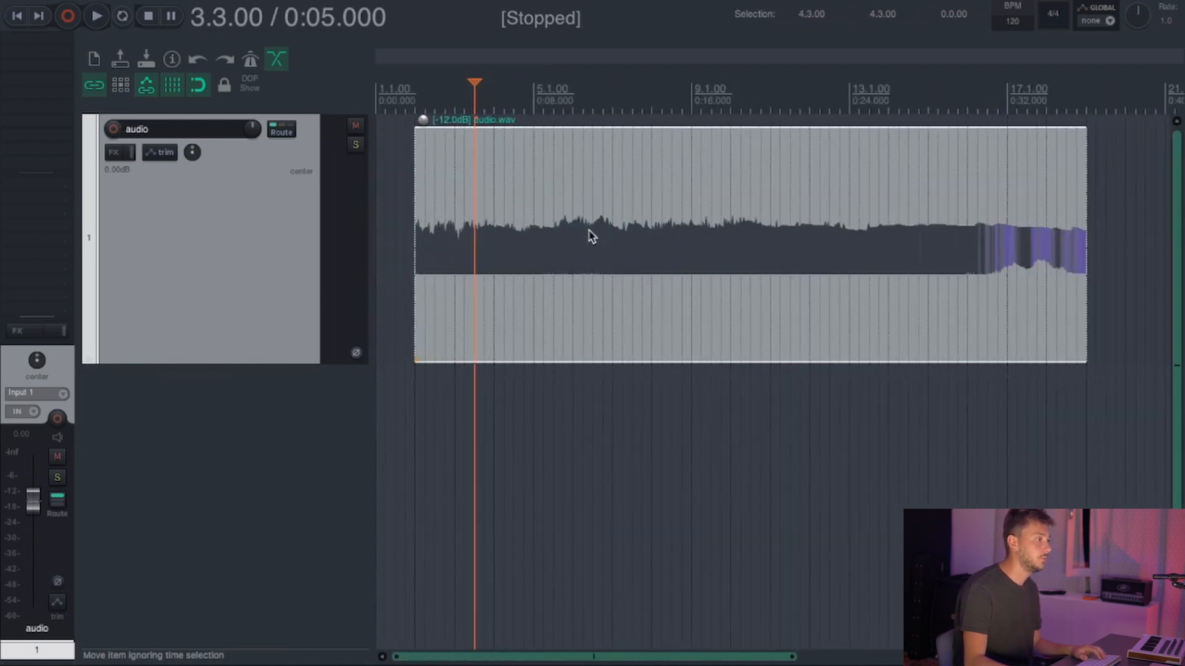
Play the audio.wav item from 1.4.00, just before its beginning, and stop playback.
click(688, 96)
click(533, 96)
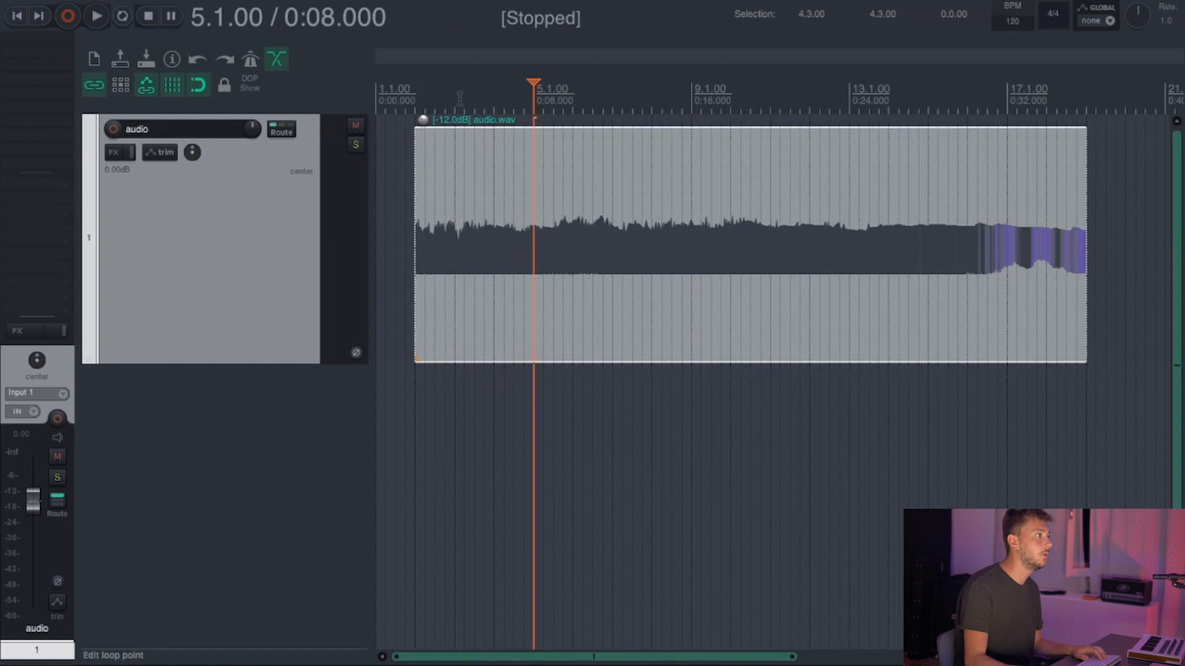
click(416, 97)
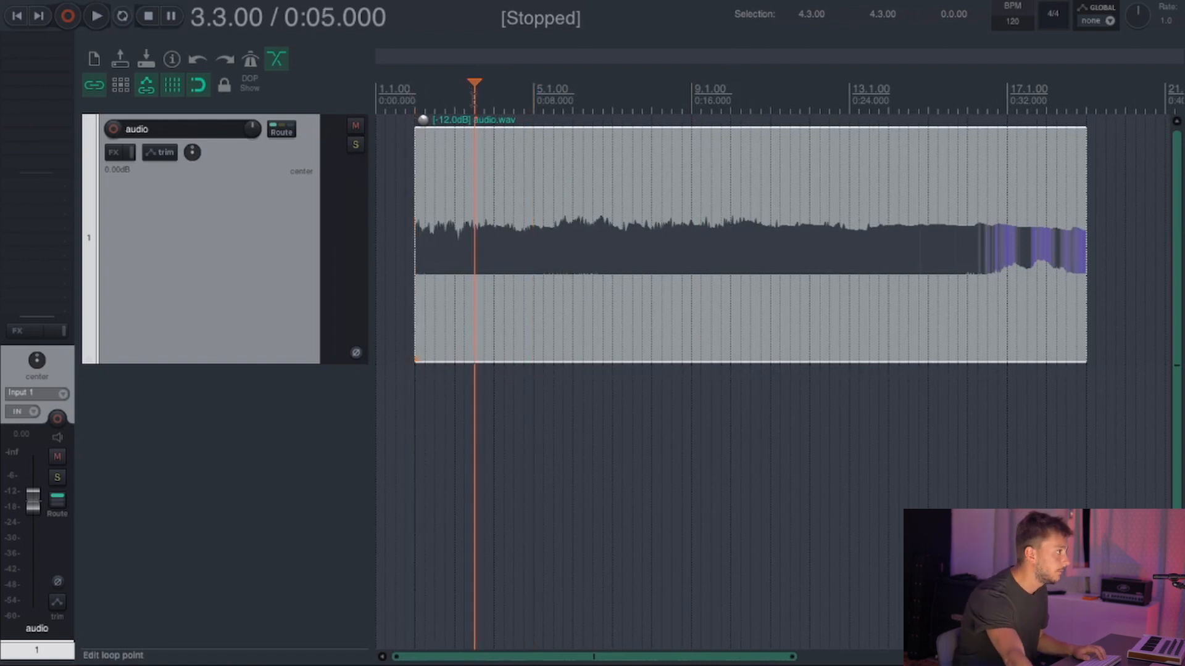
click(408, 102)
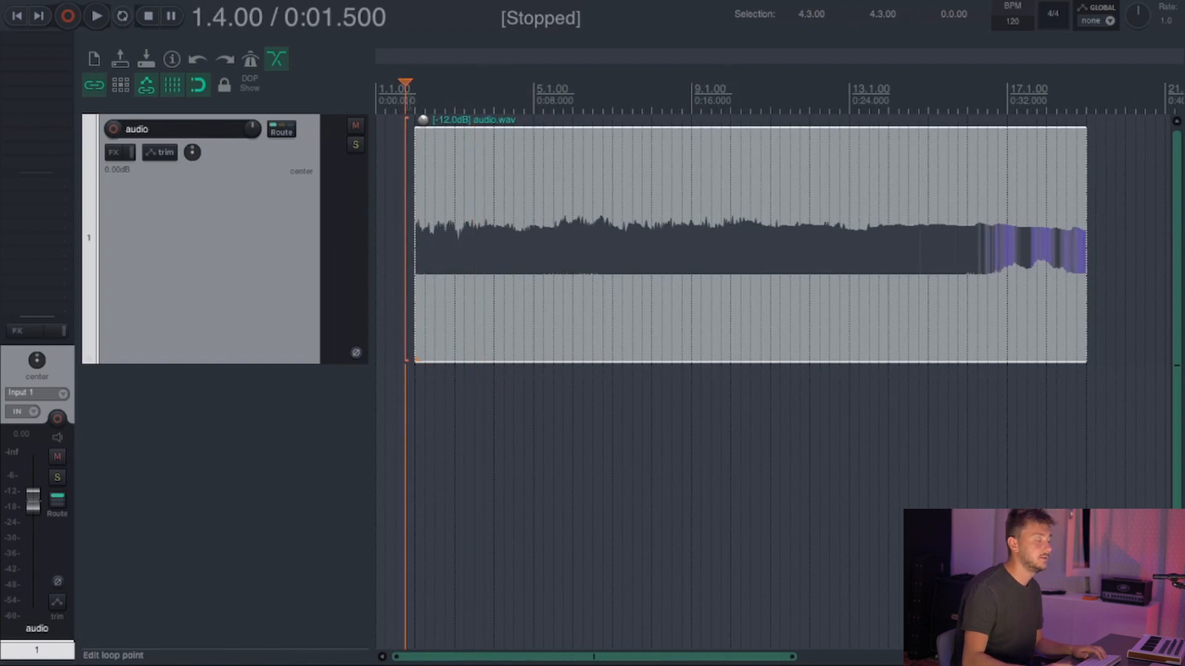
key(space)
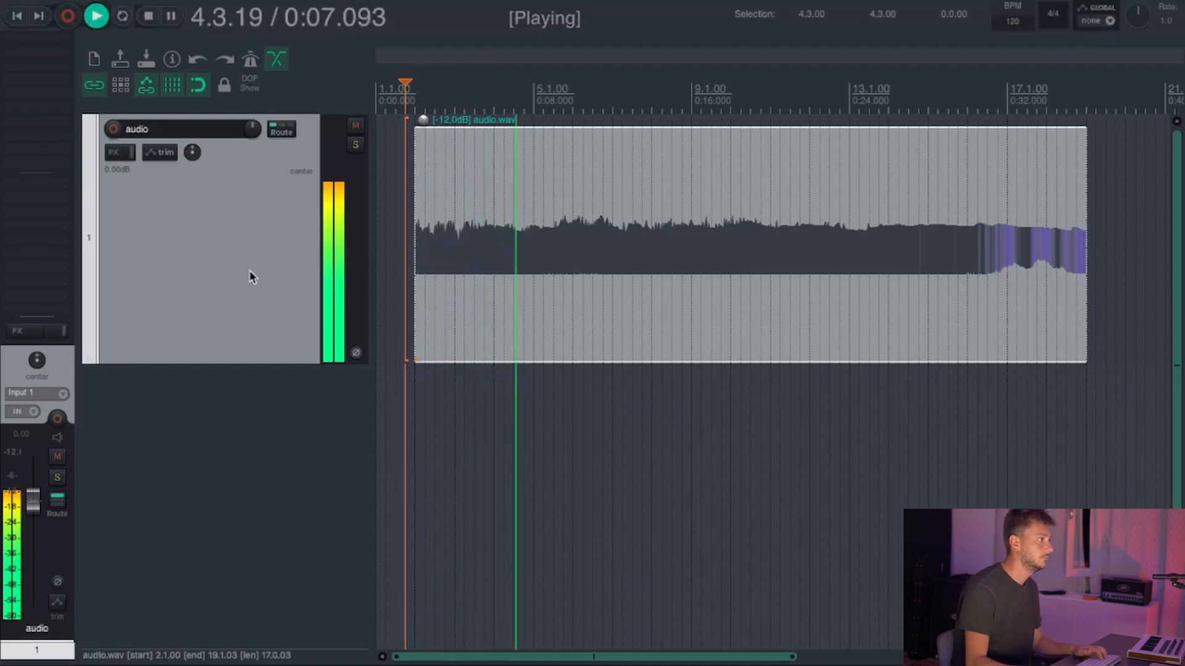
key(space)
Listen to the middle of audio.wav and skip playback forward in stages to 17.1.00 near its end.
click(524, 100)
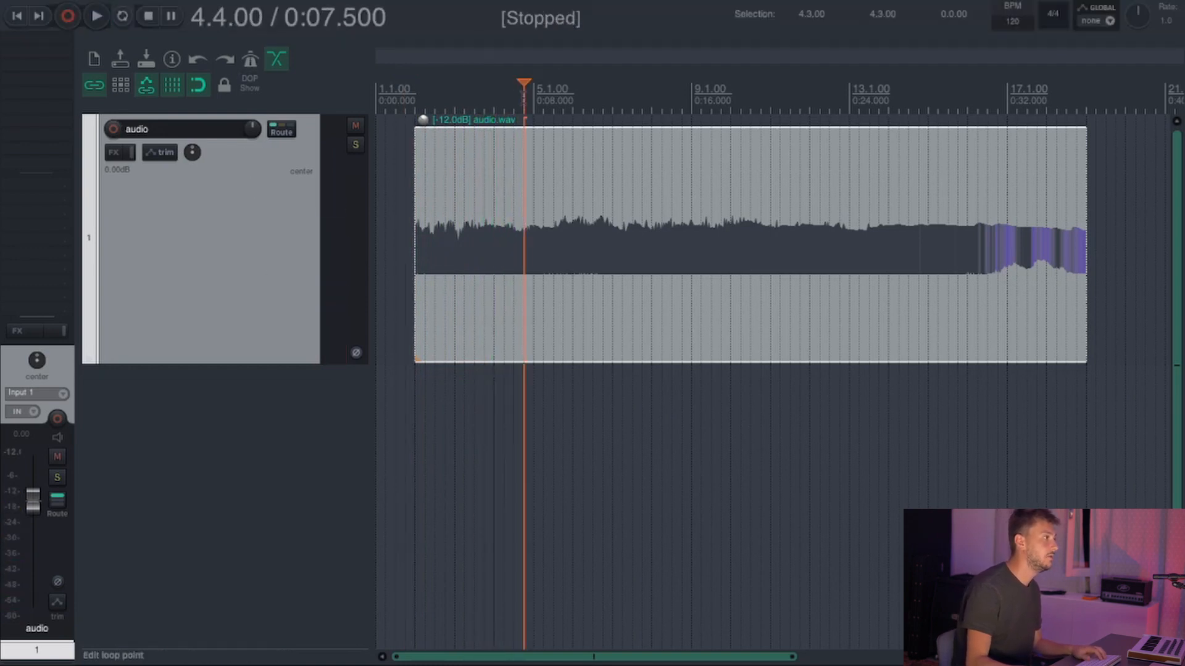
click(595, 95)
click(622, 92)
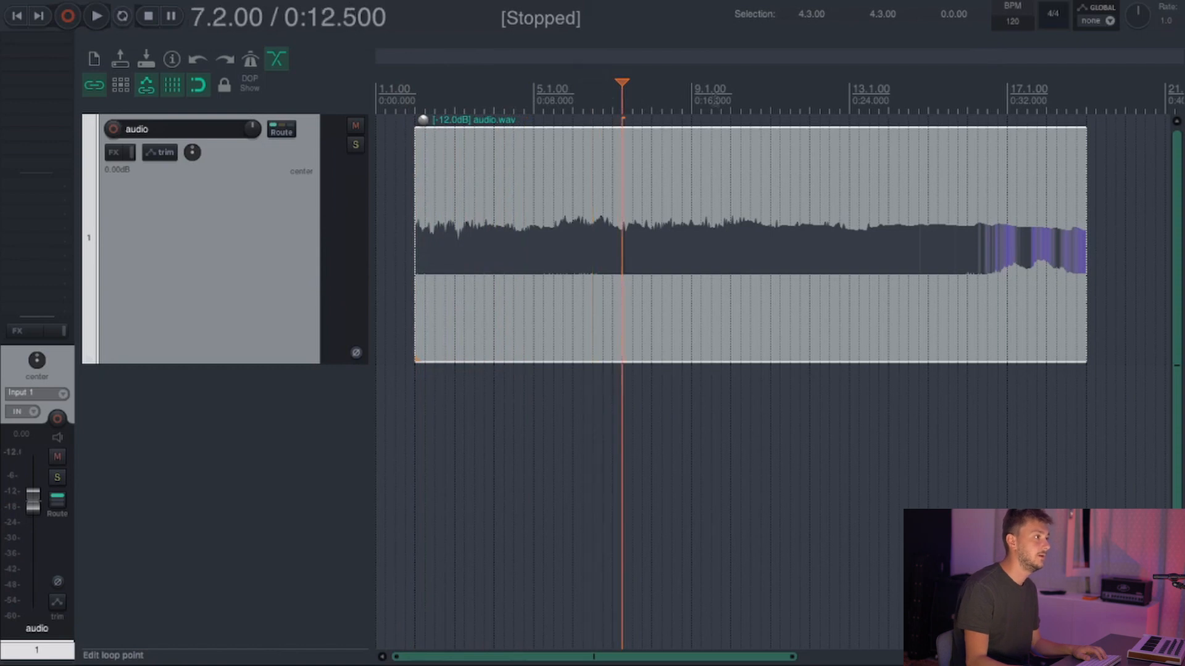
click(721, 92)
key(space)
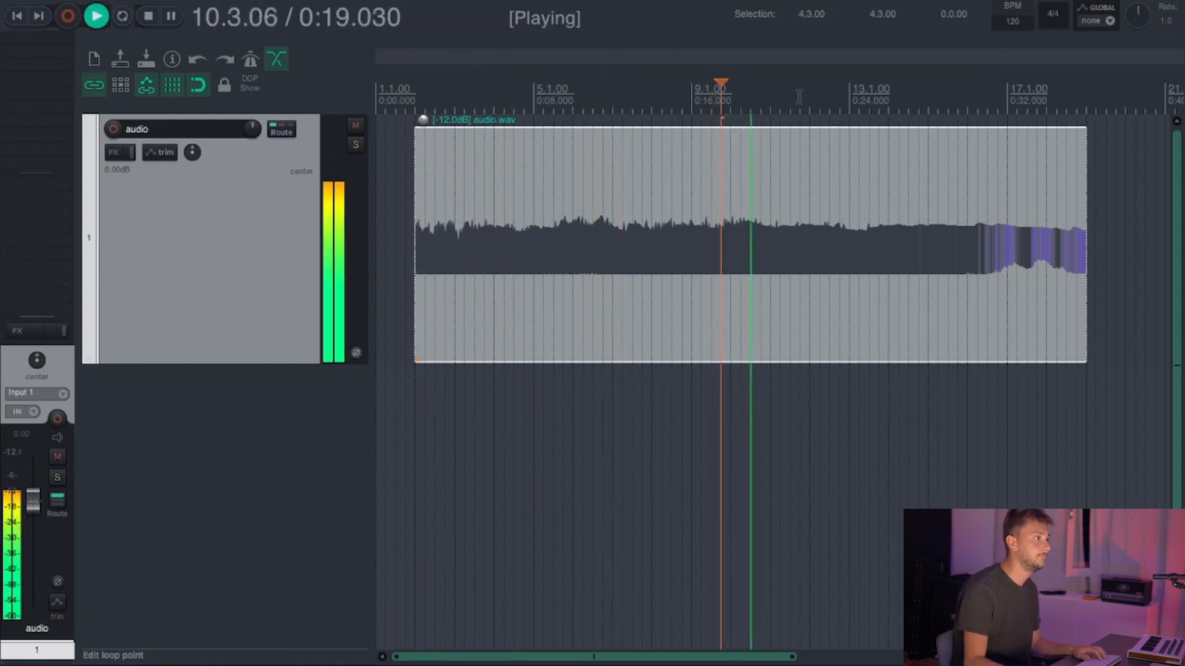
click(829, 94)
click(908, 94)
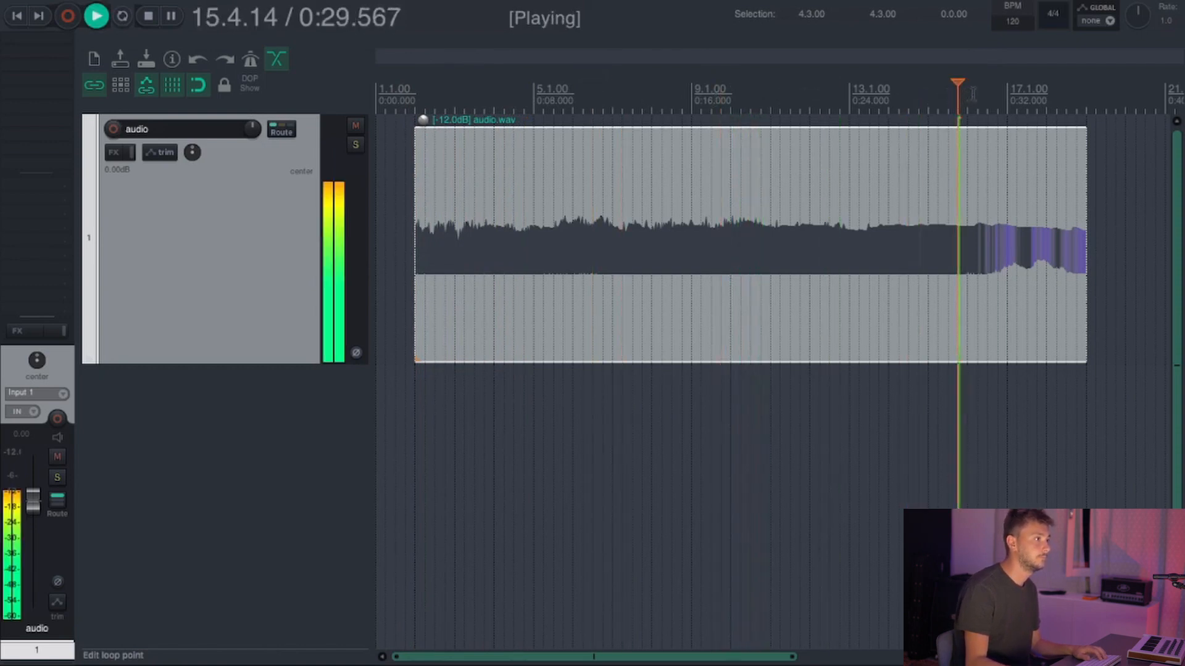
click(1007, 94)
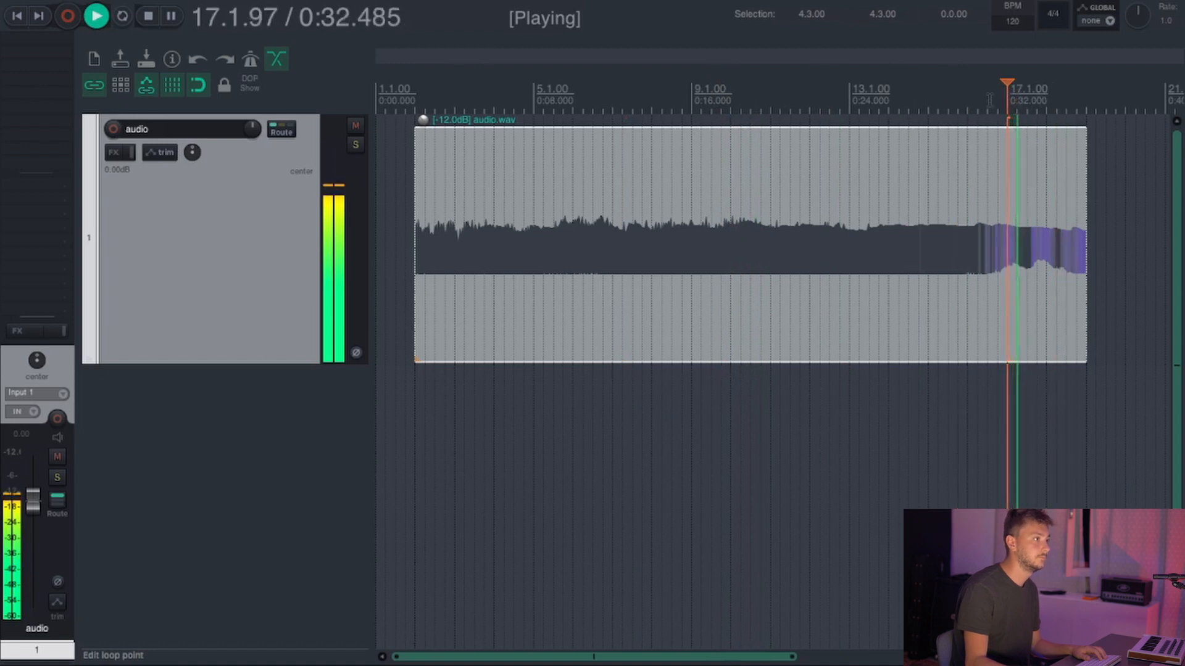
Compare the sound at several positions in the first half of audio.wav, ending at 3.2.00, and stop playback.
click(584, 93)
click(533, 94)
click(511, 93)
click(494, 94)
click(465, 94)
click(623, 94)
click(682, 94)
click(464, 94)
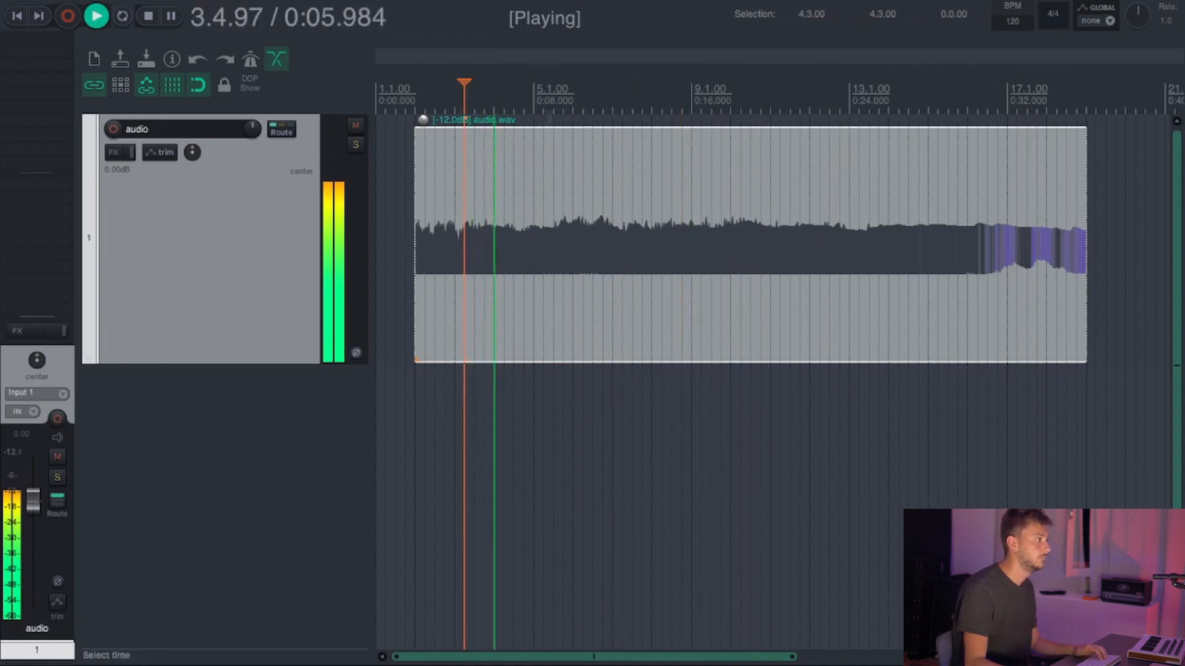
key(space)
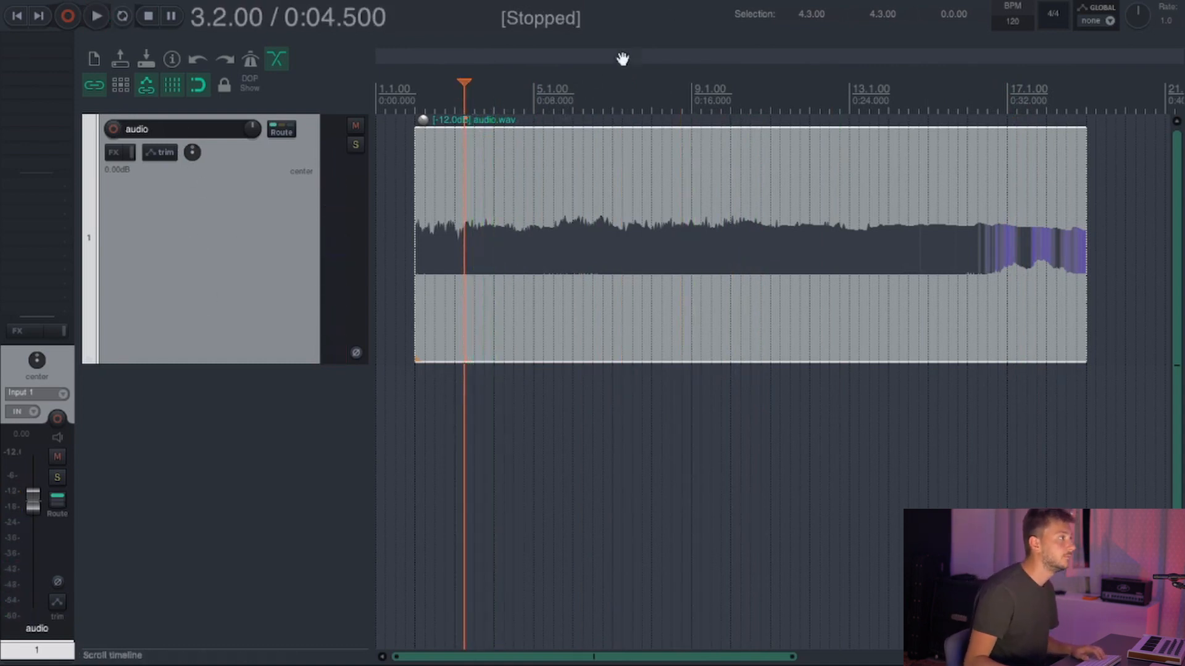
Listen to the second half of audio.wav from 11.4.00, skip through its final section, and stop playback.
click(563, 94)
click(712, 94)
click(799, 96)
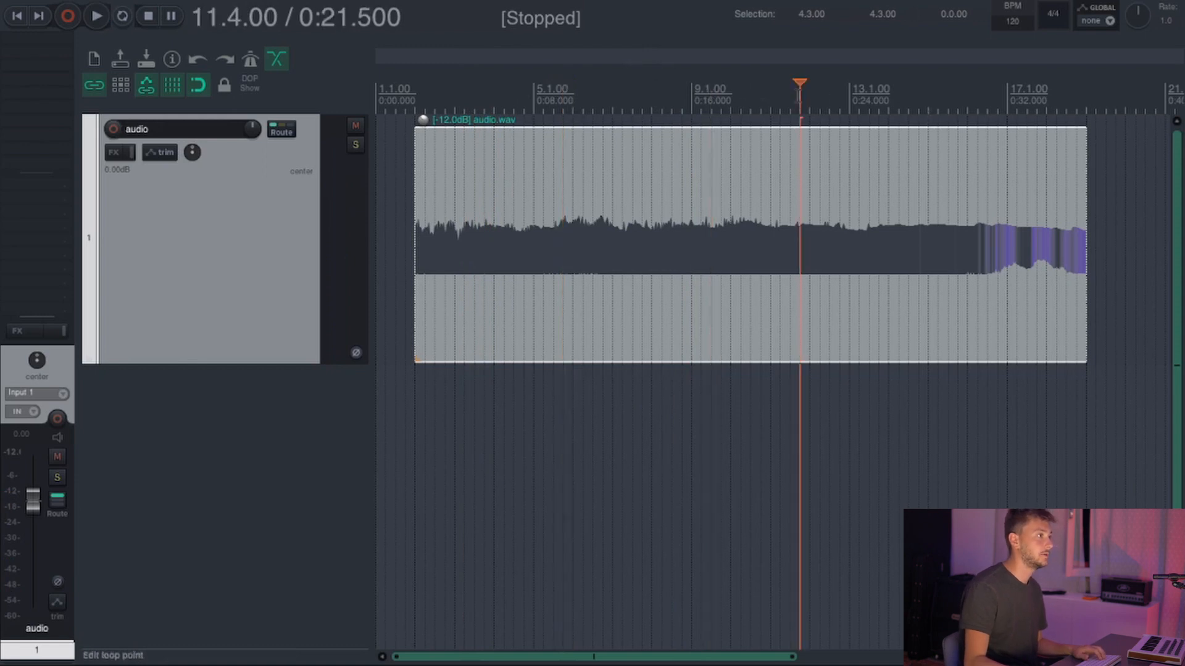
key(space)
click(920, 96)
click(1056, 96)
click(1017, 96)
key(space)
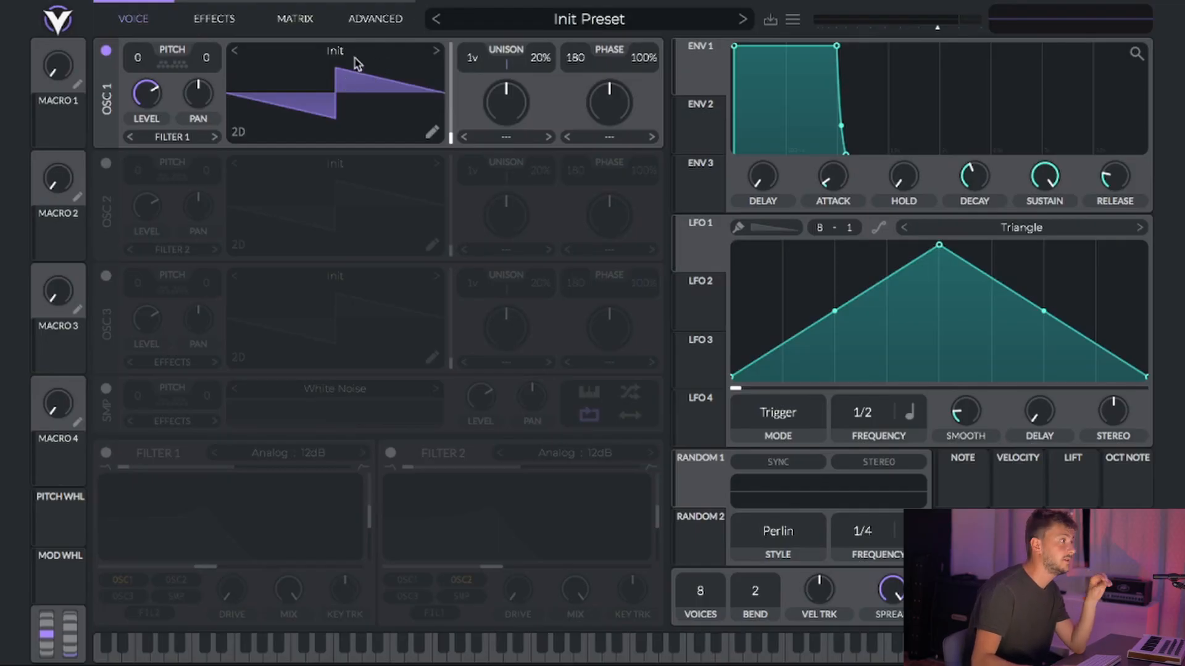
Open oscillator 1's wavetable browser in Vital and look through the complete wavetable list.
click(333, 54)
scroll(807, 241, down, 5)
scroll(807, 247, down, 5)
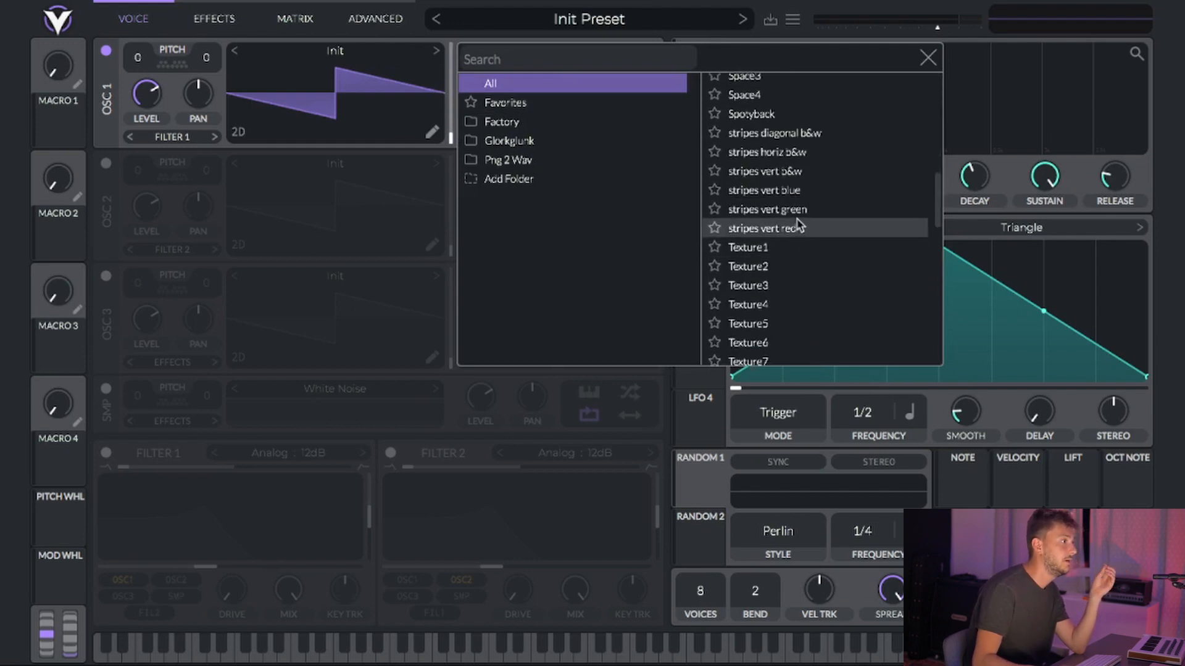
scroll(806, 290, down, 1)
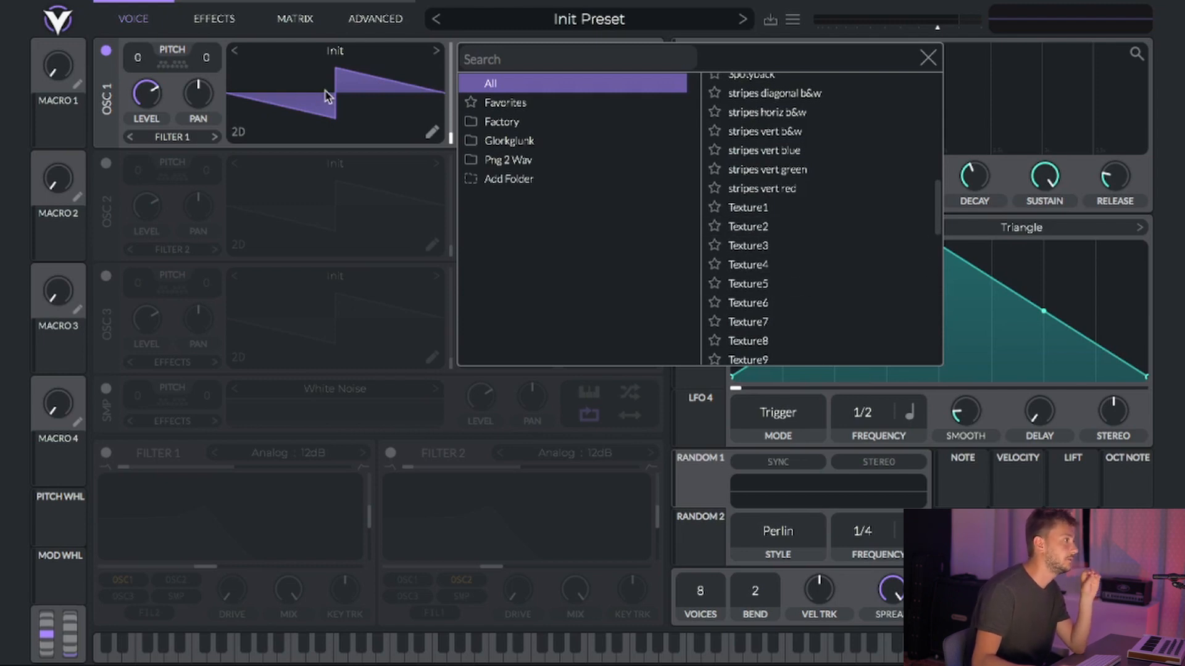
scroll(870, 290, down, 9)
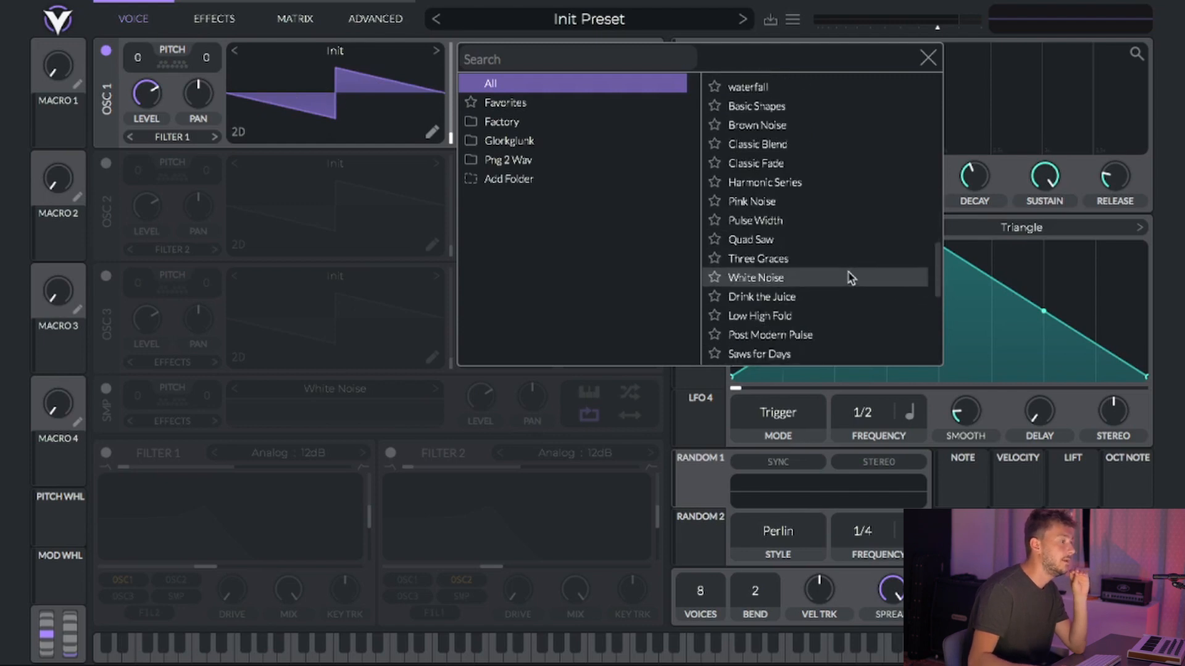
scroll(833, 262, up, 5)
Load the waterfall wavetable from the Png 2 Wav folder into oscillator 1.
click(506, 159)
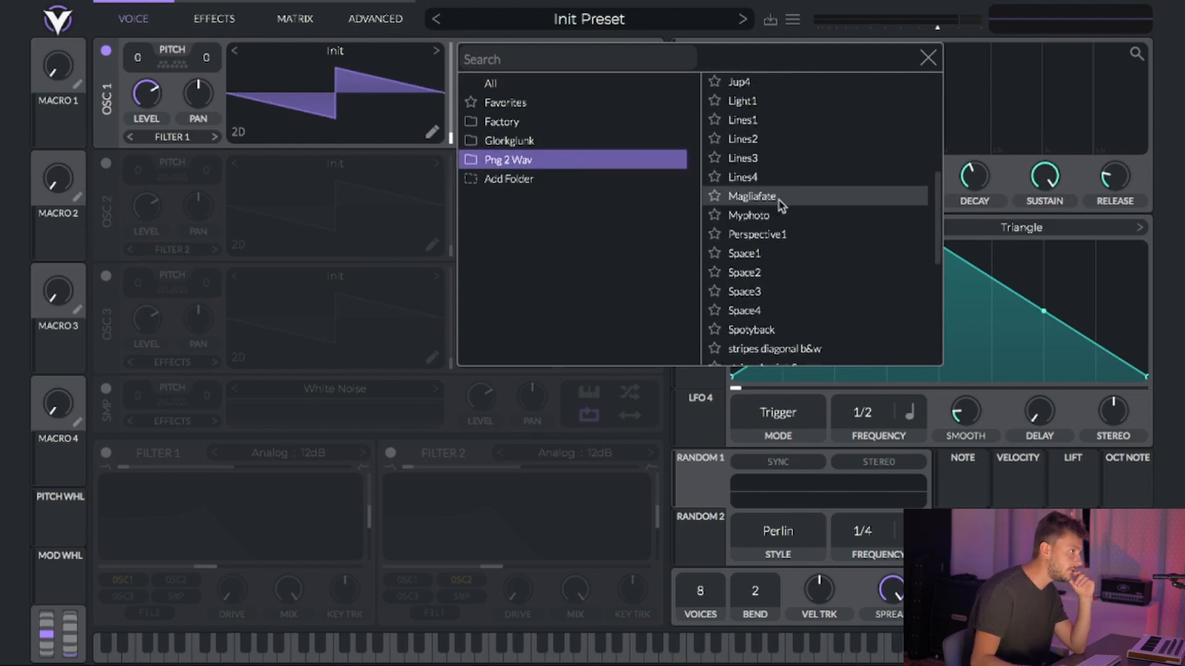
scroll(781, 206, down, 5)
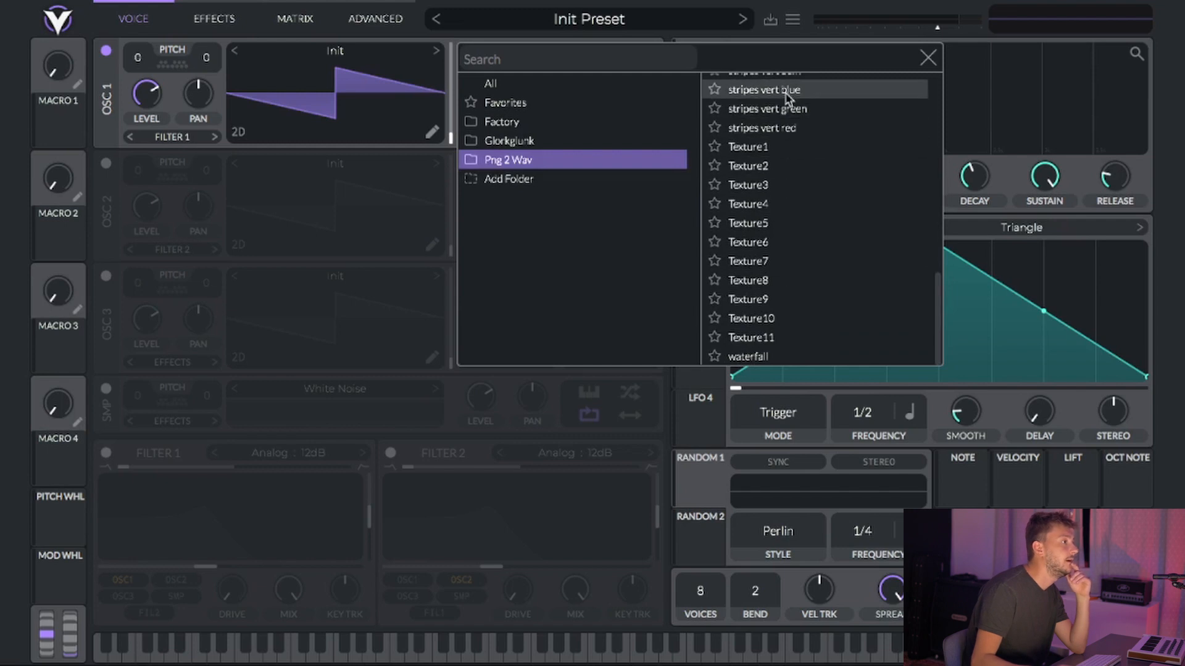
scroll(793, 171, up, 10)
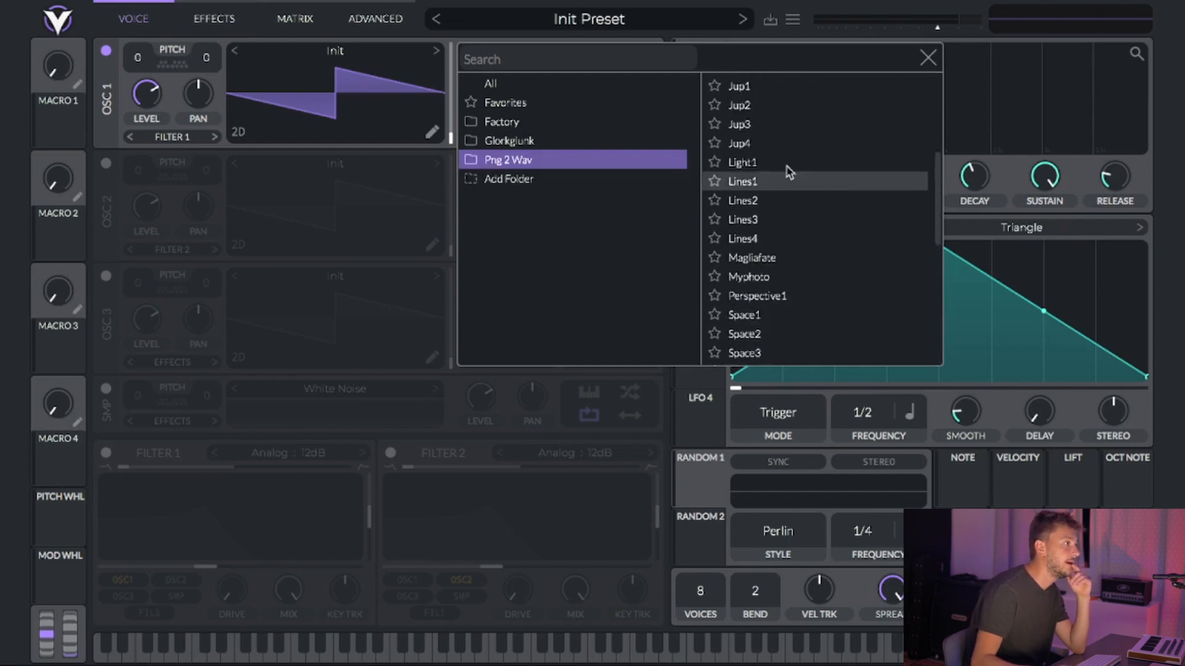
scroll(753, 126, up, 3)
scroll(754, 167, down, 3)
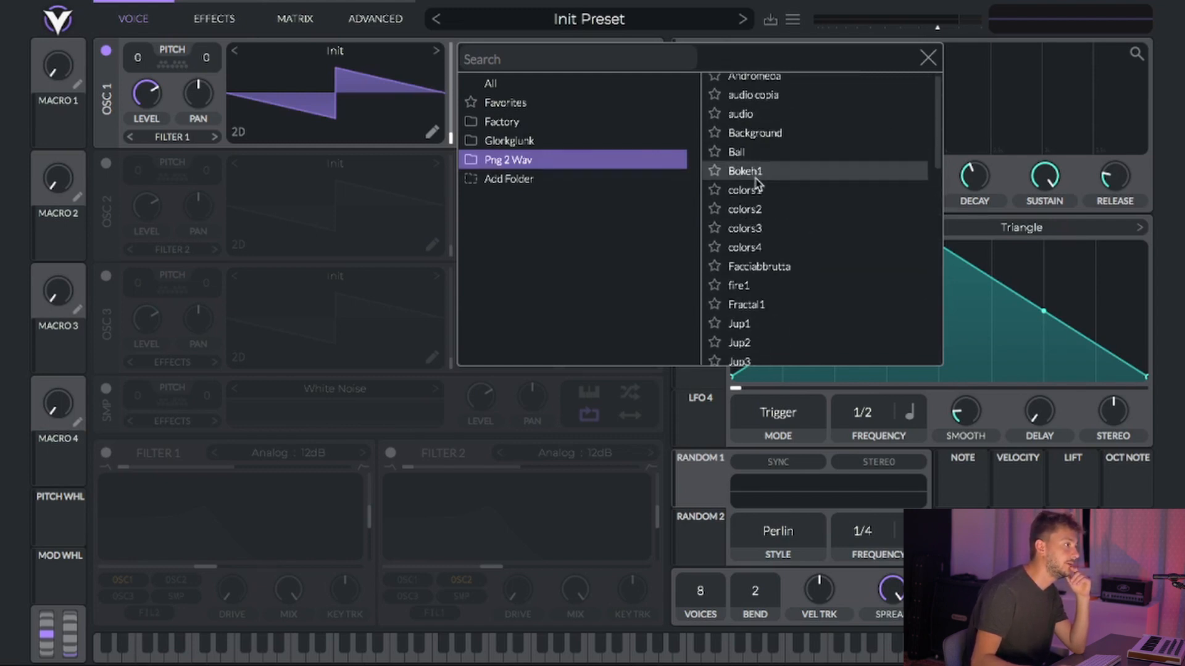
scroll(756, 242, down, 4)
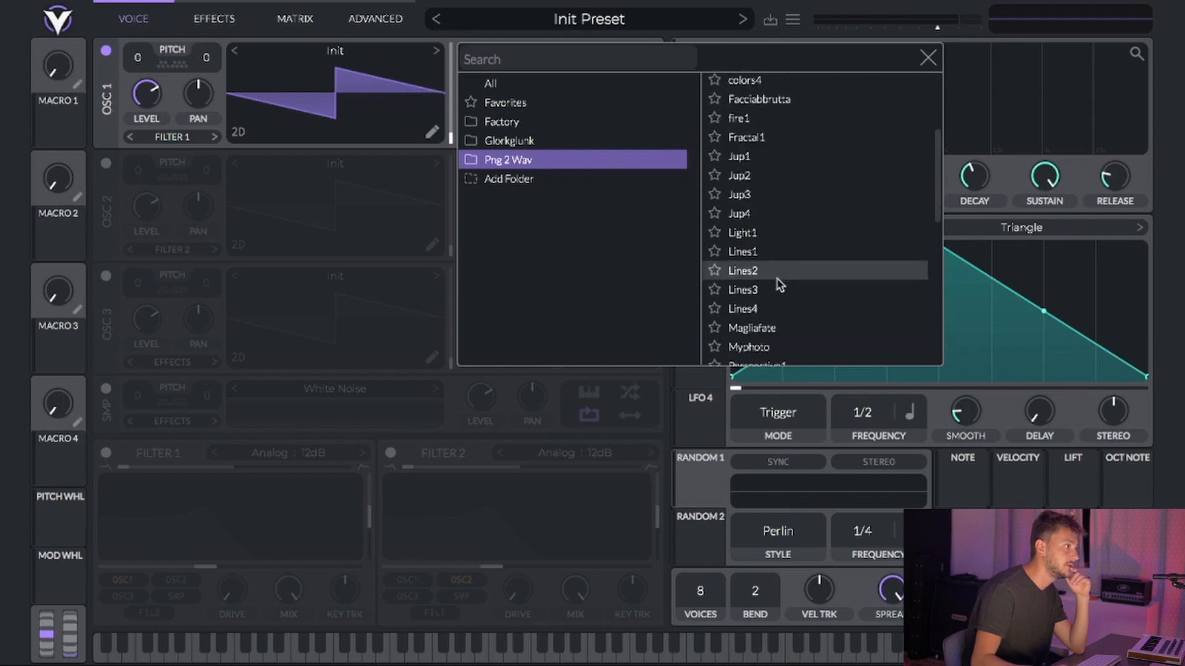
scroll(790, 284, down, 8)
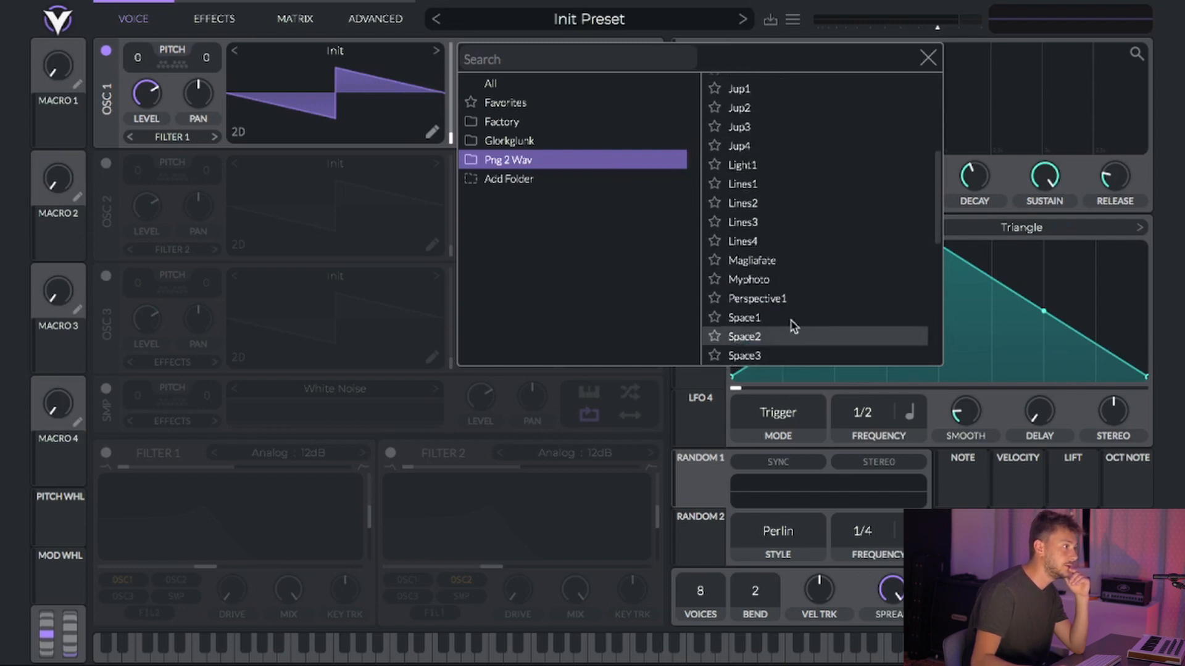
scroll(802, 284, down, 2)
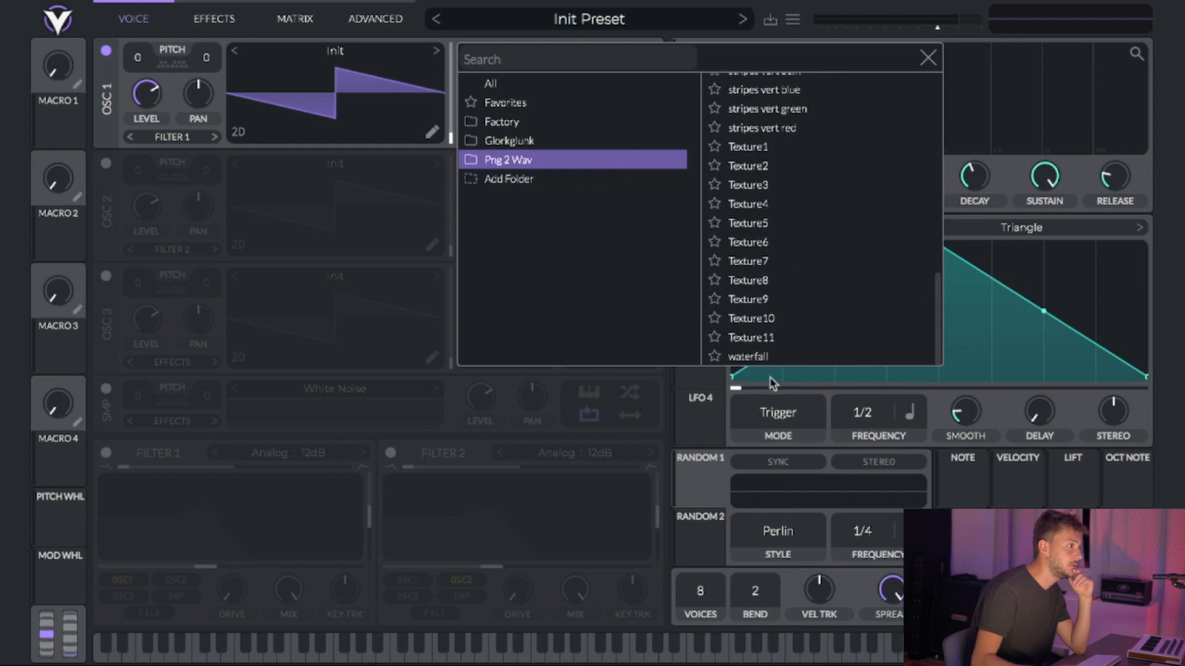
click(754, 364)
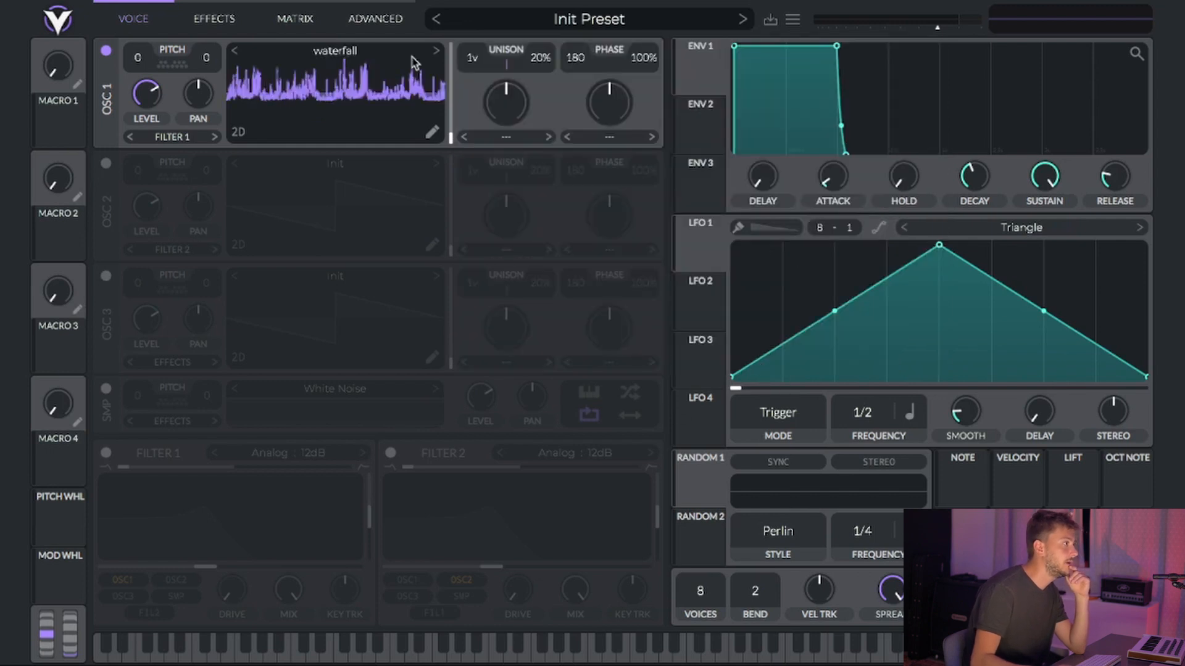
Move oscillator 1's wavetable position to about frame 122 and give envelope 1 a slower attack and lower sustain.
drag(454, 143, 449, 96)
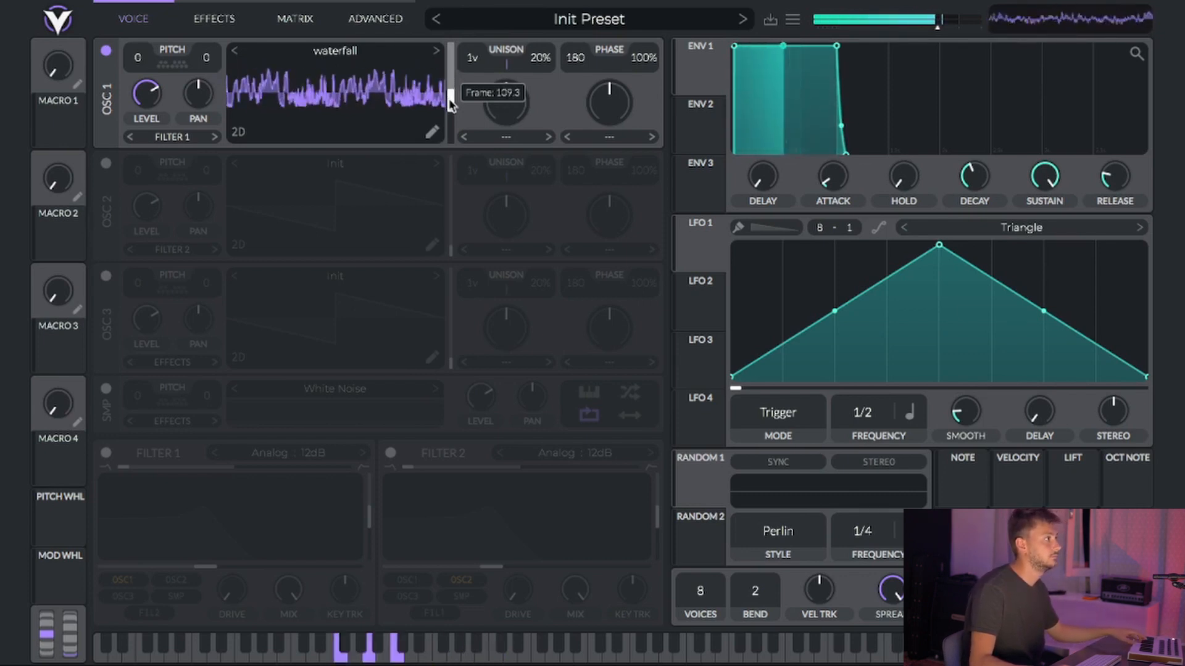
mouse_move(448, 102)
mouse_down()
mouse_move(450, 125)
mouse_move(452, 99)
mouse_up()
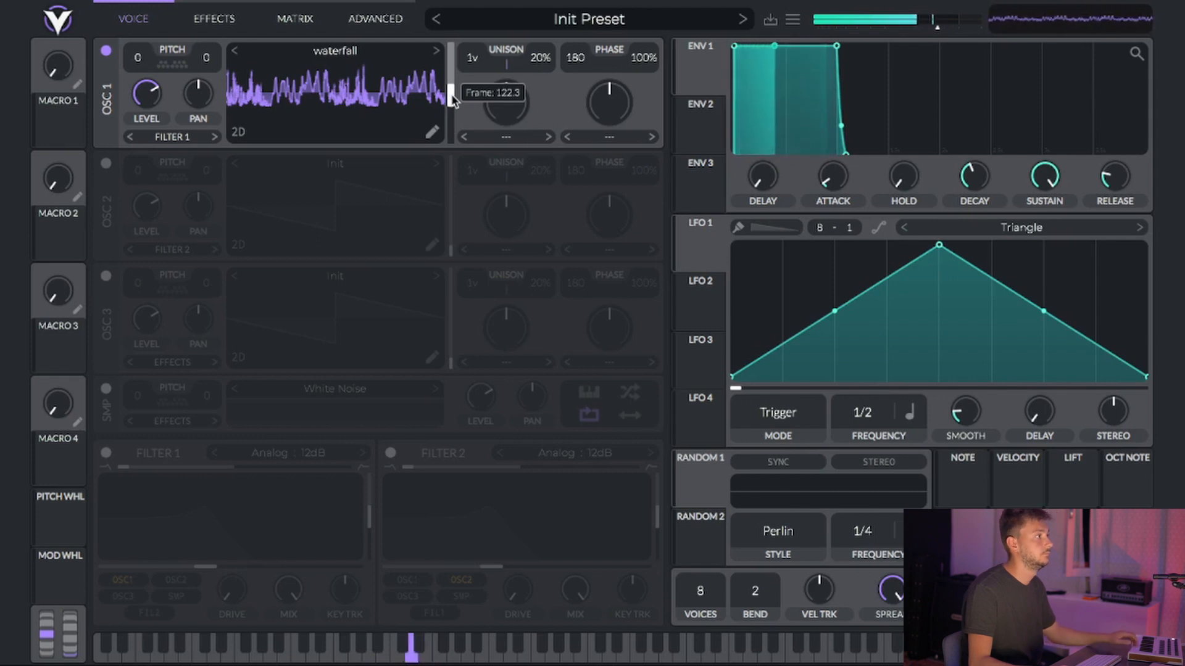
drag(738, 51, 771, 65)
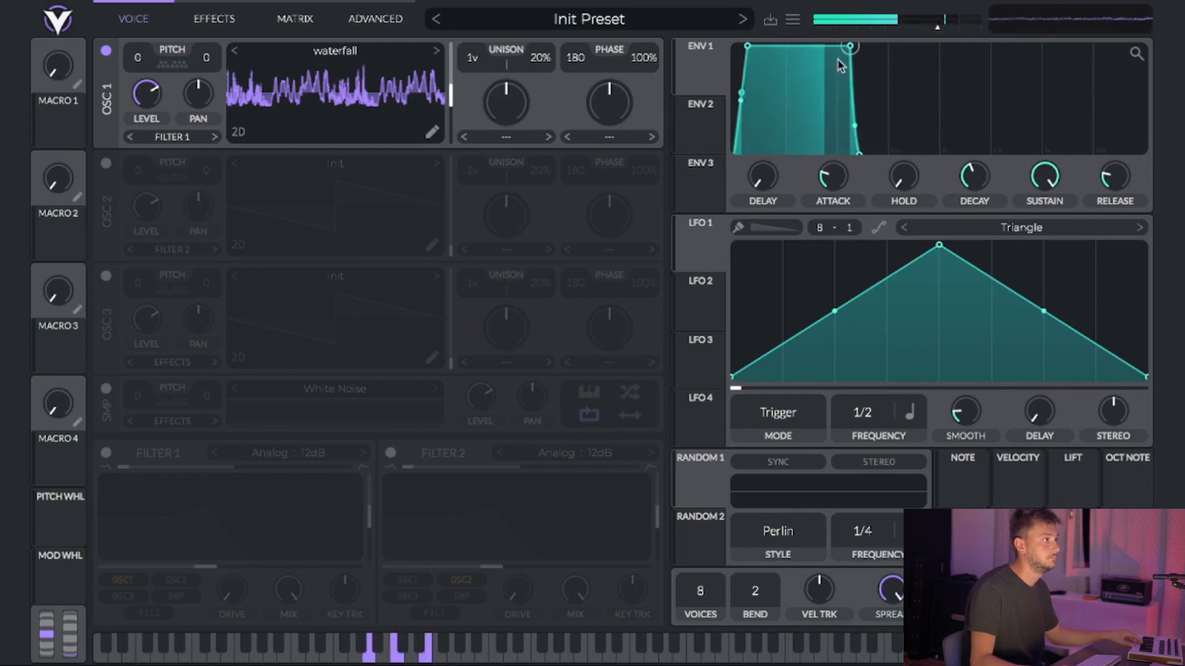
drag(851, 47, 840, 82)
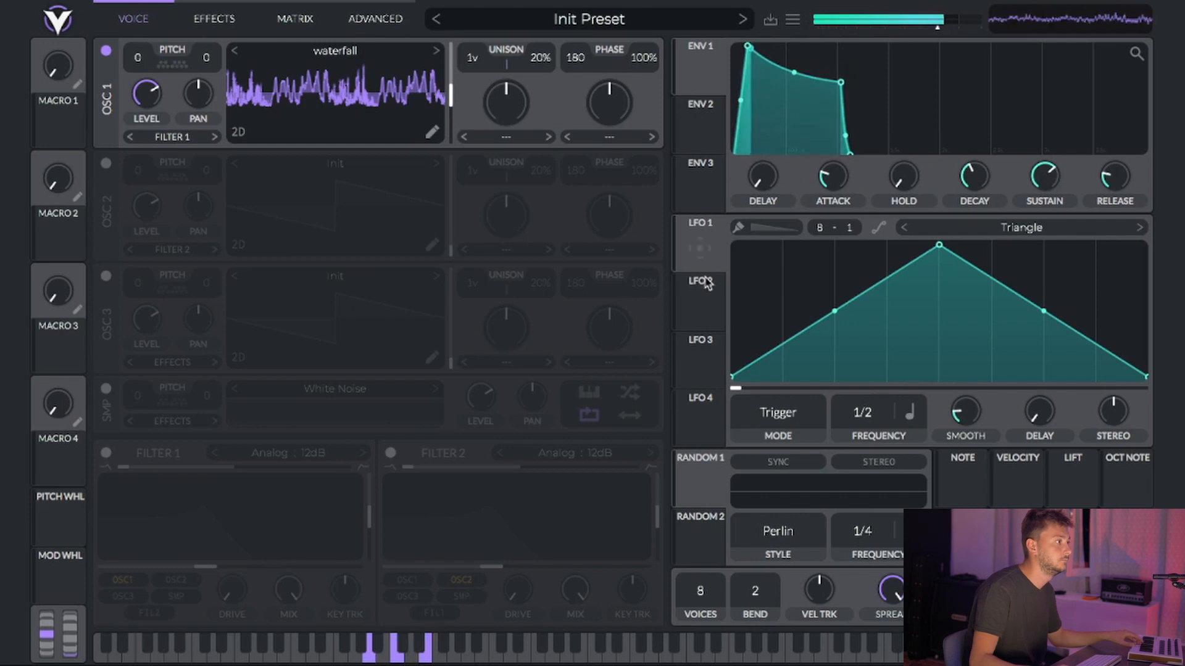
Modulate oscillator 1's wavetable position at reduced depth with LFO 1, using the Sin shape and a 3.017-second rate.
drag(704, 264, 432, 97)
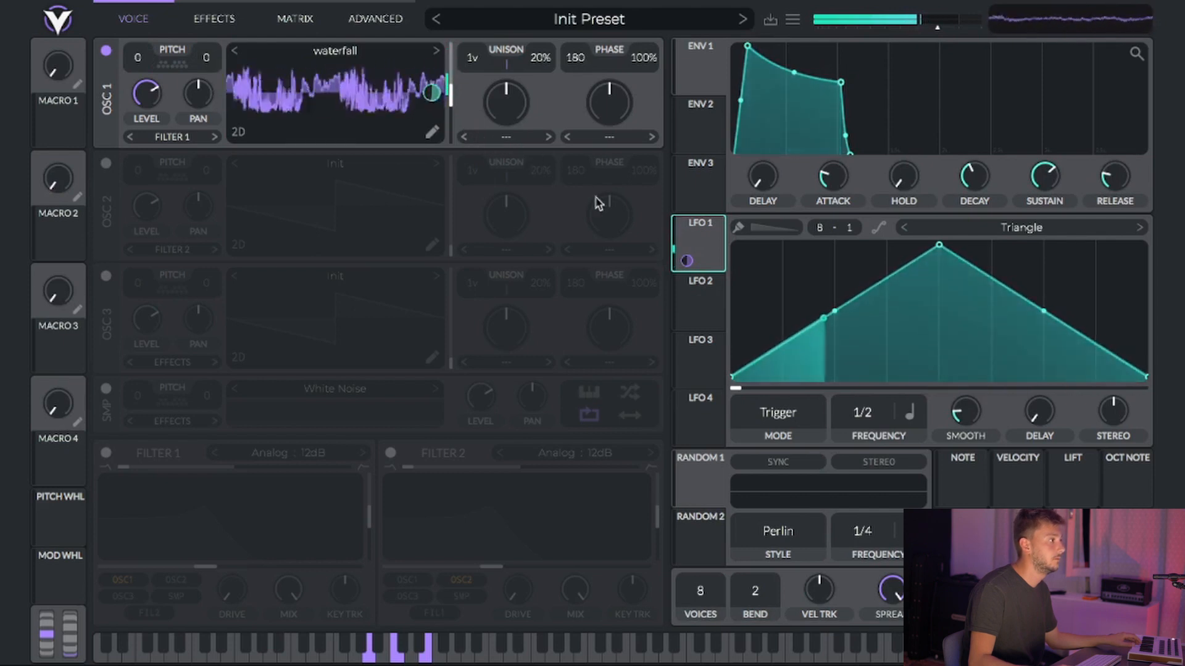
mouse_move(687, 261)
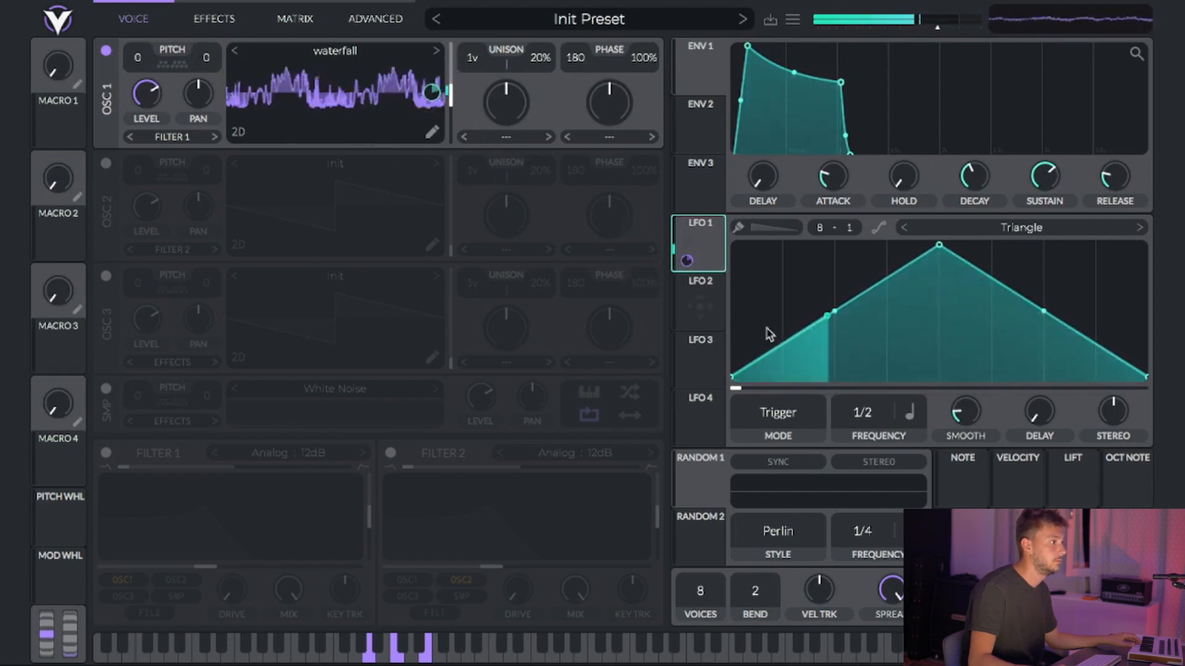
click(1138, 229)
click(1139, 229)
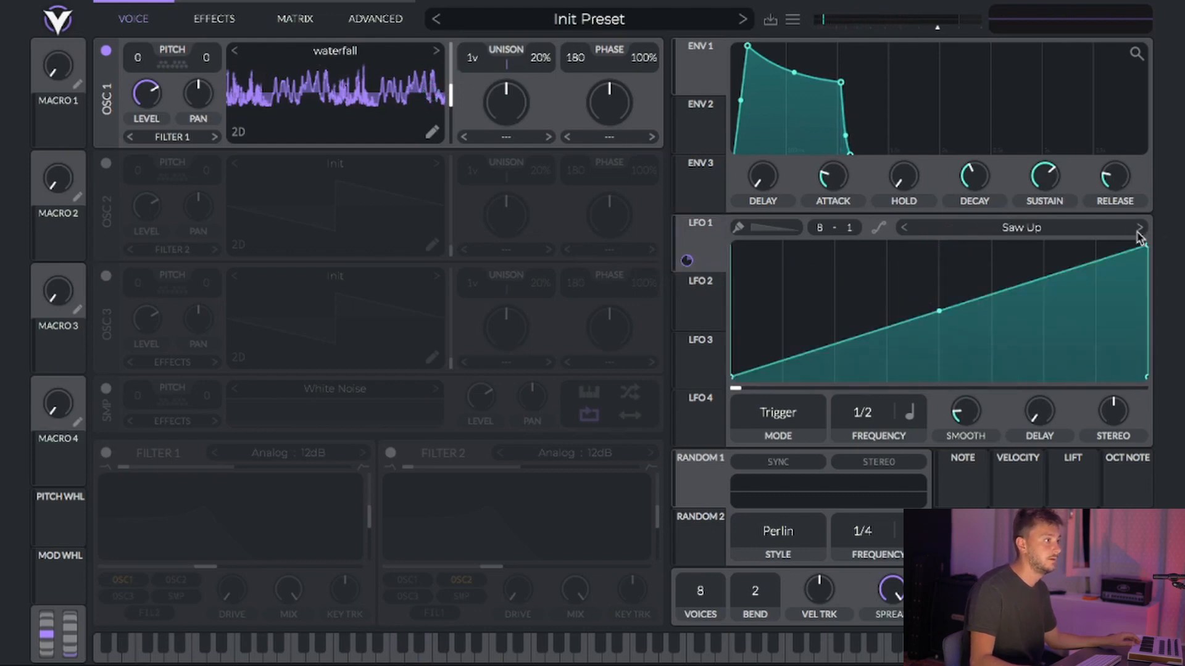
click(1138, 228)
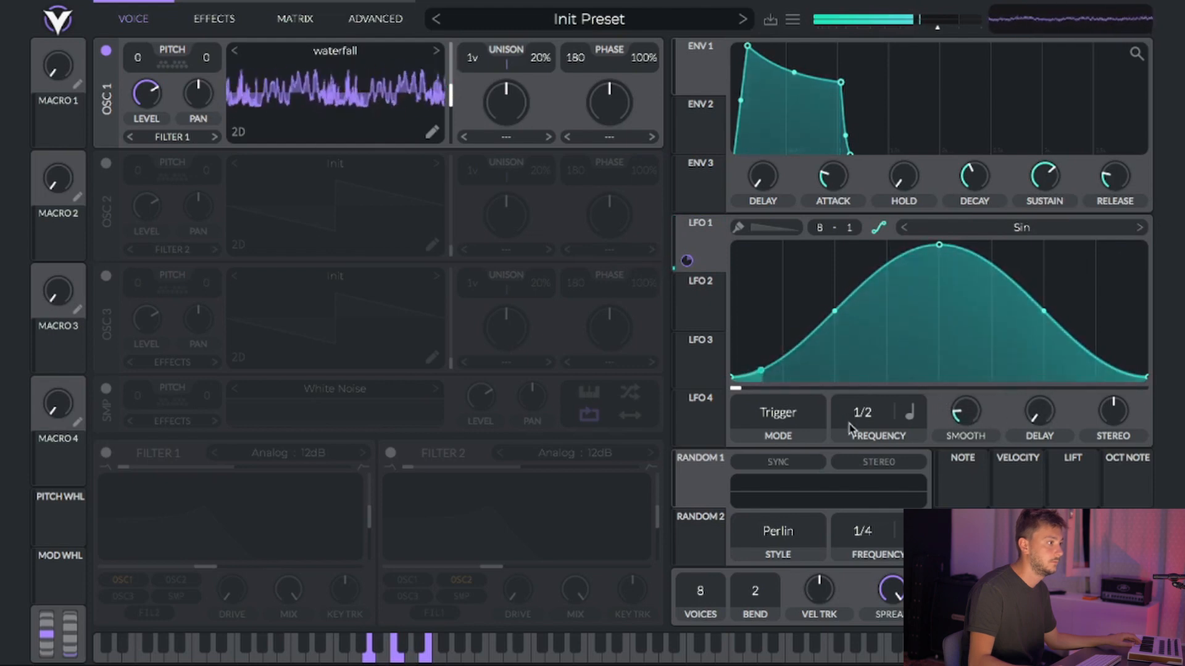
click(864, 451)
drag(863, 407, 861, 435)
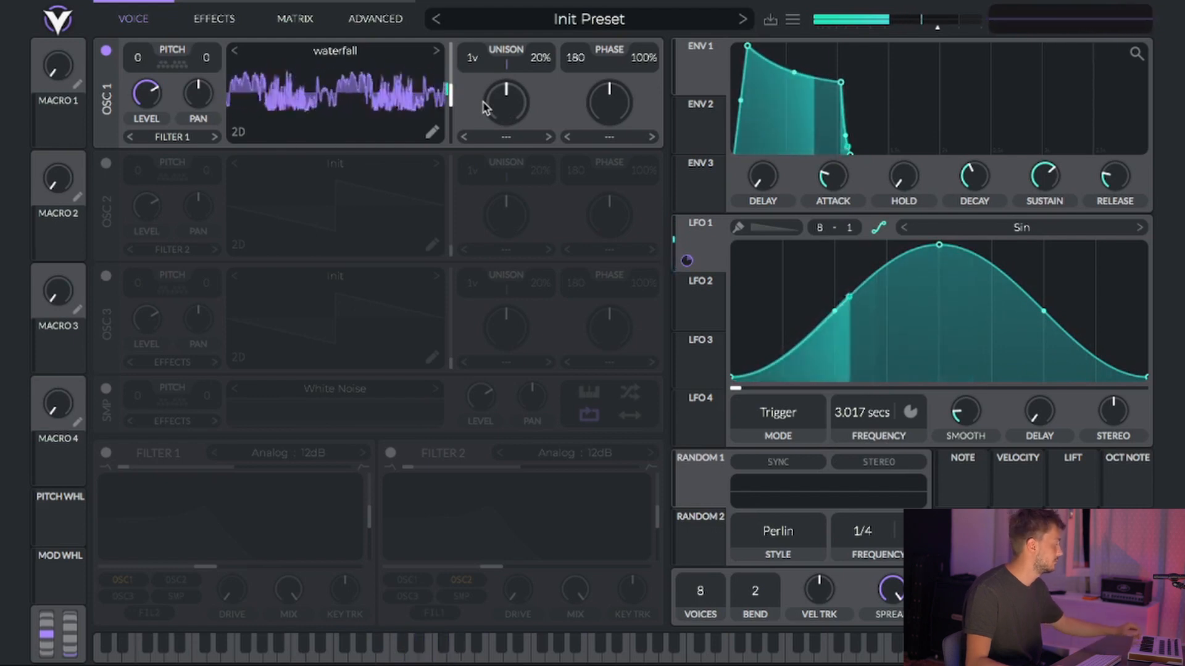
mouse_move(144, 6)
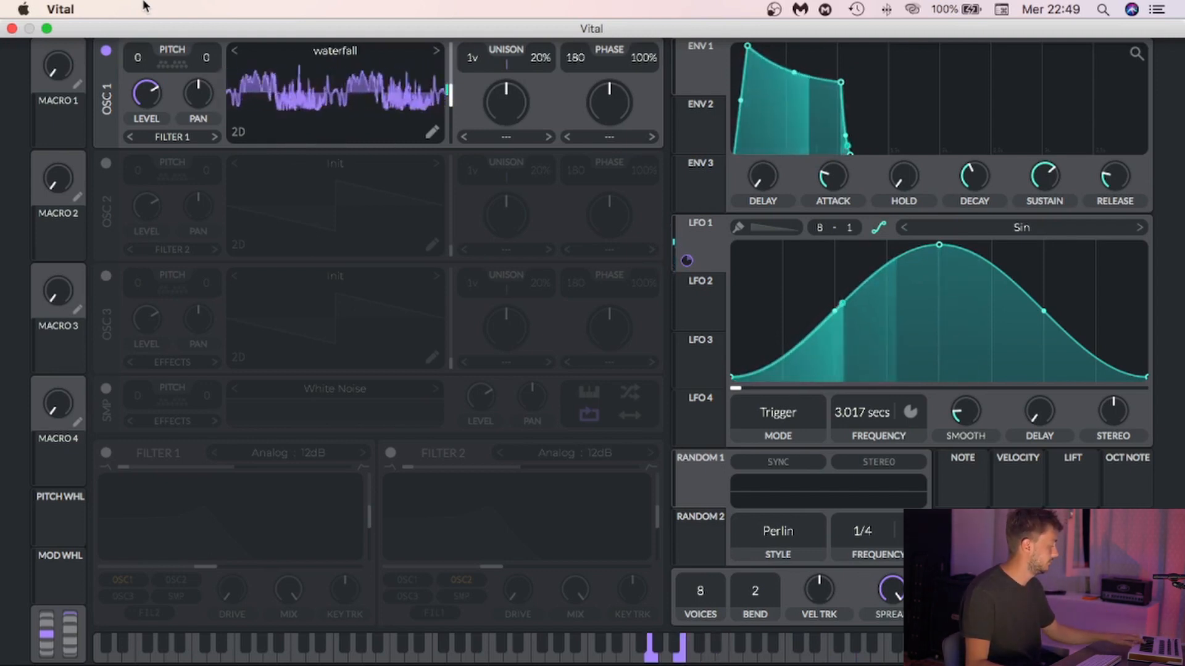
click(45, 29)
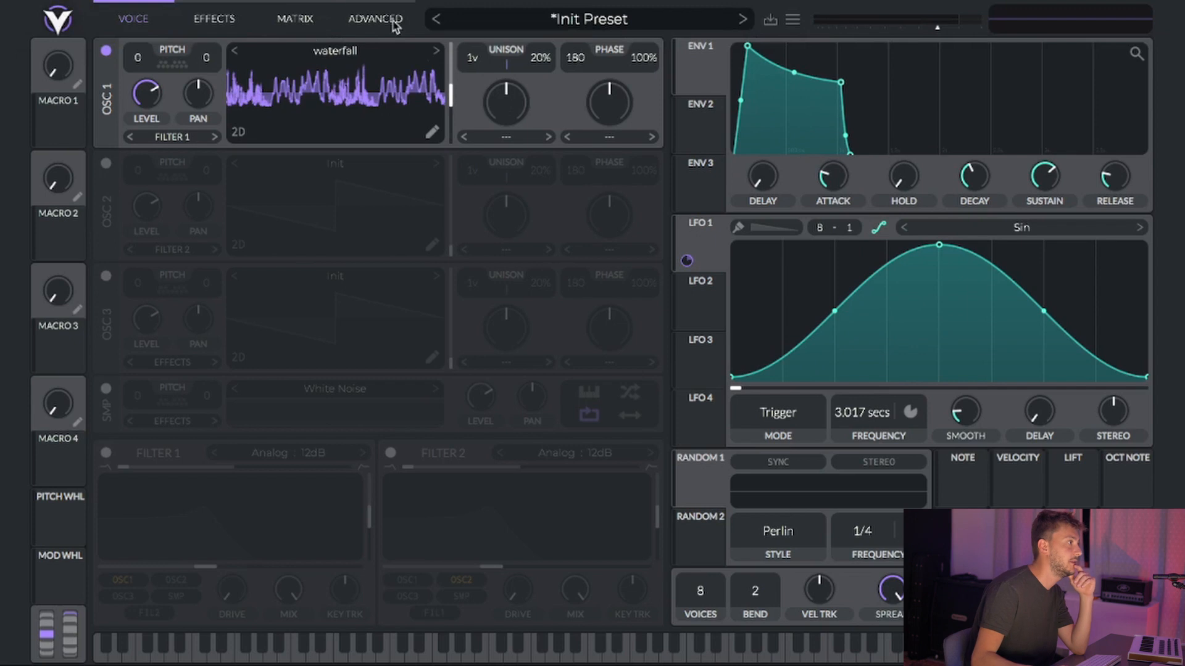
Reopen oscillator 1's wavetable browser and look through the wavetables in the Png 2 Wav folder.
click(384, 59)
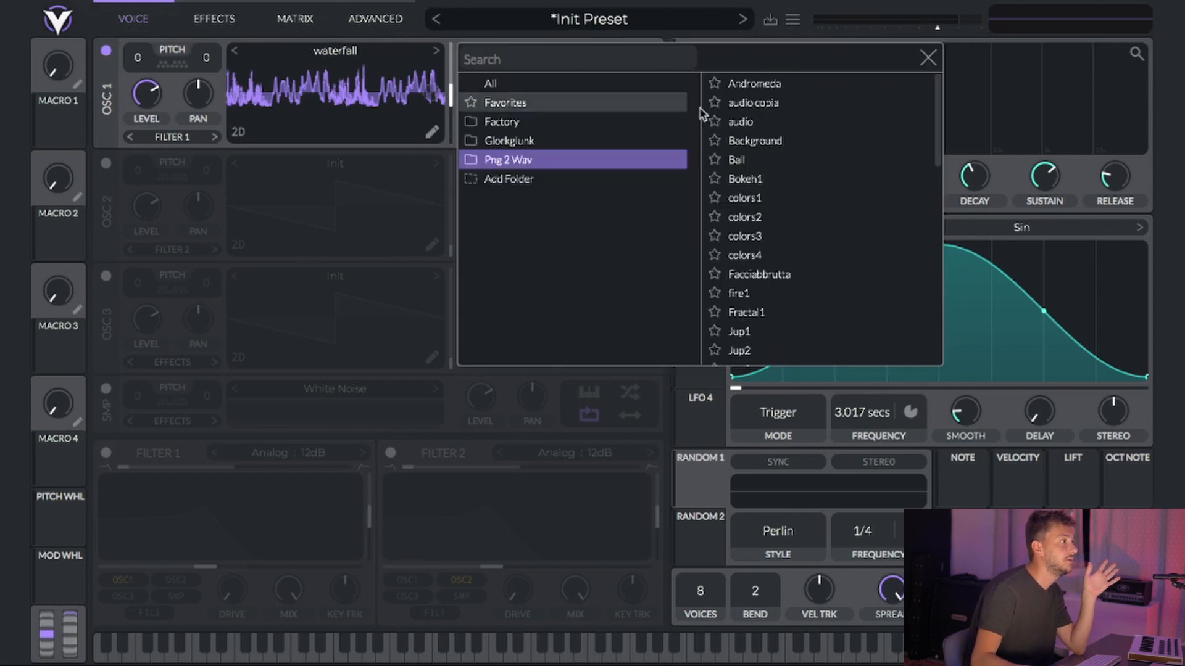
scroll(774, 270, down, 5)
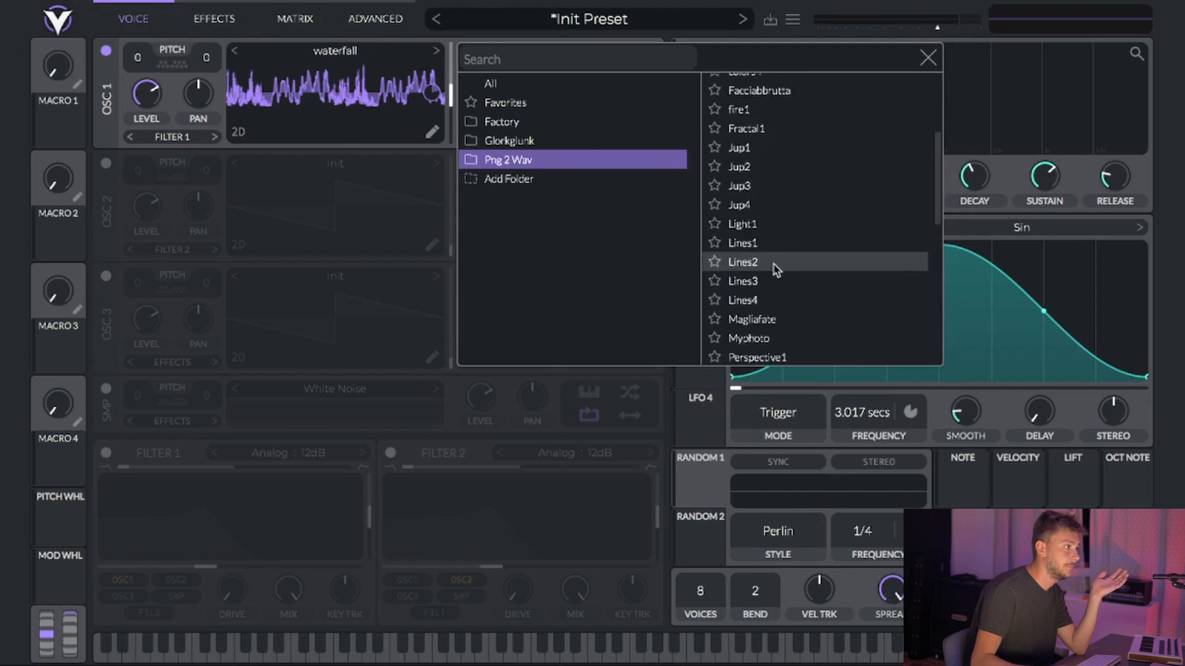
scroll(776, 269, down, 2)
scroll(776, 269, up, 1)
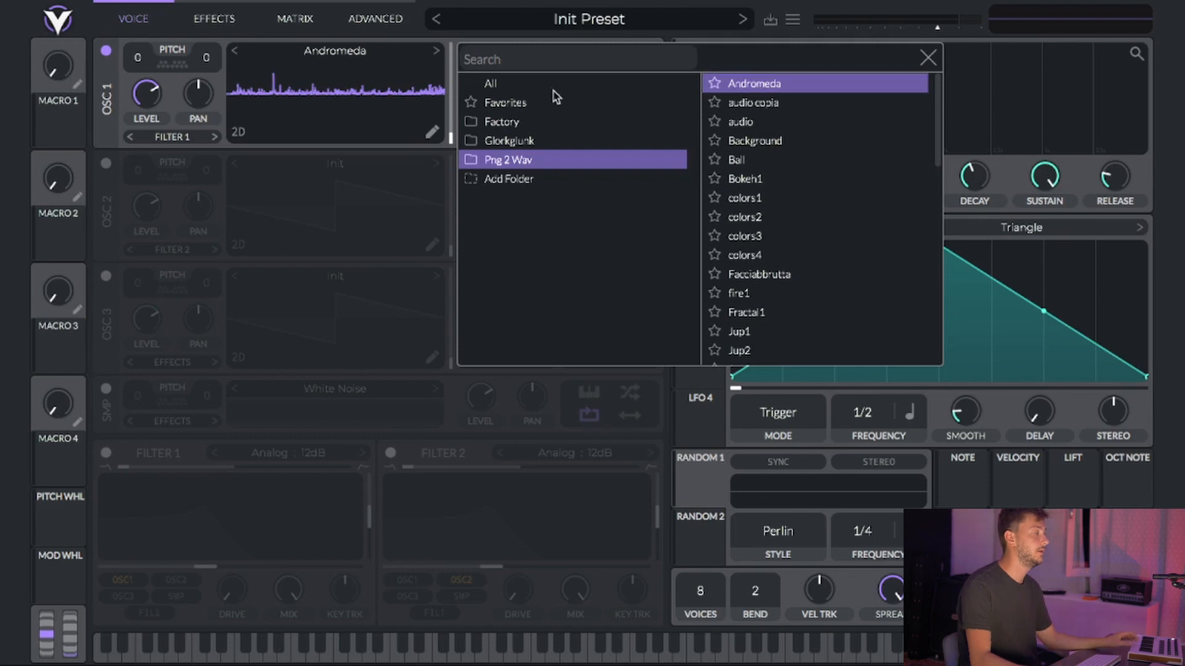
Close the wavetable browser and sweep Andromeda's wavetable position from the first frame to near the last.
click(928, 58)
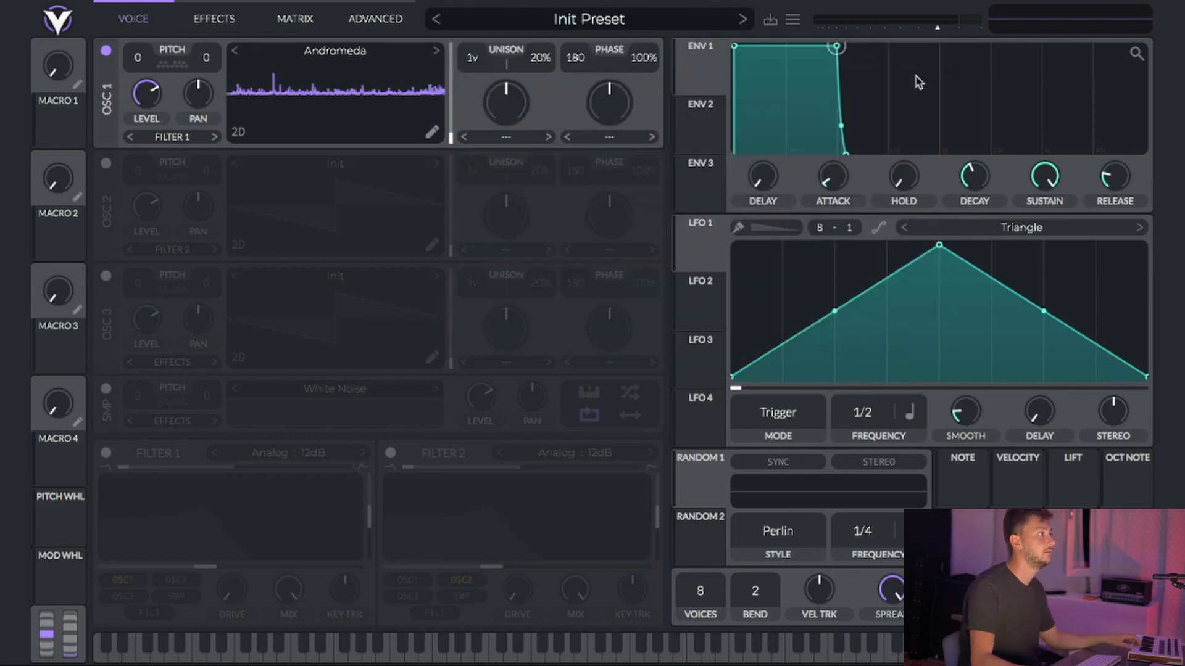
drag(448, 125, 450, 60)
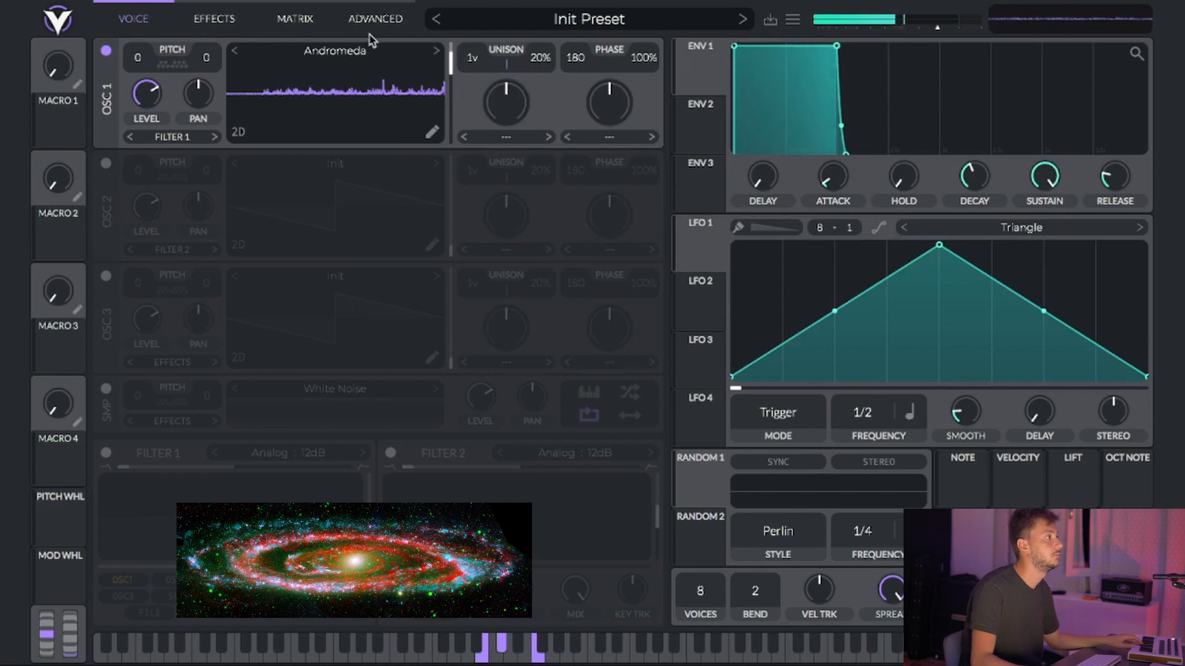
Switch oscillator 1 from Andromeda to the Bokeh1 wavetable and shift its wavetable position slightly to audition it.
click(437, 53)
click(437, 53)
click(437, 53)
click(437, 53)
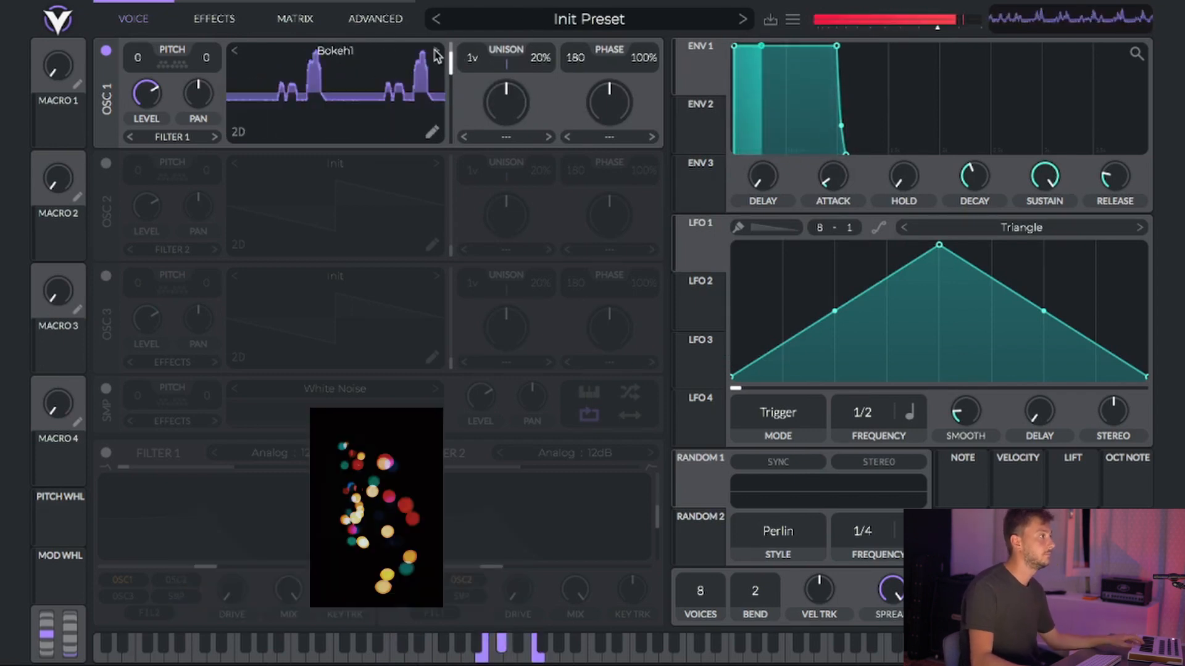
mouse_move(451, 70)
mouse_down()
mouse_move(451, 93)
mouse_move(447, 55)
mouse_up()
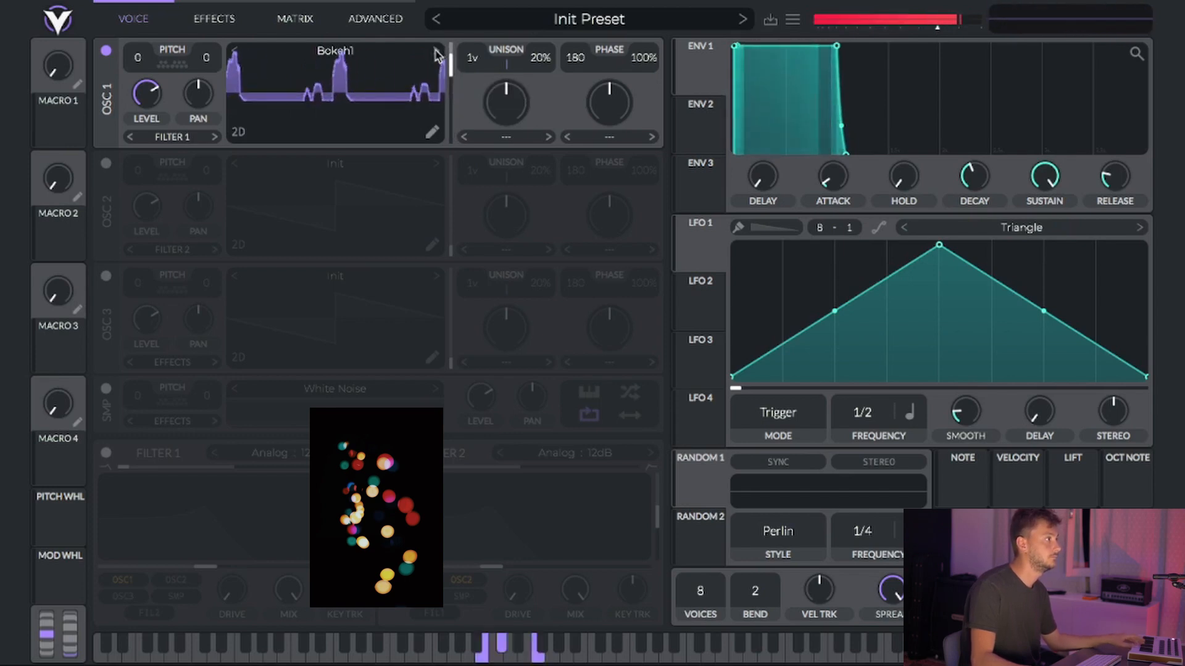
Audition the colors1, colors2 and colors3 wavetables in oscillator 1.
click(436, 53)
click(437, 53)
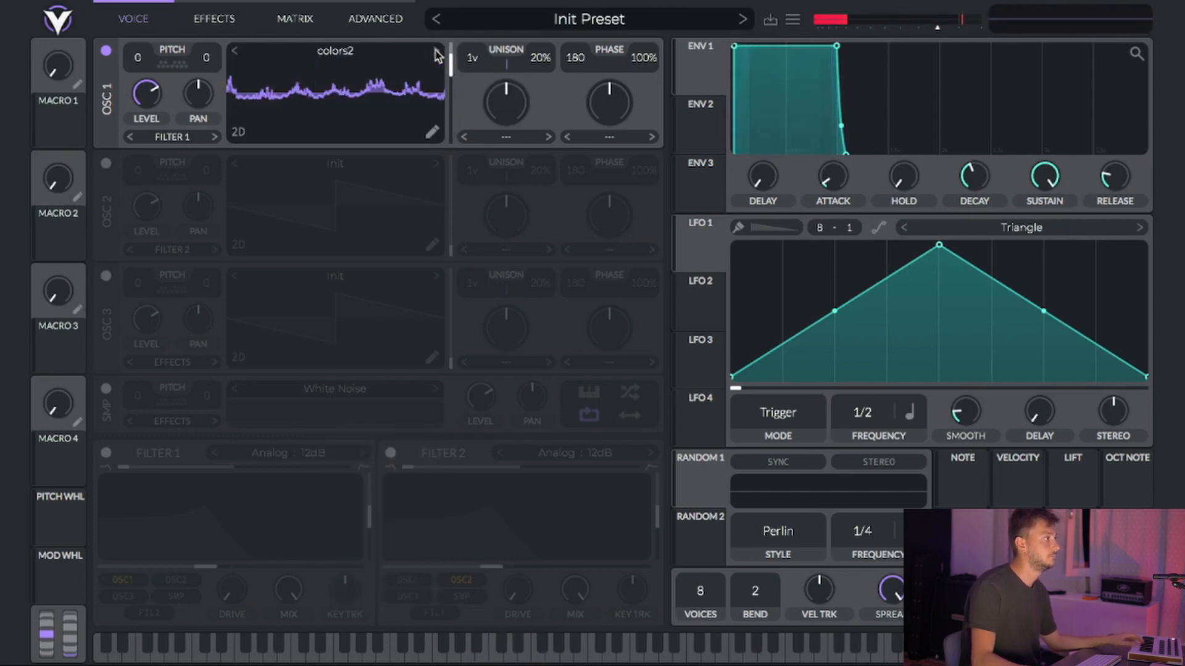
click(236, 52)
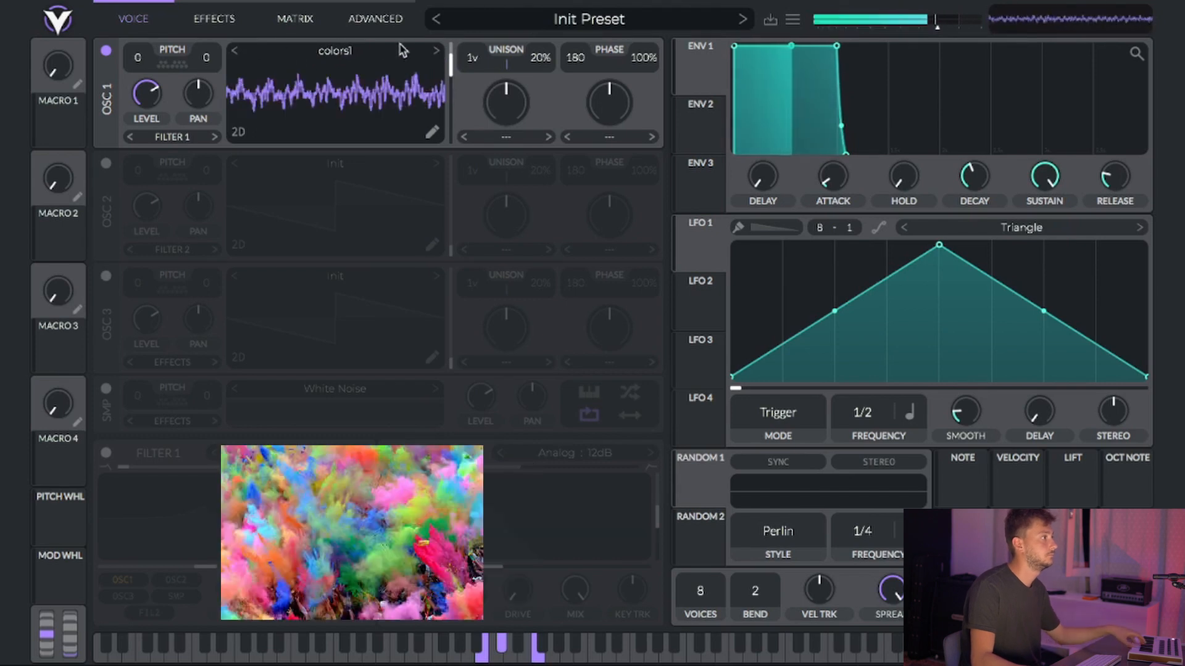
click(438, 53)
click(438, 54)
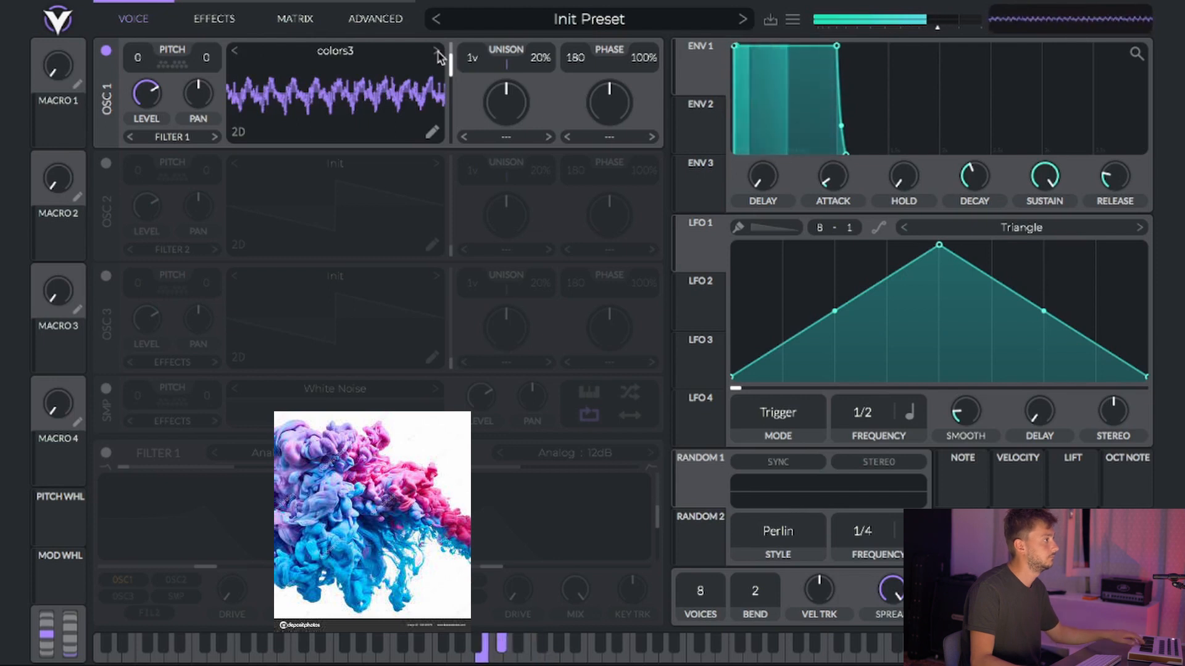
Switch oscillator 1 to the Fractal1 wavetable and lower its wavetable position into the early frames.
click(437, 53)
click(438, 53)
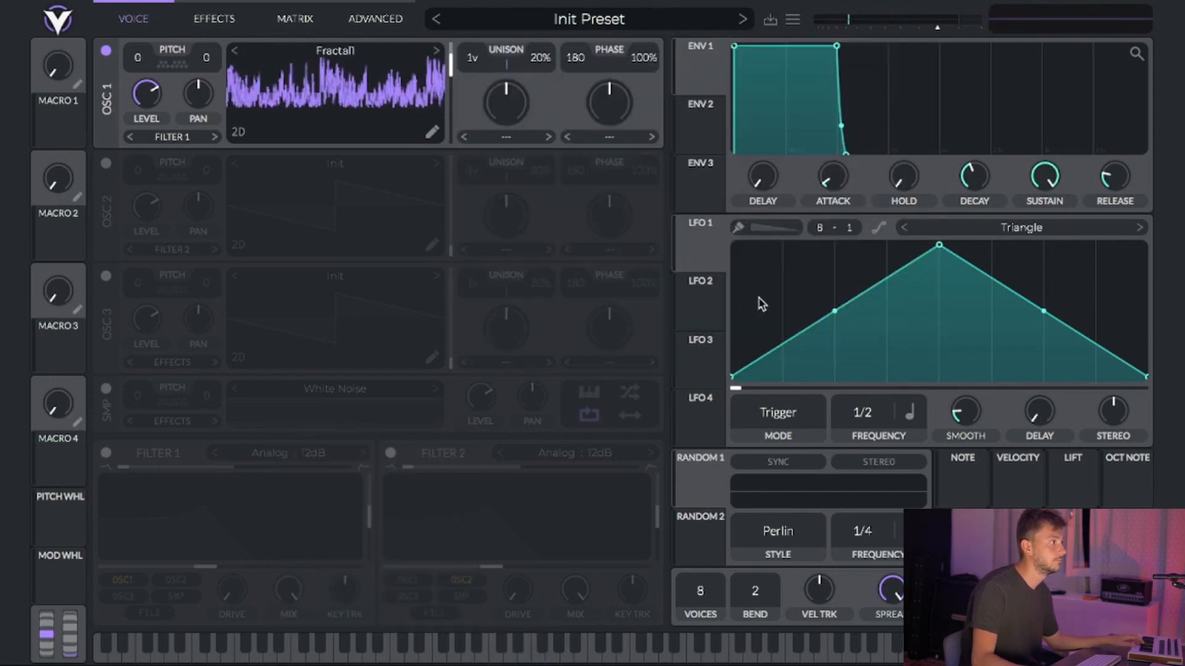
drag(449, 74, 446, 139)
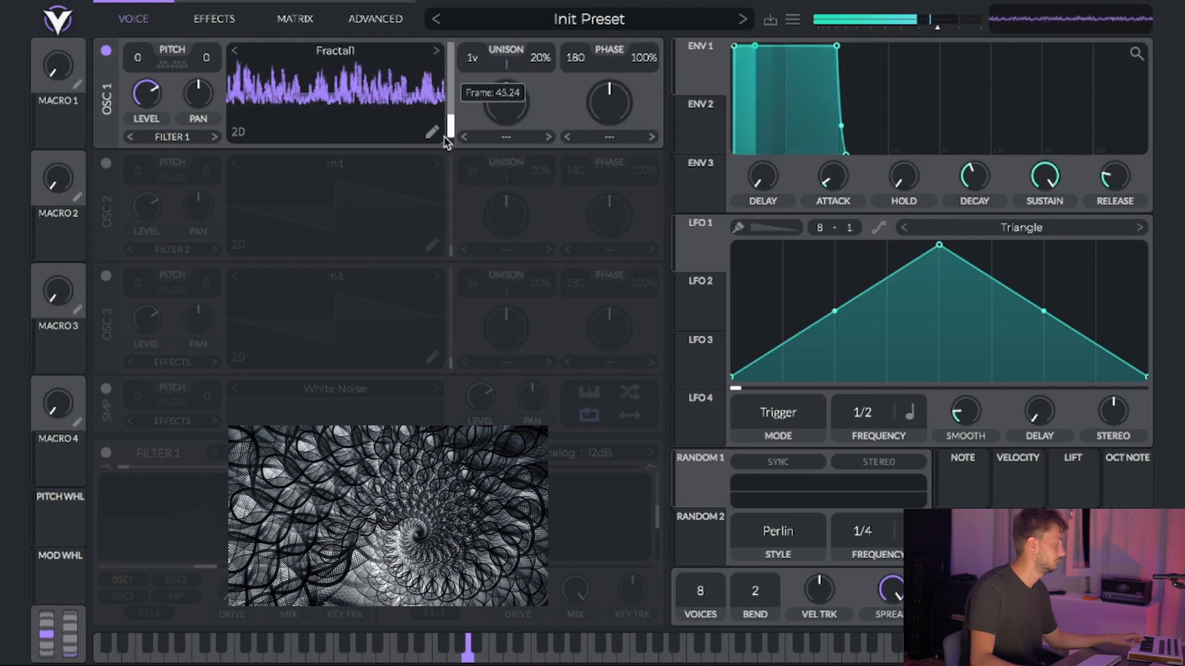
drag(448, 135, 451, 118)
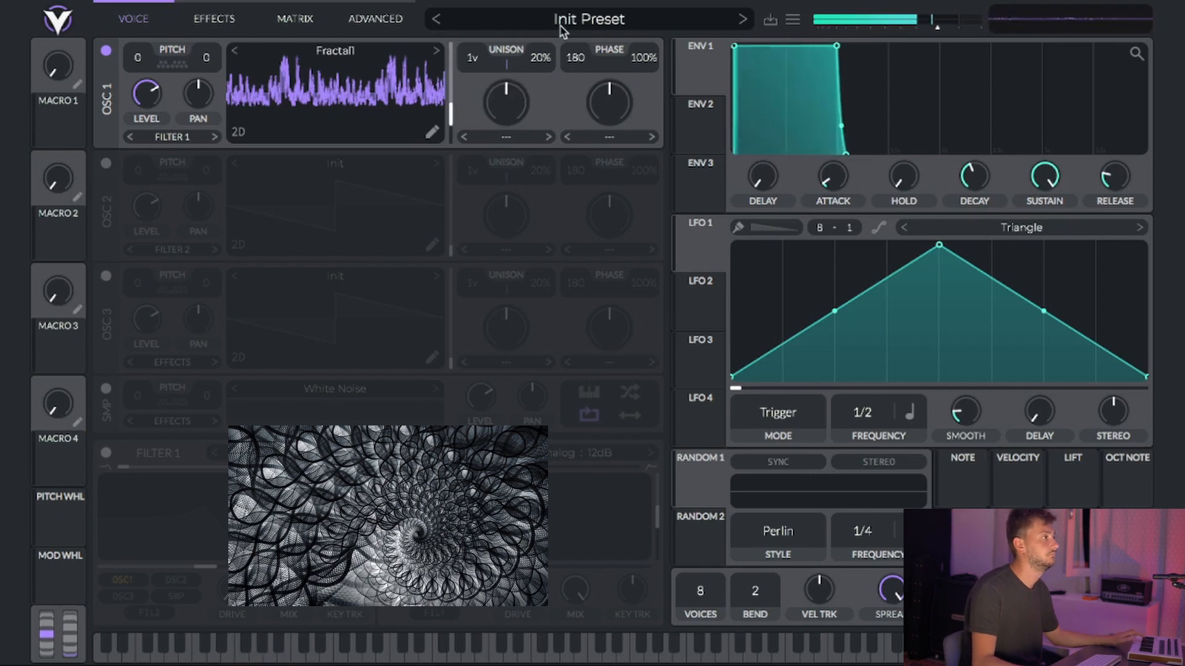
Load the Jup3 wavetable from the Png 2 Wav folder into oscillator 1 and sweep its position up toward the last frames.
click(382, 51)
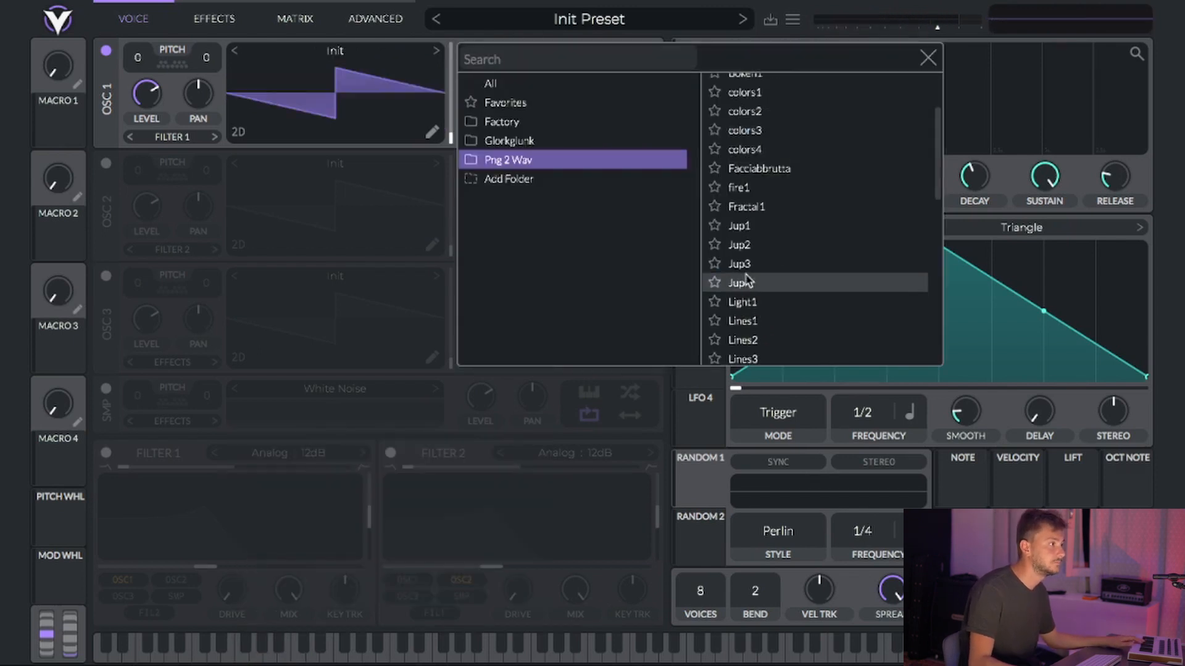
click(743, 267)
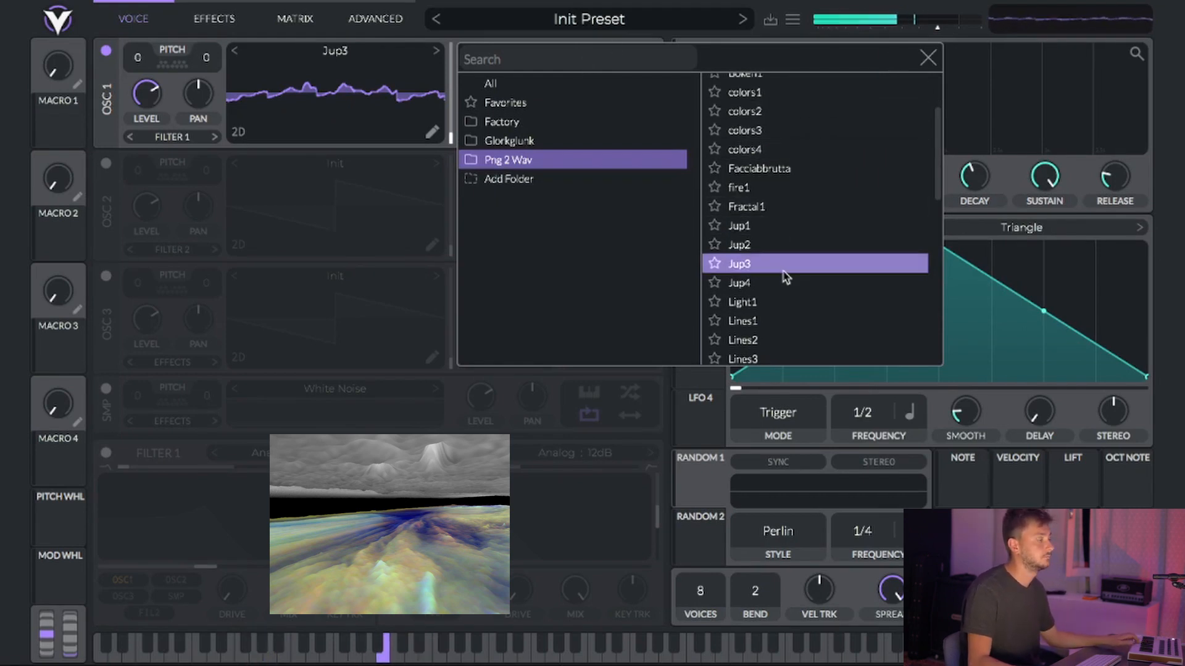
drag(450, 135, 440, 57)
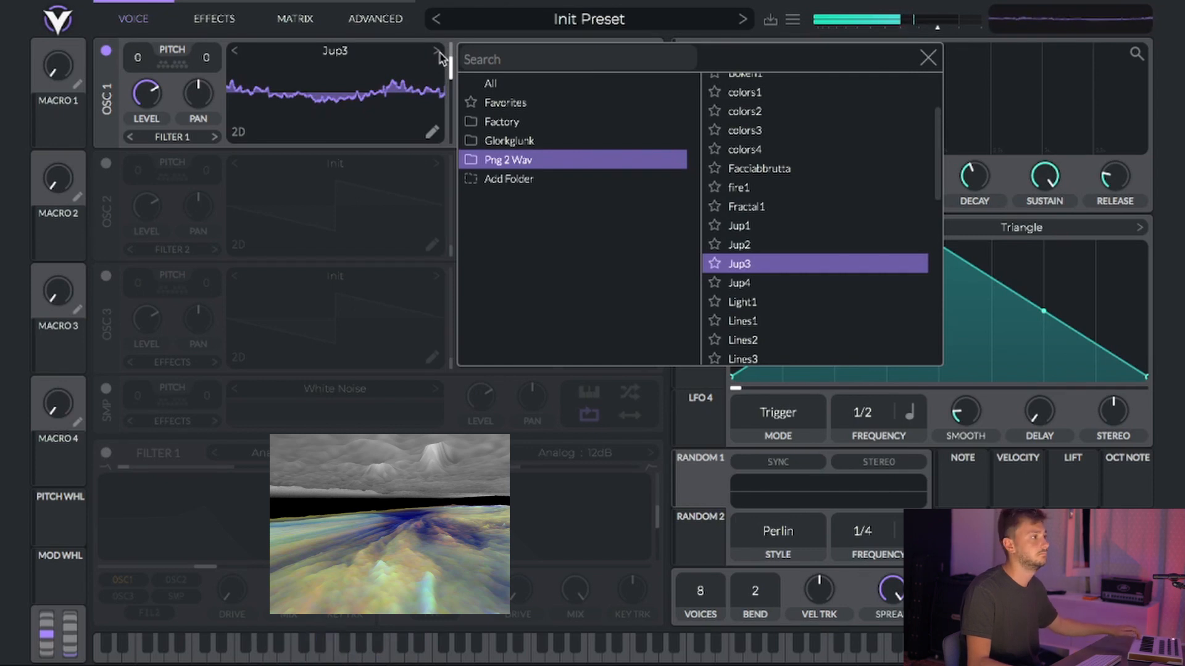
Audition the Light1, Lines1 and Lines3 wavetables in oscillator 1, shifting the wavetable position of each.
click(769, 301)
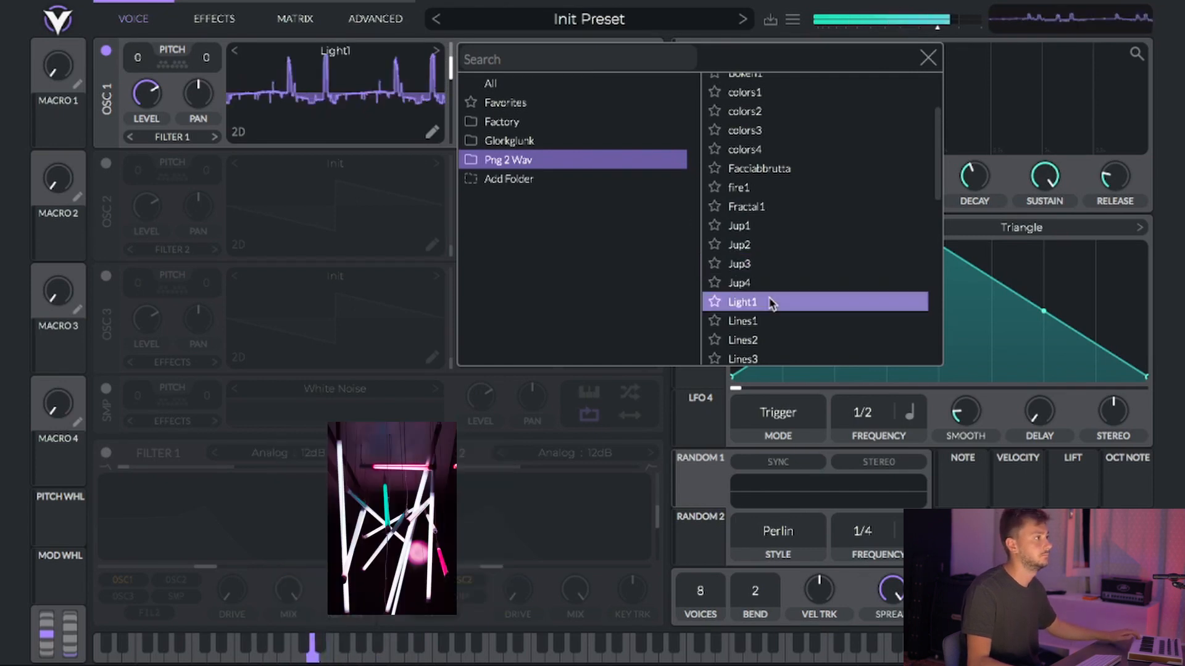
drag(450, 65, 450, 114)
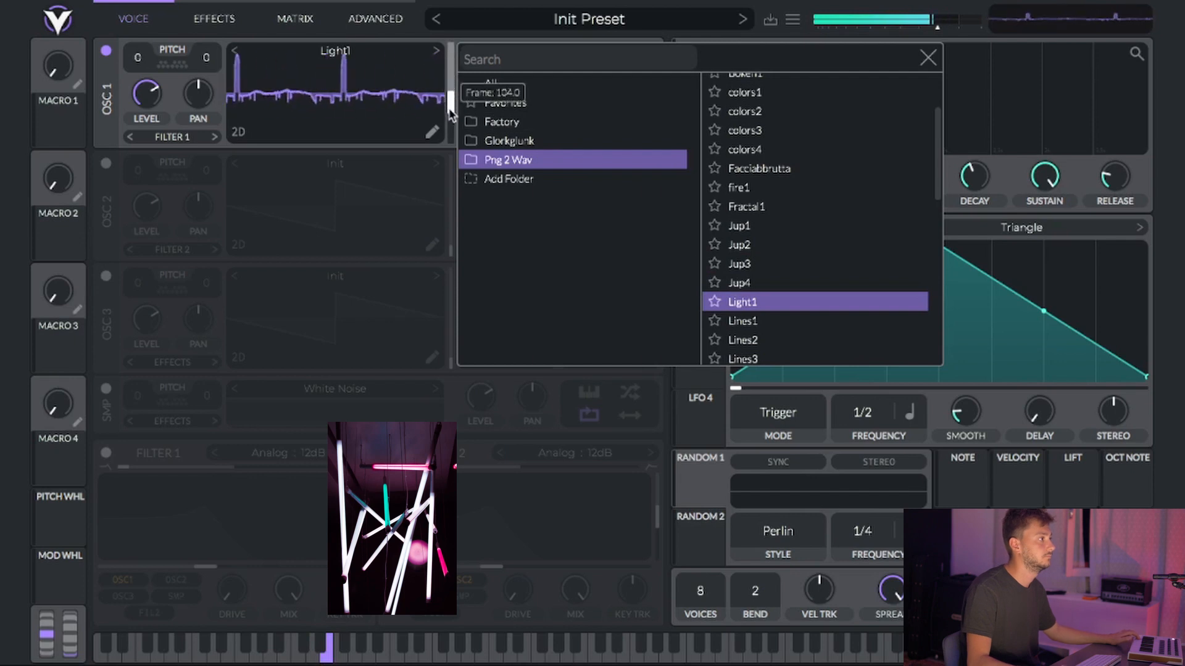
click(740, 322)
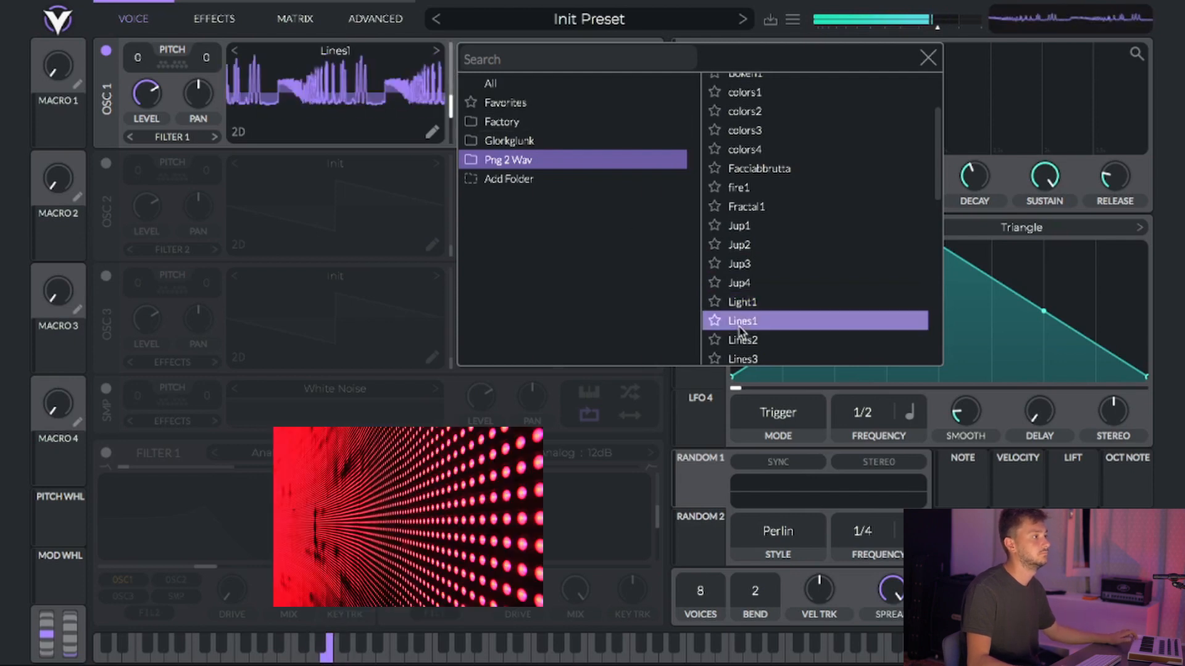
drag(451, 108, 451, 135)
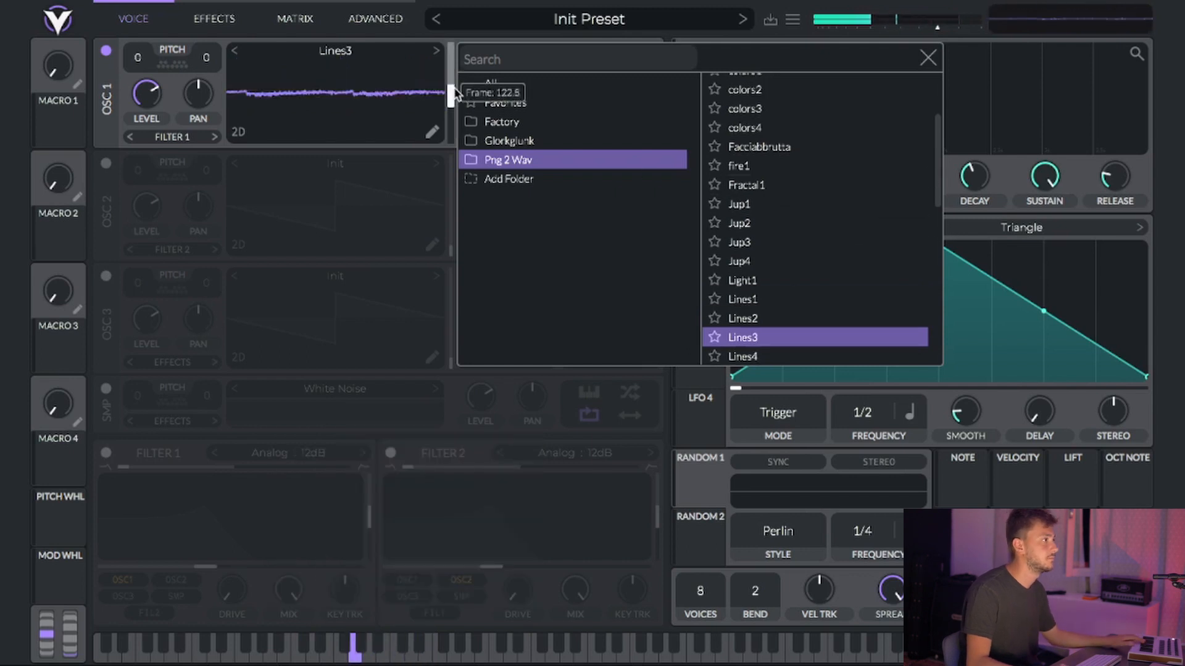
drag(455, 85, 454, 88)
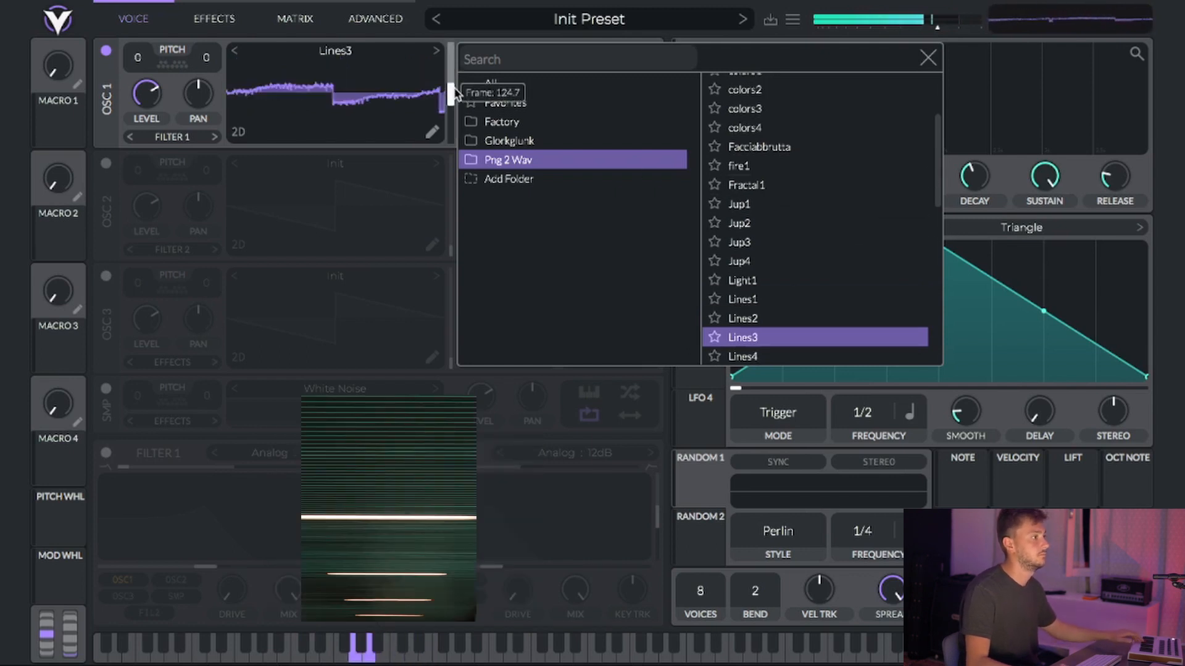
Load the Perspective1 wavetable from the Png 2 Wav folder into oscillator 1 and shift its wavetable position slightly.
scroll(796, 265, down, 2)
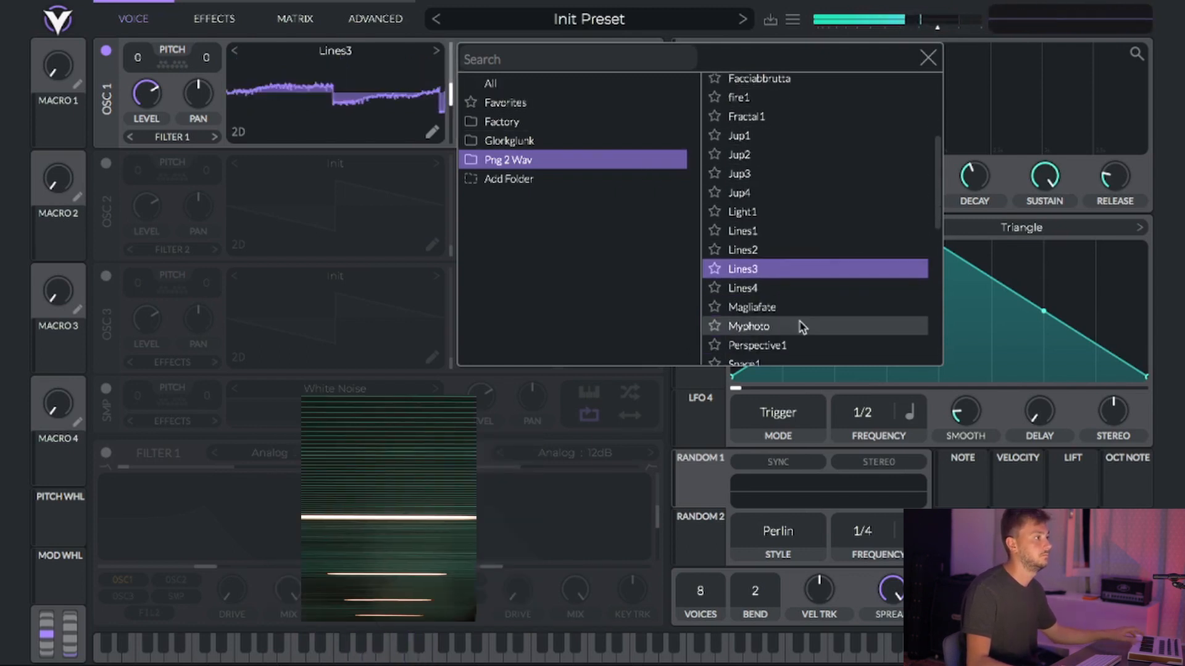
scroll(798, 309, down, 1)
double_click(799, 310)
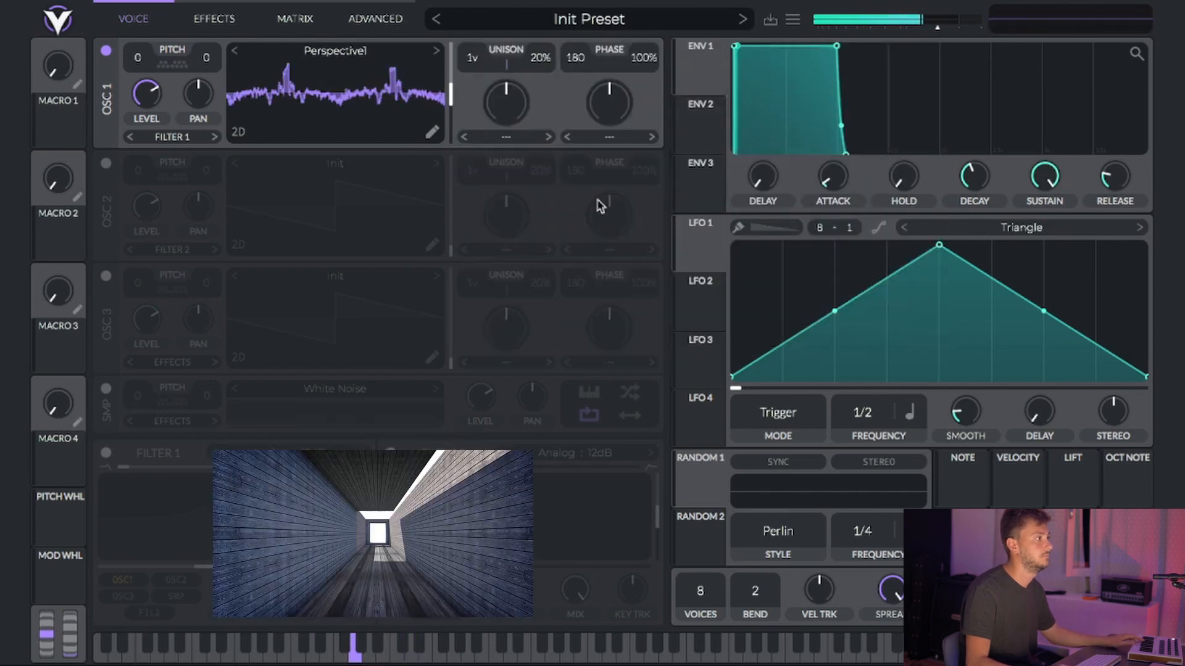
mouse_move(452, 99)
mouse_down()
mouse_move(450, 121)
mouse_move(442, 82)
mouse_up()
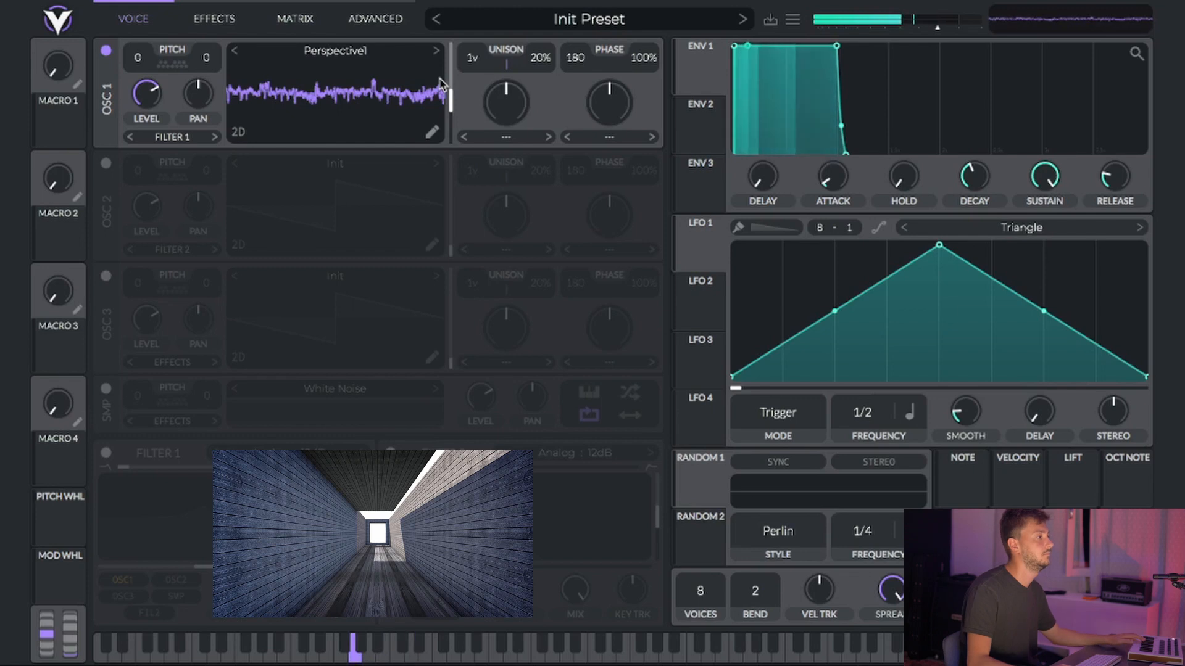
Audition the Space wavetables in oscillator 1 from Space1 through Space4, moving Space1 to about frame 161 and lowering the position again.
click(437, 51)
drag(451, 100, 454, 86)
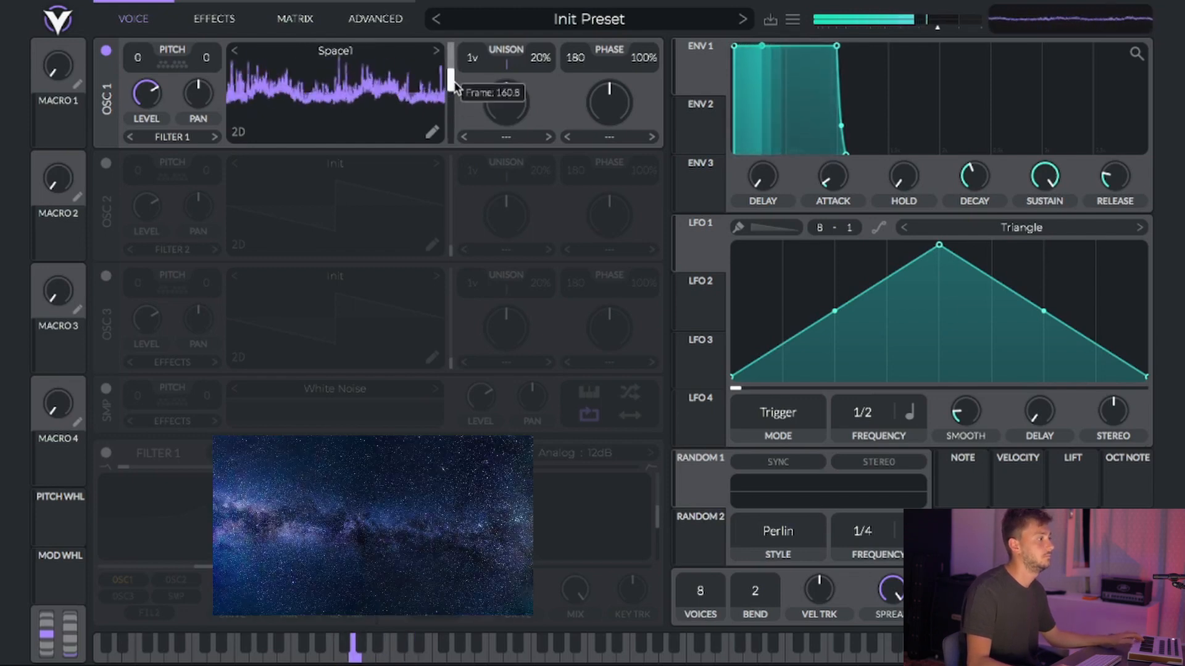
click(436, 50)
click(437, 51)
drag(451, 78, 451, 102)
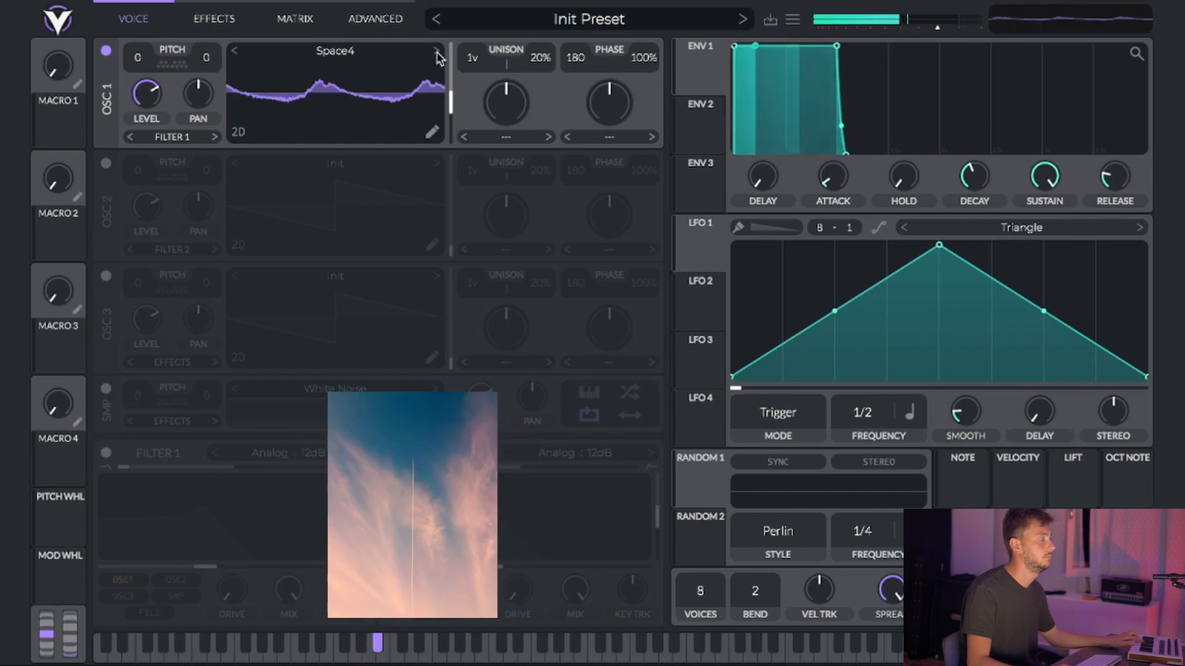
Step oscillator 1 through Spotyback to the stripes horiz b&w wavetable and lower its position to about frame 66.
click(437, 51)
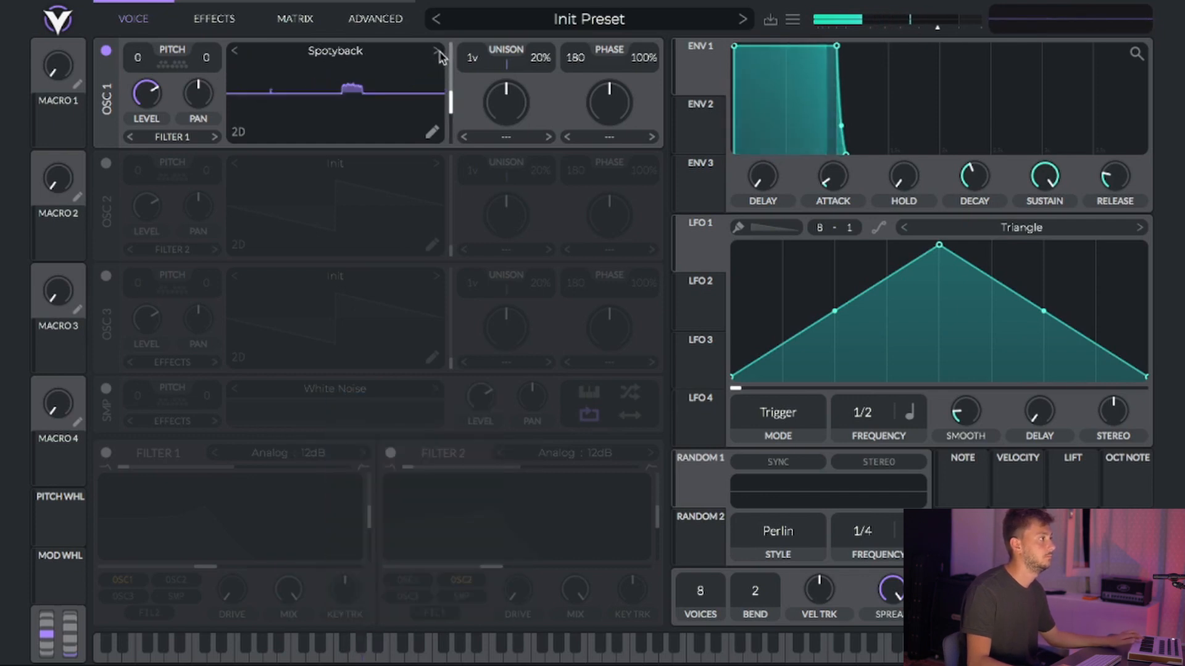
click(437, 51)
drag(448, 85, 451, 120)
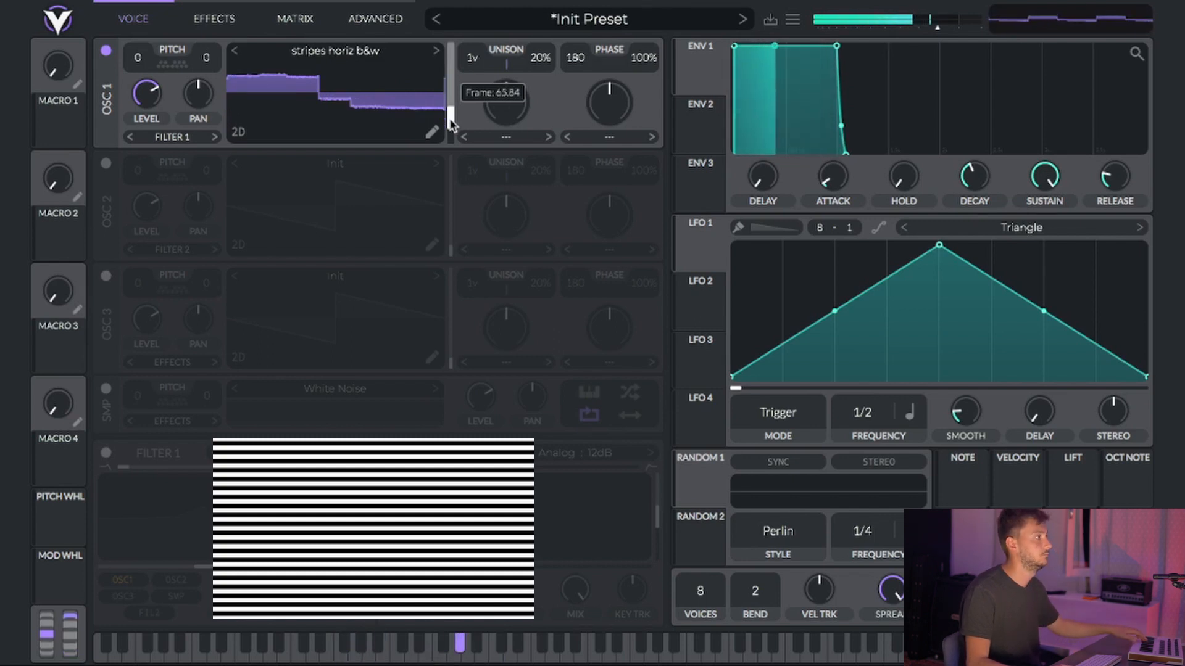
Audition the Texture wavetables in oscillator 1 up to Texture5 and raise the wavetable position toward the later frames.
click(437, 52)
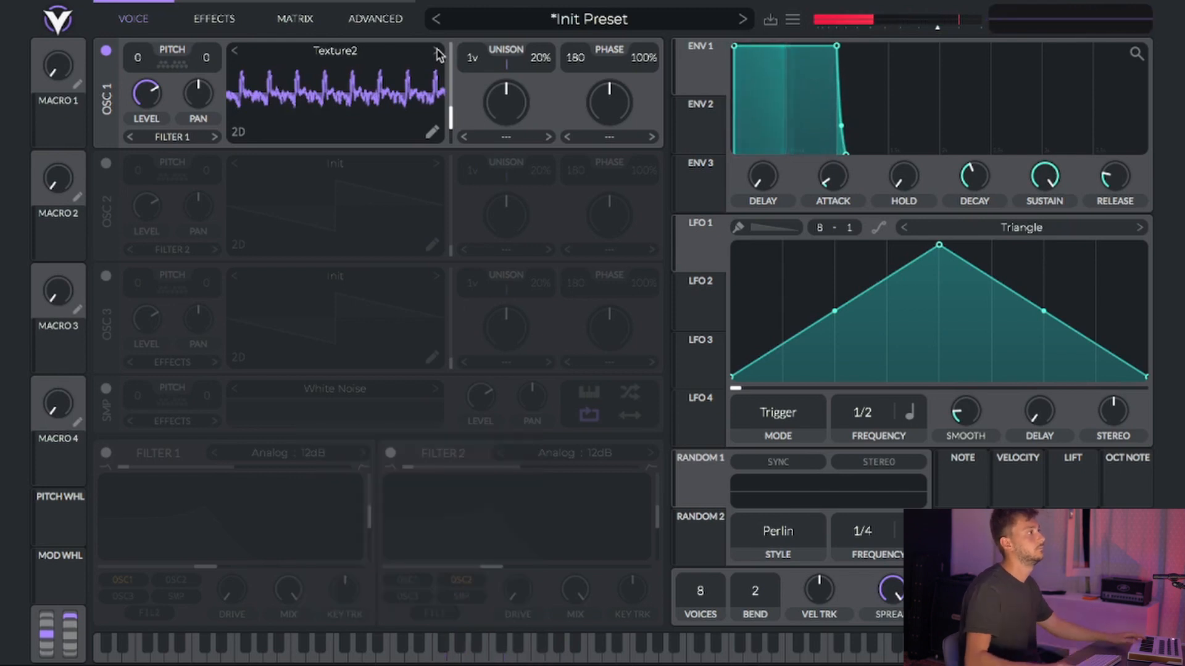
click(437, 52)
drag(451, 114, 452, 74)
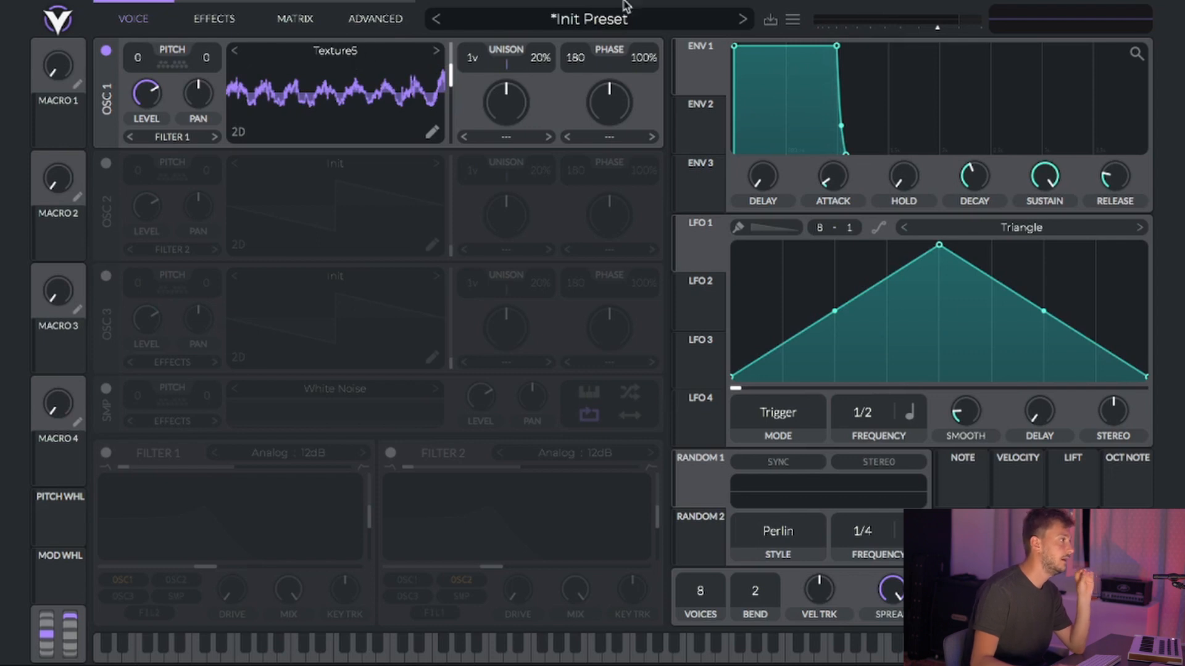
Load the Png ambient 1 preset from the preset browser and turn off oscillators 2 and 3 to hear oscillator 1 alone.
click(564, 22)
scroll(555, 431, down, 6)
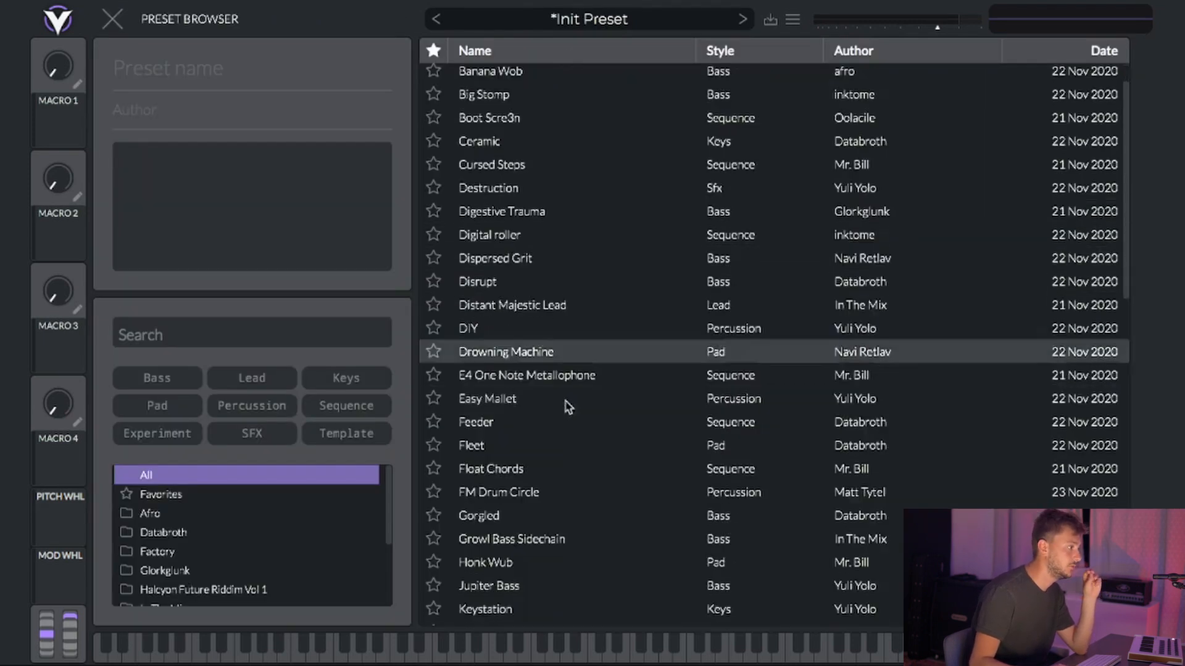
scroll(549, 473, down, 8)
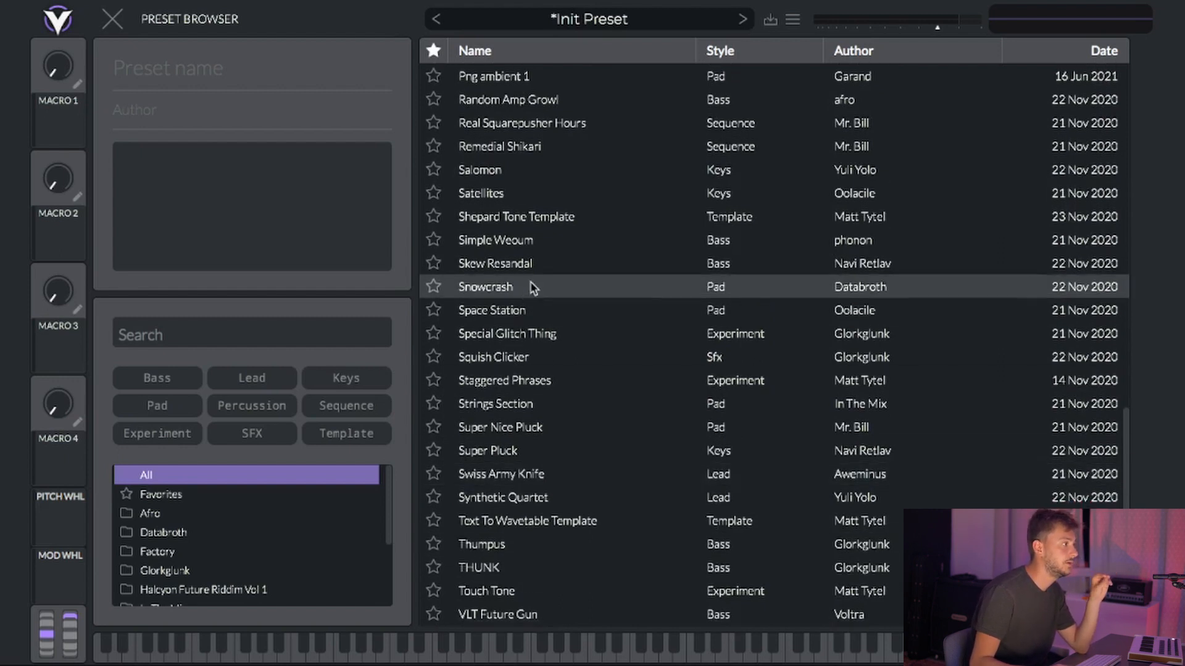
scroll(534, 288, up, 2)
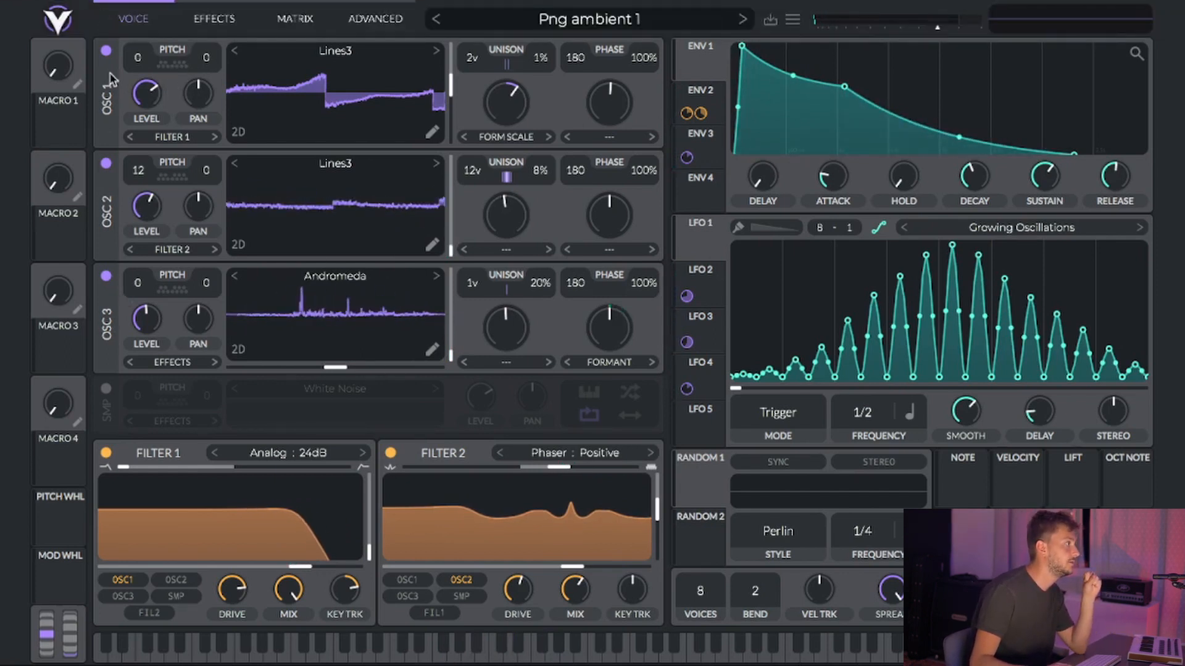
click(106, 164)
click(107, 277)
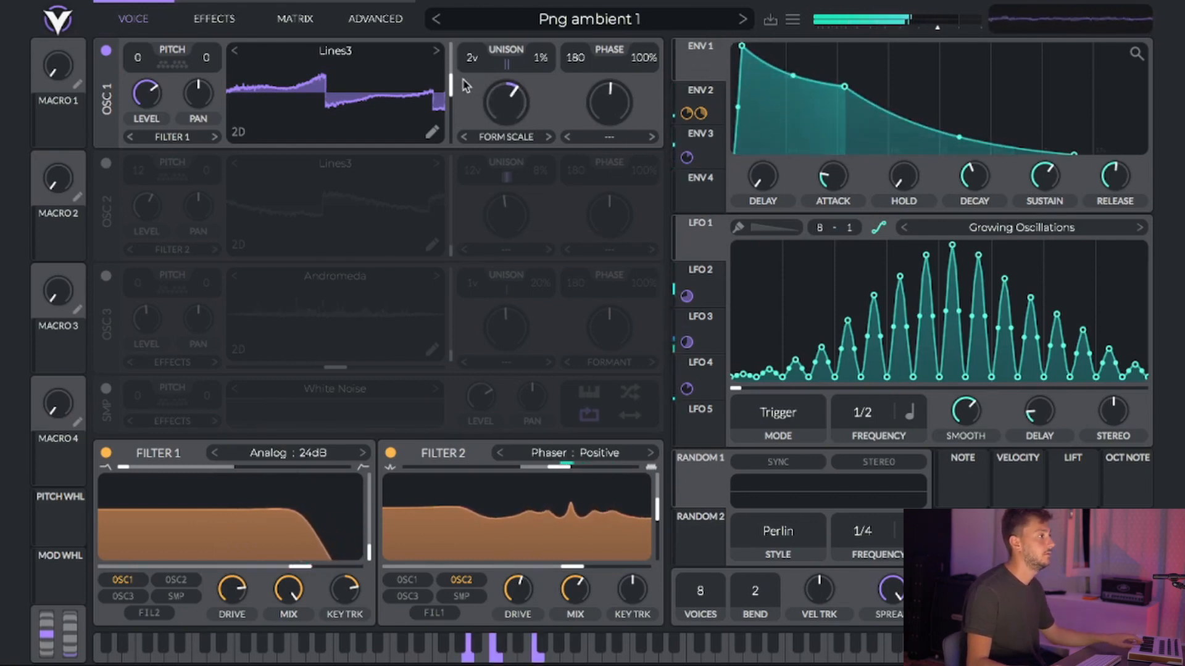
Isolate oscillator 2 by enabling it and turning off oscillator 1, and display the LFO 2 shape that modulates it.
click(105, 163)
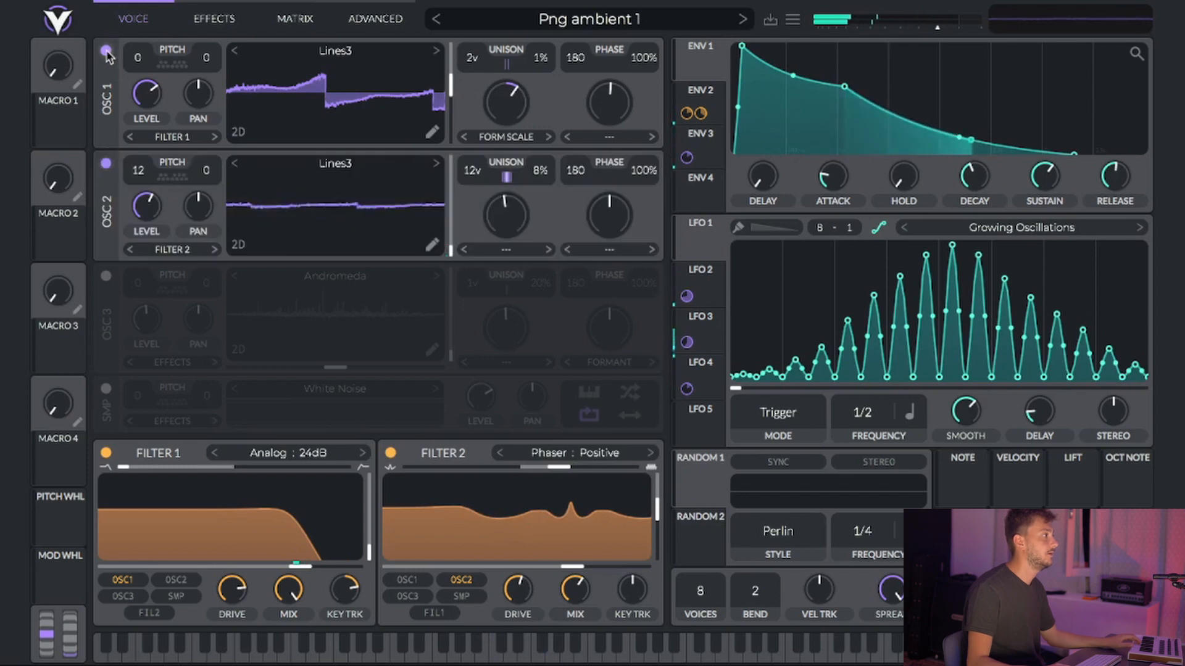
click(105, 50)
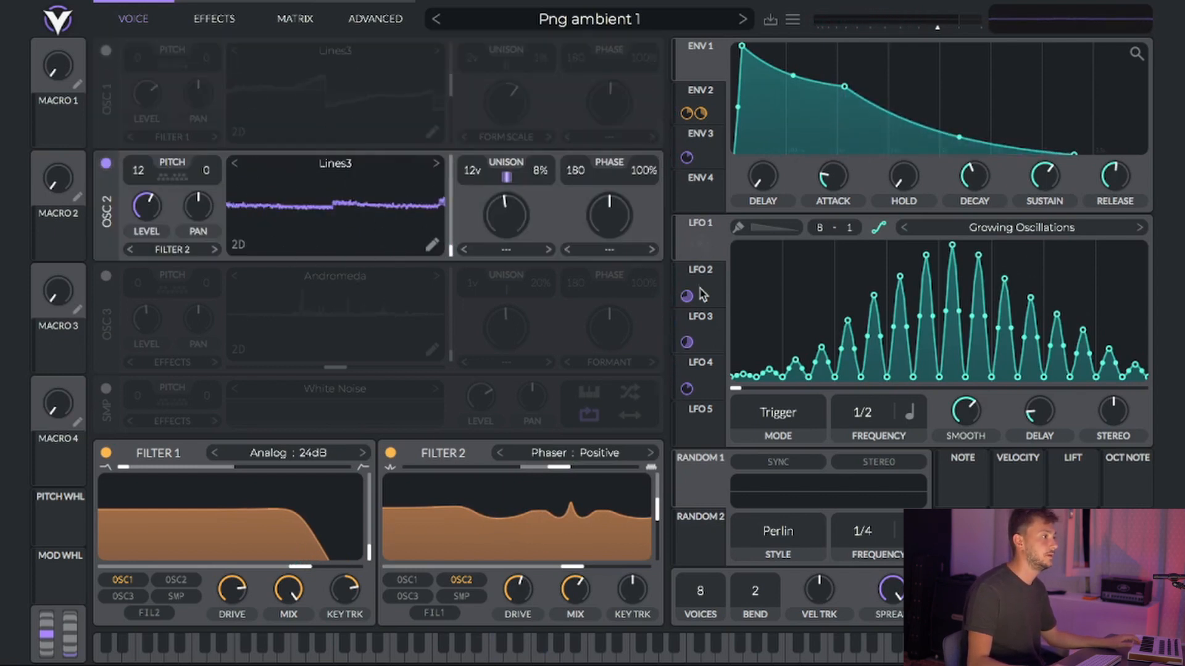
click(703, 333)
click(706, 301)
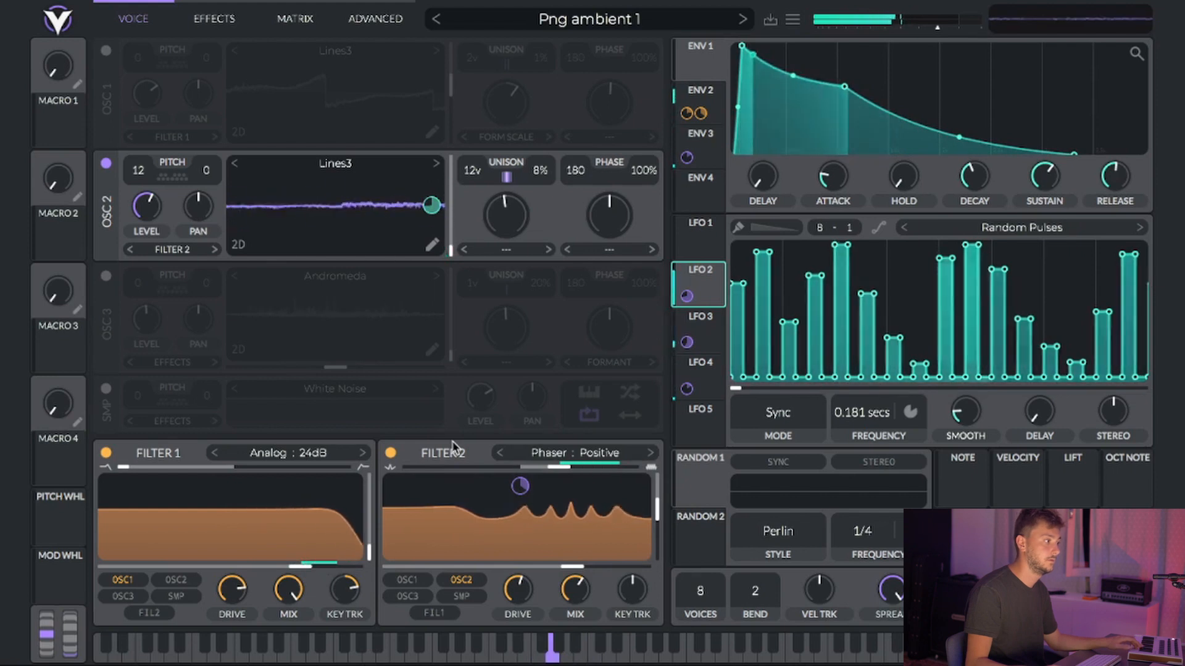
Isolate oscillator 3 by turning off oscillator 2 and enabling it, and display the LFO 3 shape.
click(105, 164)
click(106, 276)
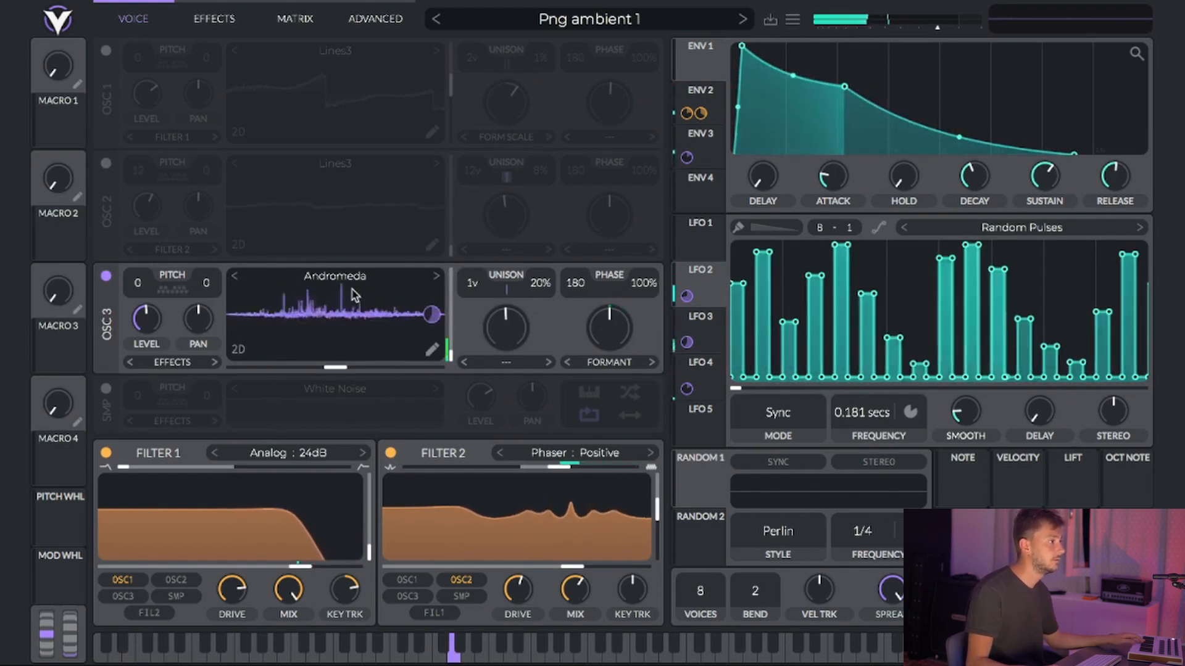
click(709, 339)
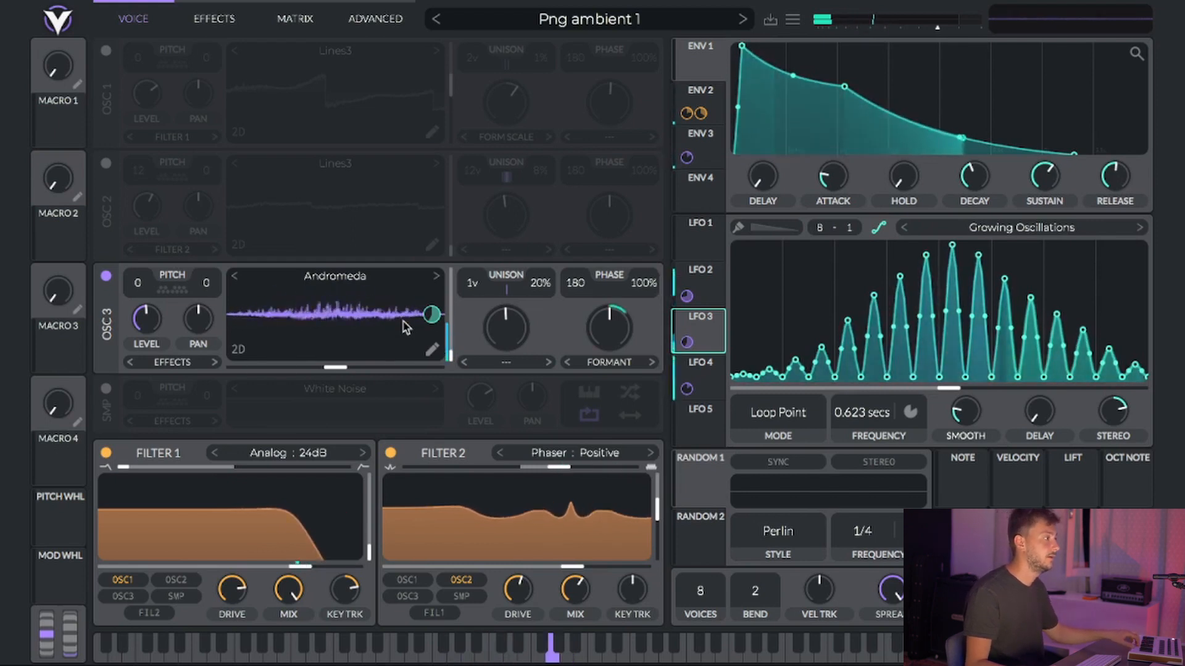
Turn oscillators 2 and 1 back on.
click(105, 164)
click(106, 52)
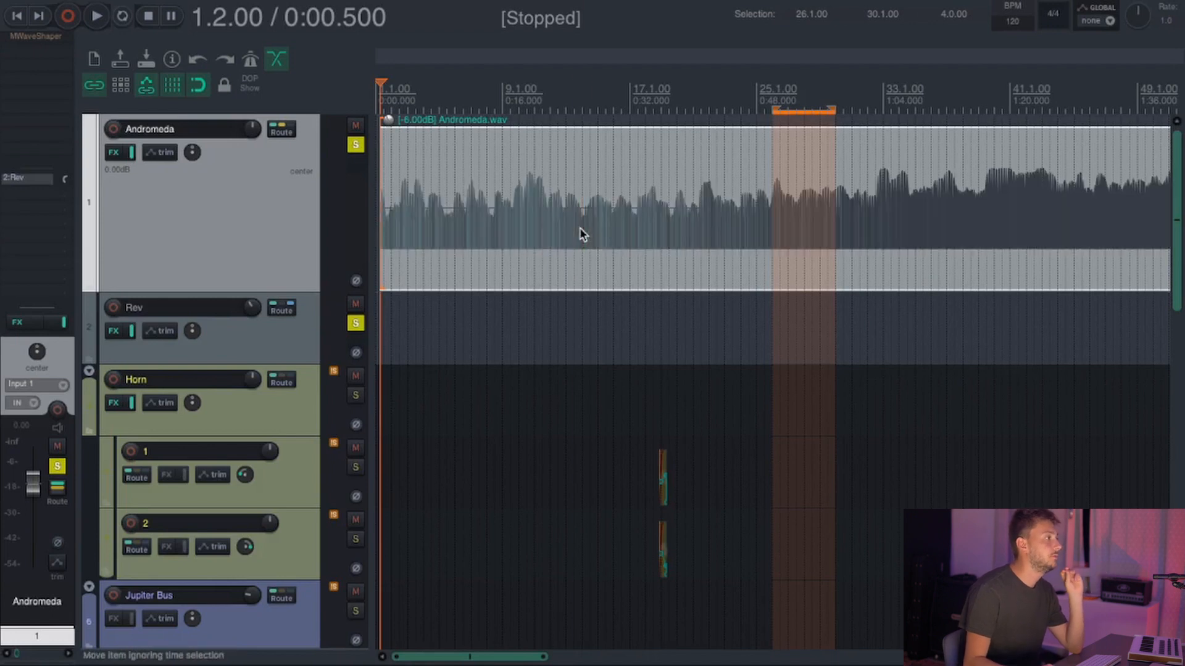
In REAPER, place the edit cursor at 43.1.00 and set the time selection from 49.1.00 to 83.1.00 over the Andromeda item.
click(582, 233)
scroll(710, 167, down, 3)
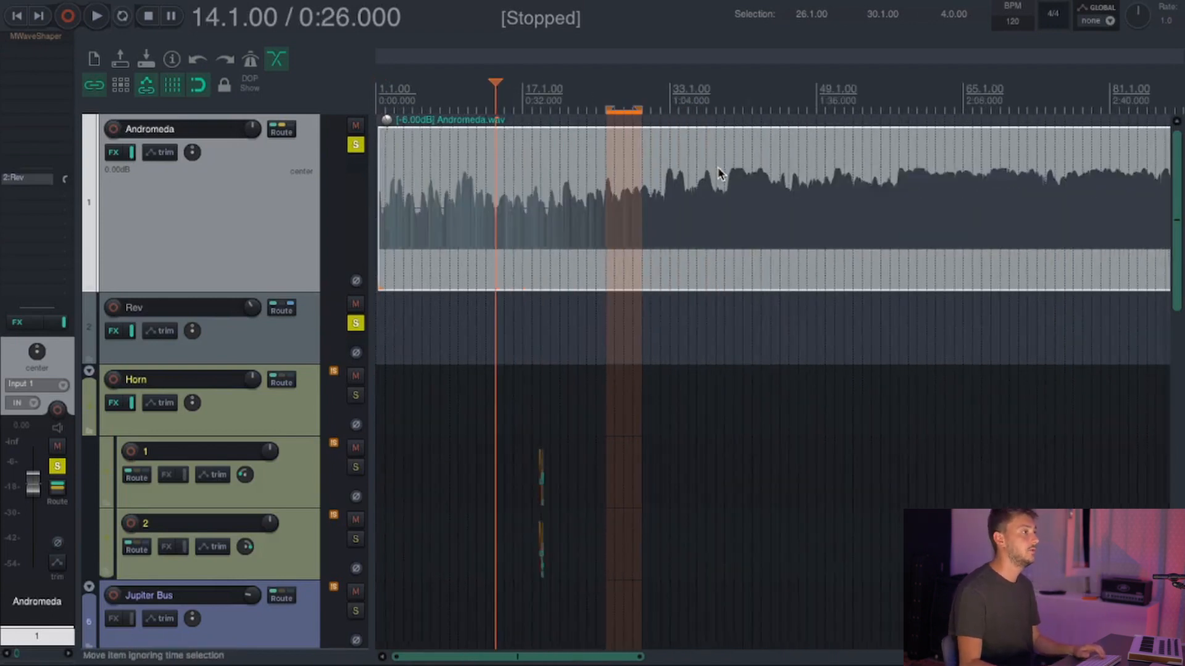
scroll(734, 179, down, 3)
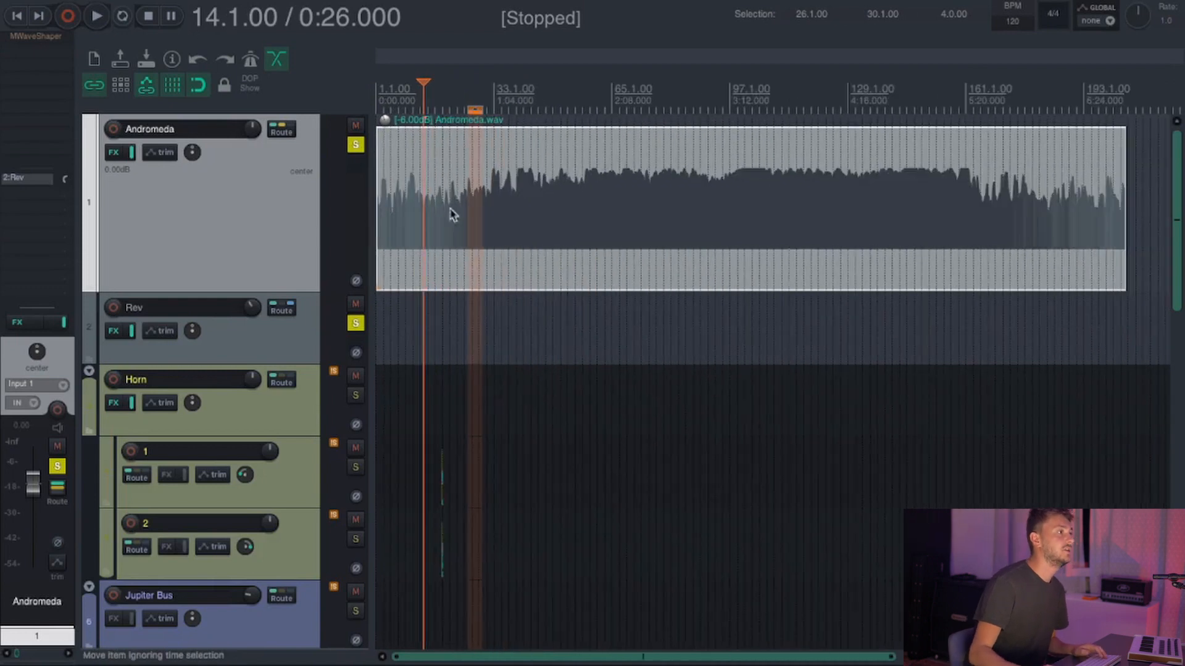
click(559, 98)
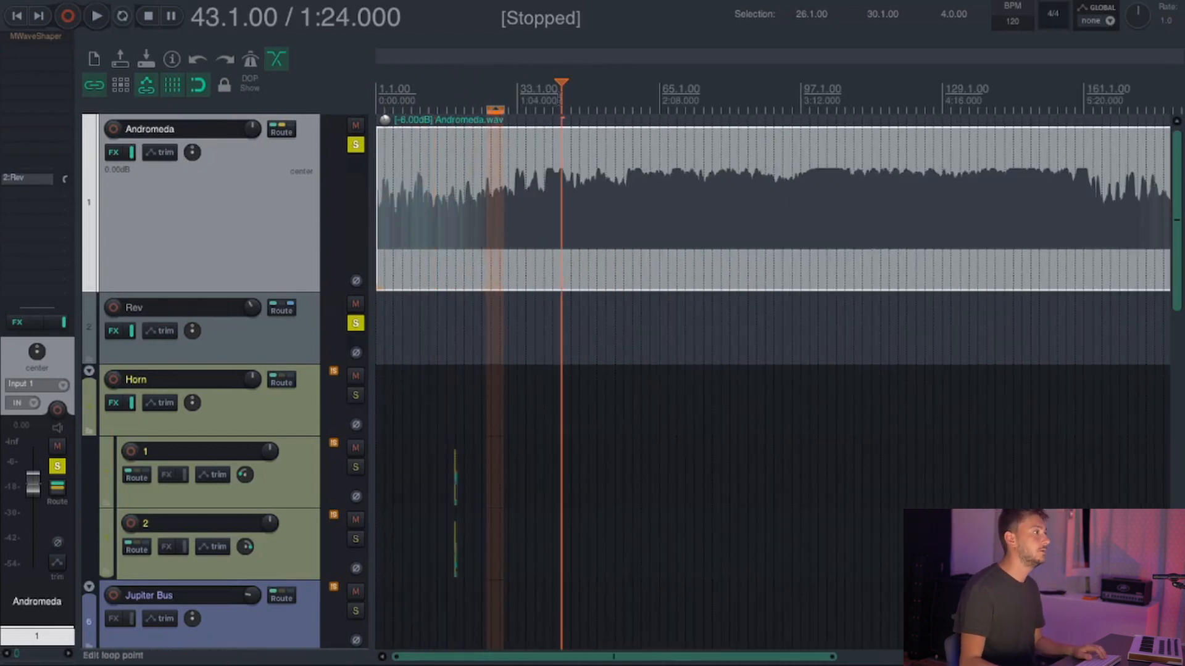
scroll(563, 99, up, 3)
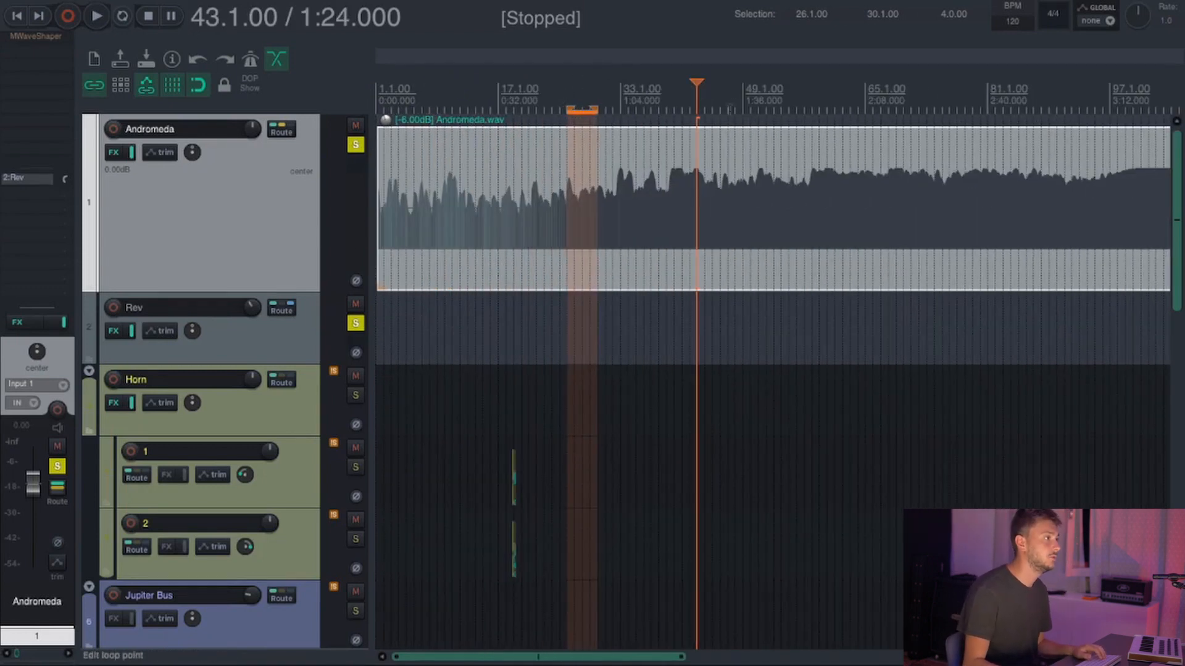
drag(743, 109, 1004, 110)
Inspect the full Andromeda waveform, return the edit cursor to the project start and play the track.
scroll(491, 193, down, 5)
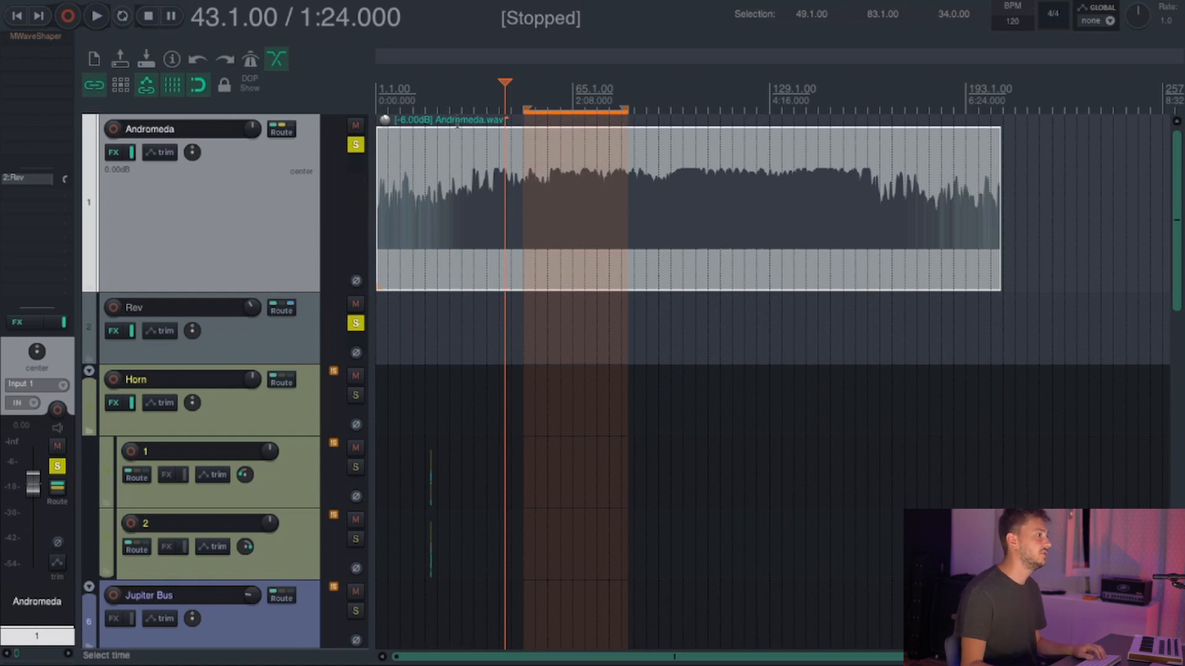
scroll(456, 123, up, 2)
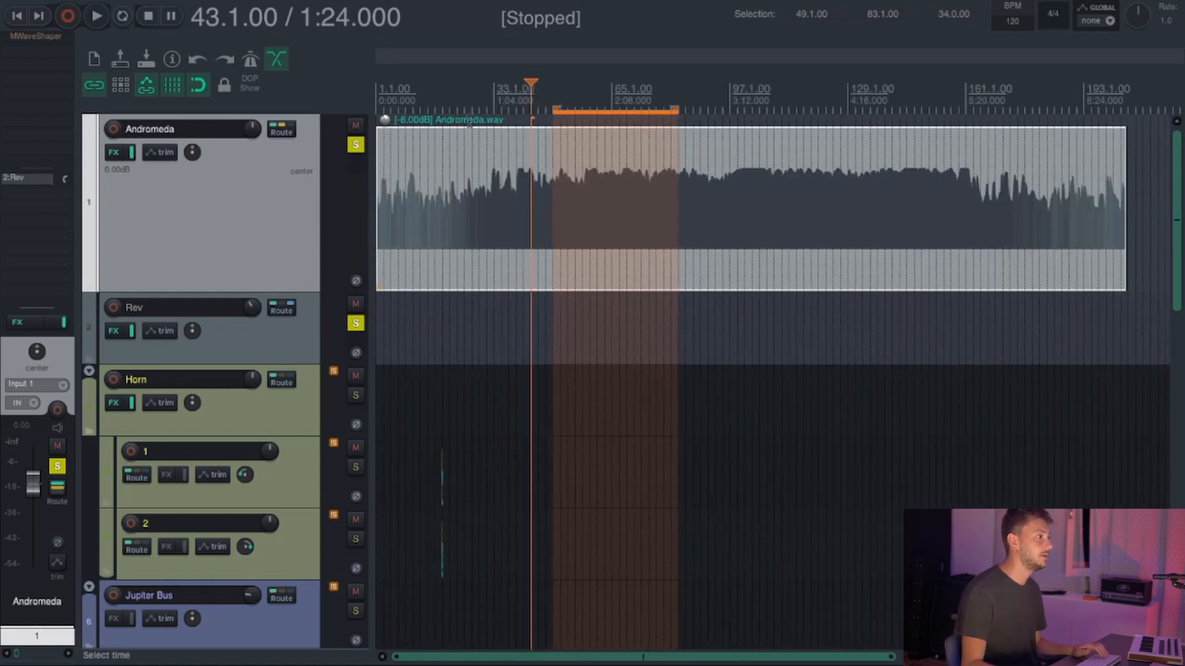
scroll(389, 192, down, 1)
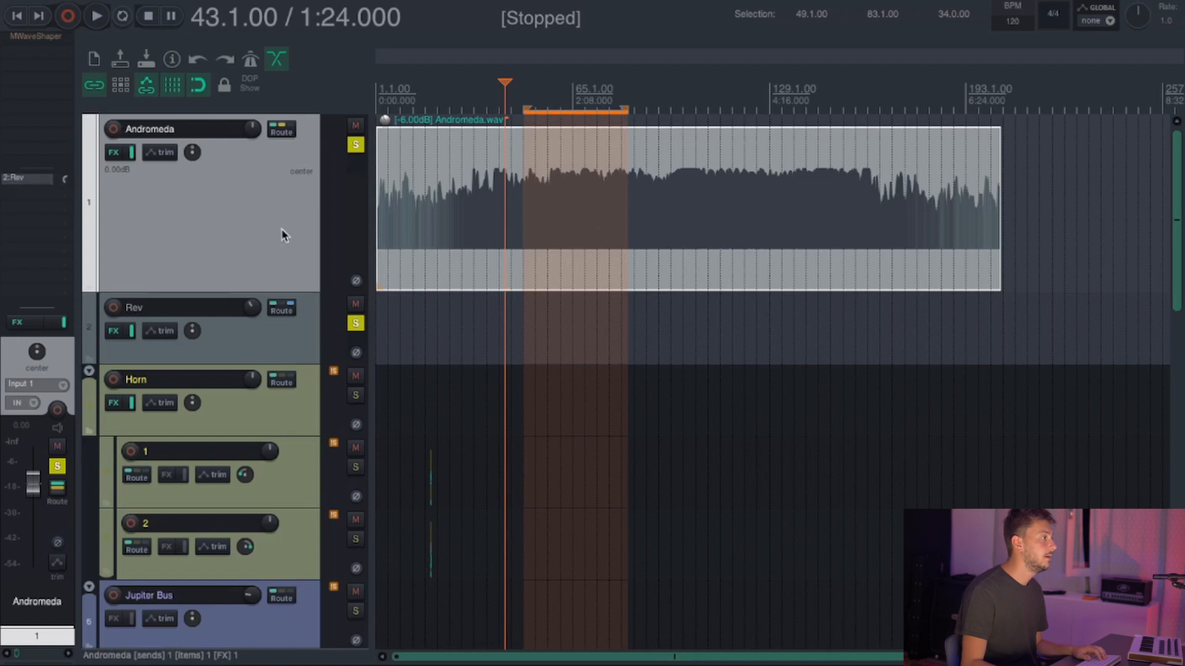
click(414, 96)
scroll(414, 99, up, 1)
scroll(395, 100, up, 4)
click(378, 98)
scroll(595, 142, down, 1)
scroll(593, 139, up, 2)
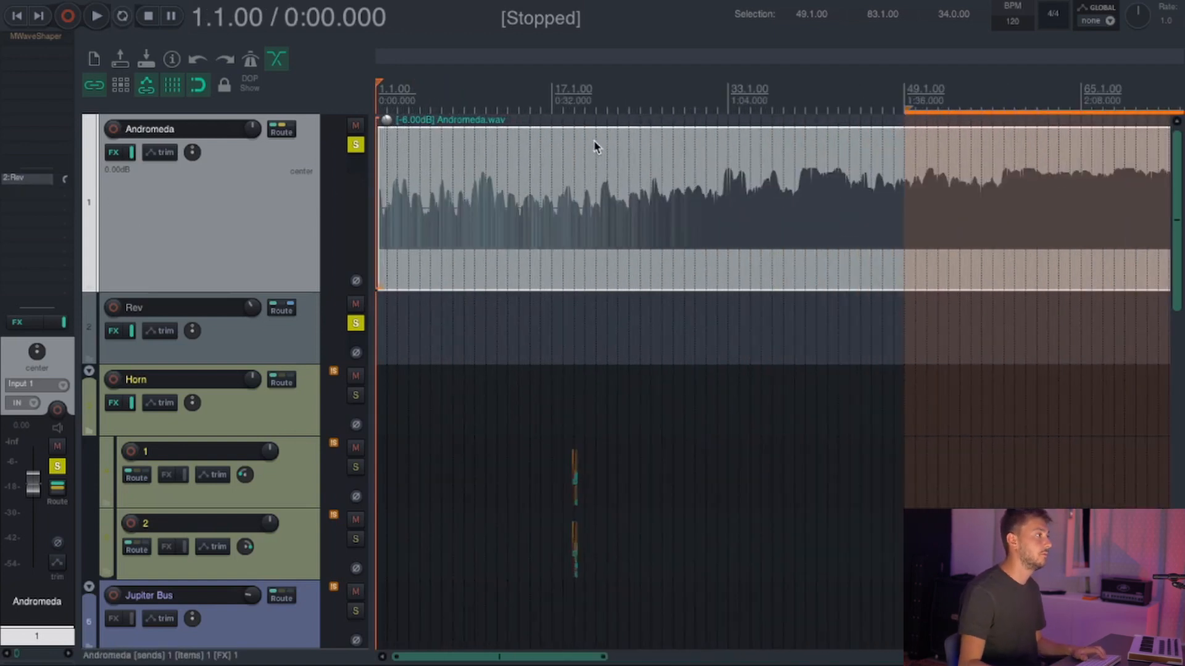
scroll(593, 139, up, 2)
scroll(594, 140, up, 4)
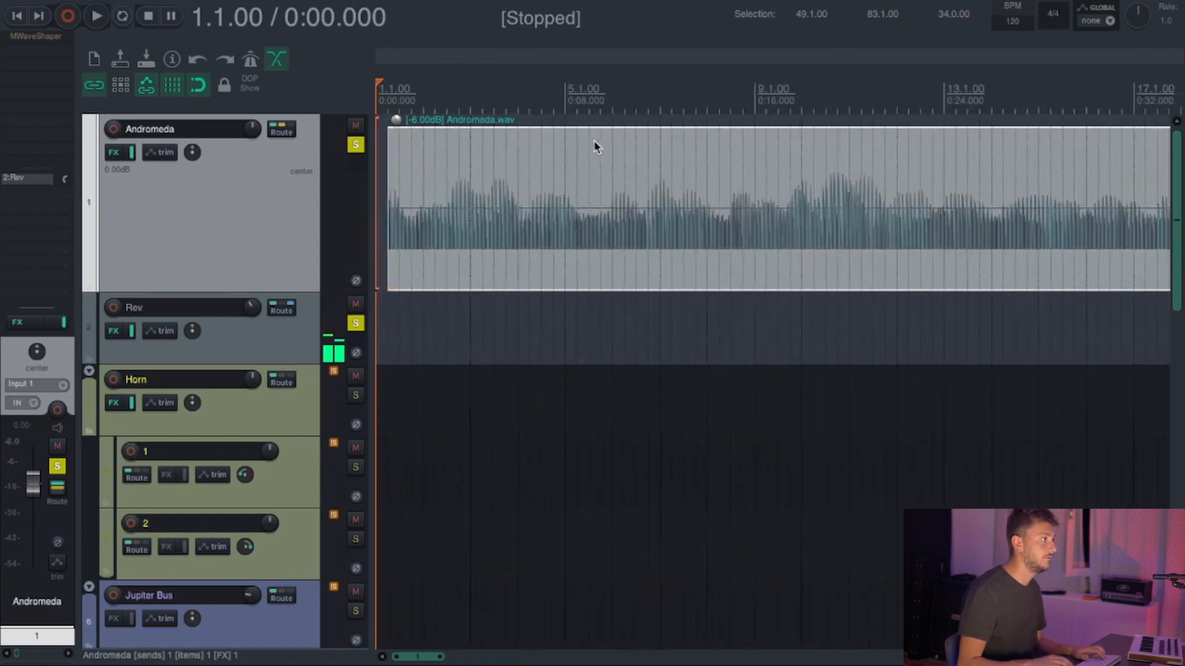
key(Right)
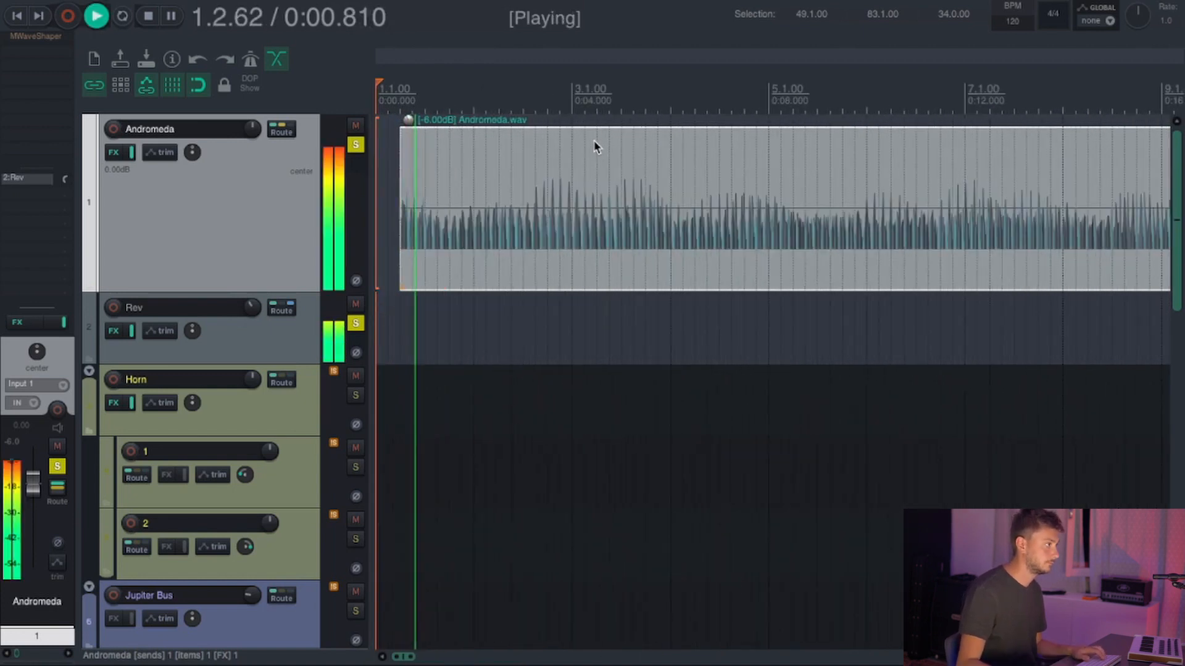
scroll(594, 140, down, 6)
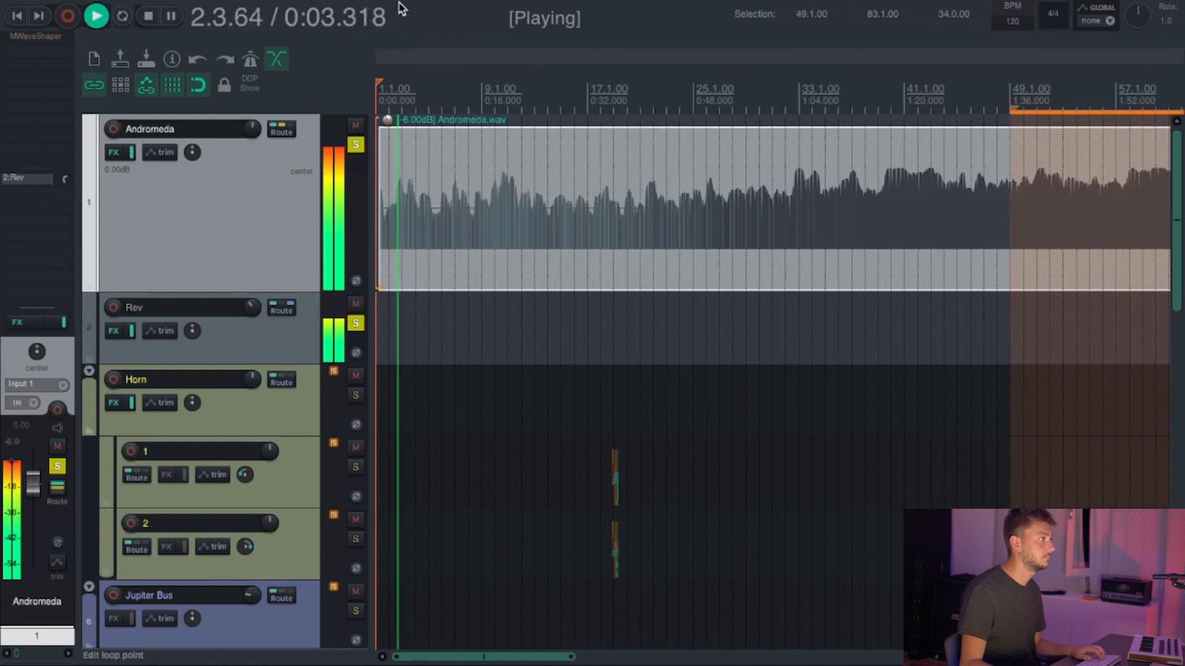
Audition the quieter opening part of the Andromeda item from several points up to 25.1.00.
scroll(409, 37, up, 2)
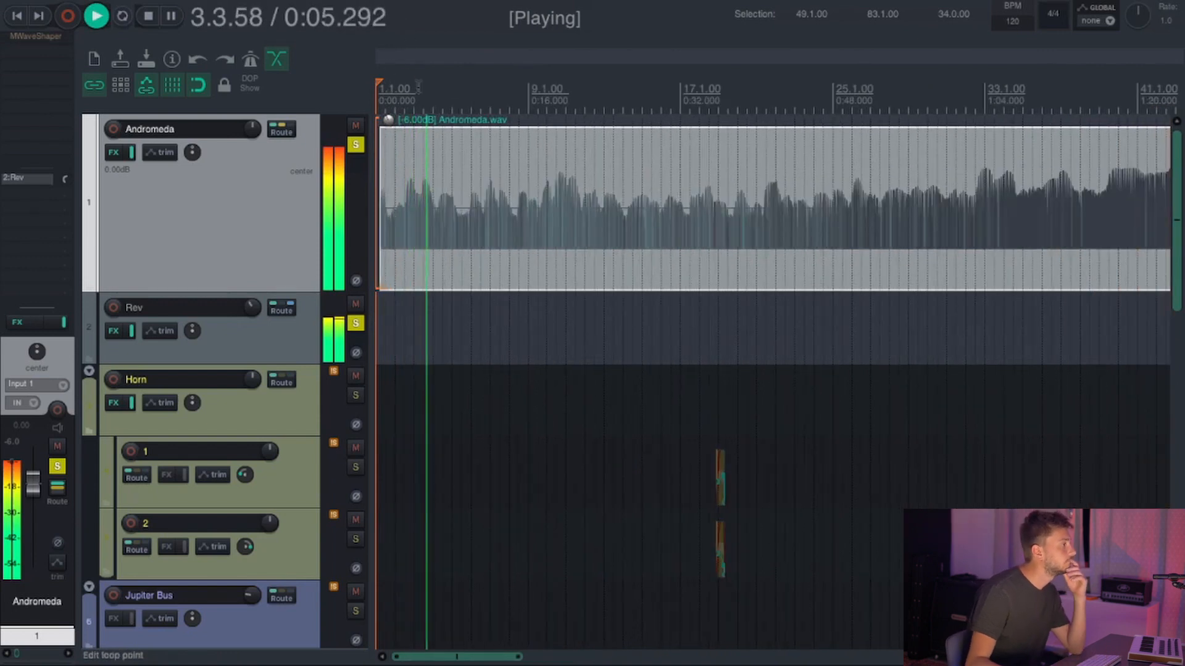
click(529, 93)
click(633, 94)
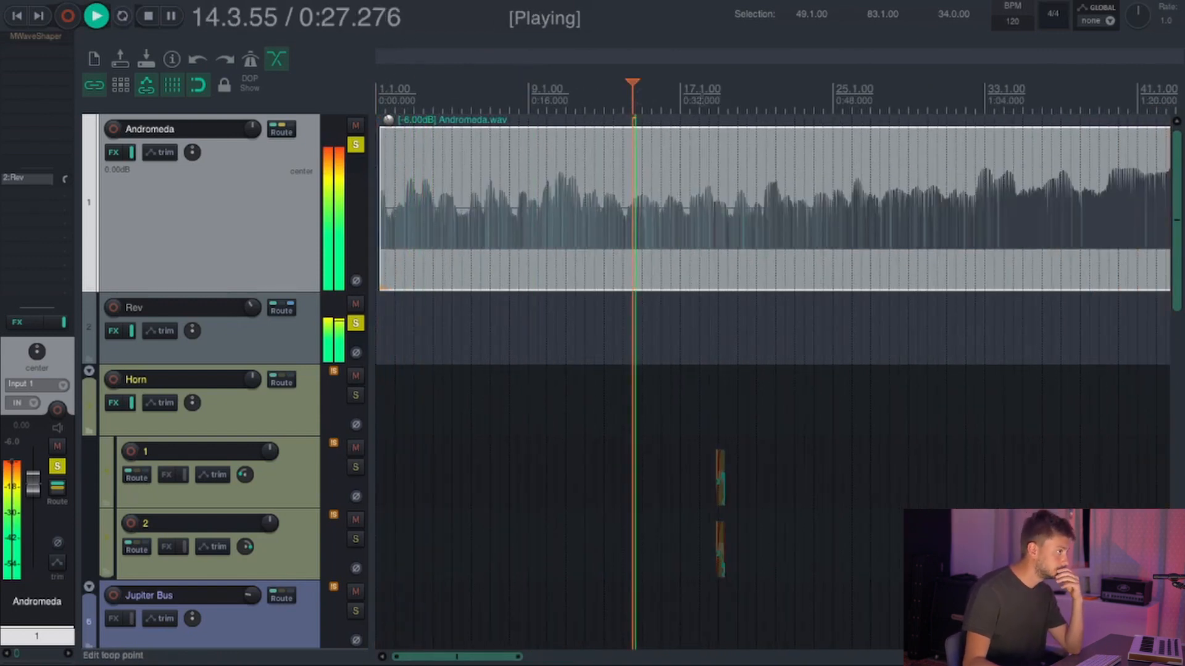
click(746, 94)
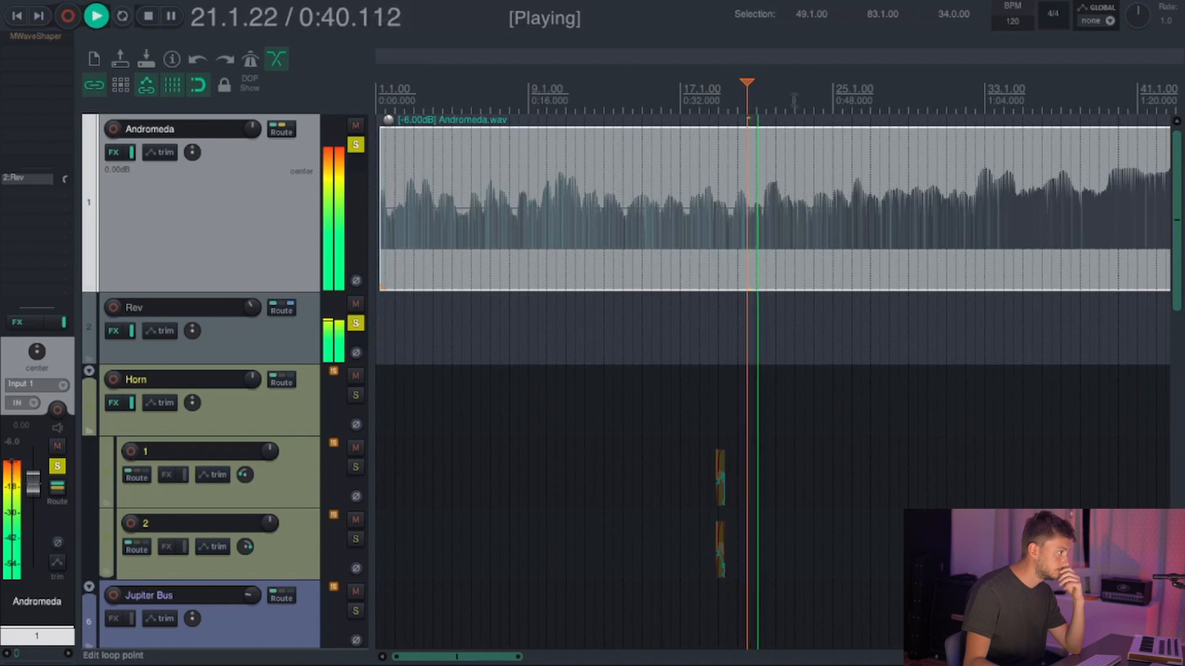
click(832, 95)
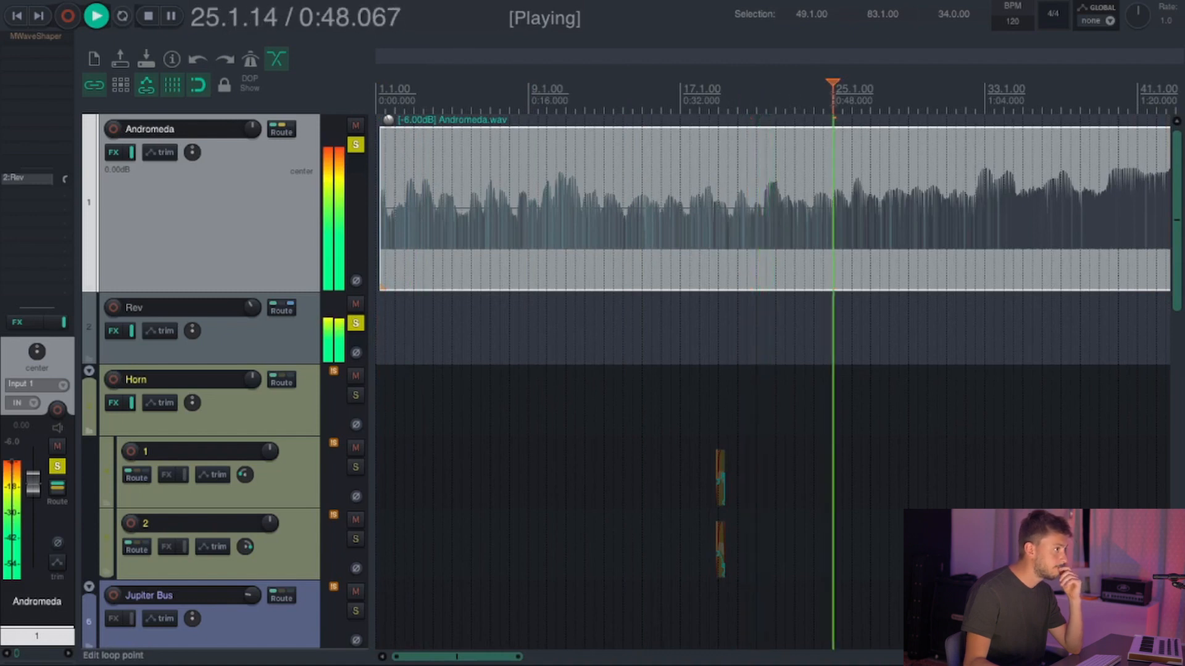
key(minus)
key(minus)
key(minus)
key(minus)
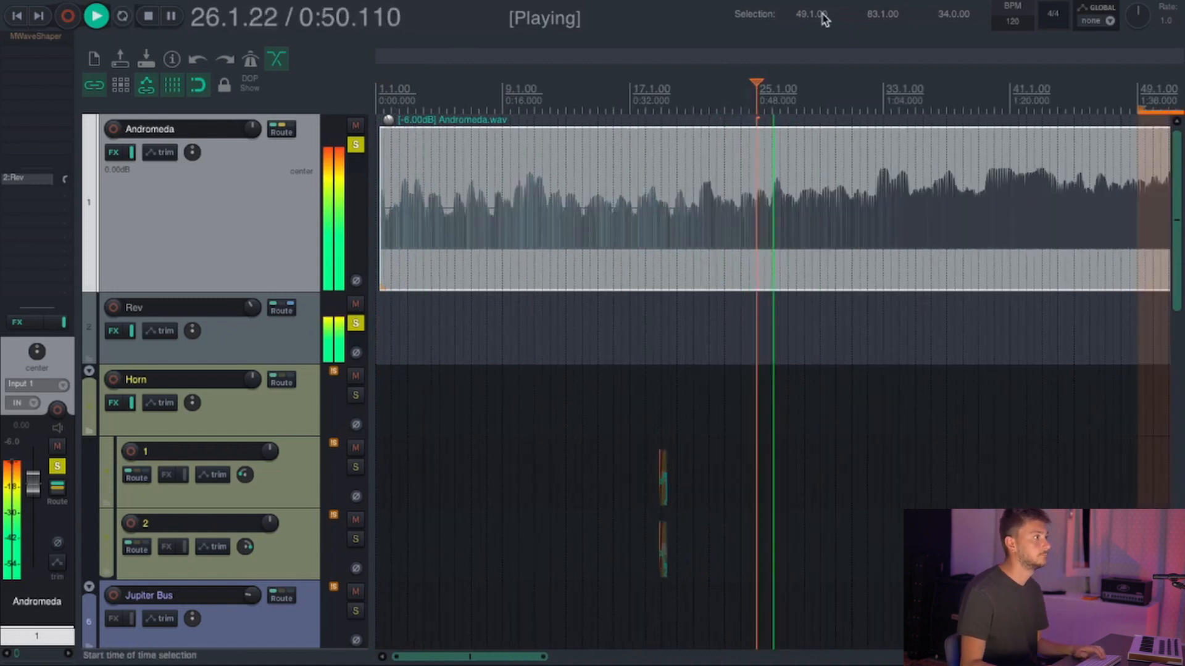
Play the Andromeda item from 40.1.00 and from a point inside the current time selection.
key(space)
click(735, 76)
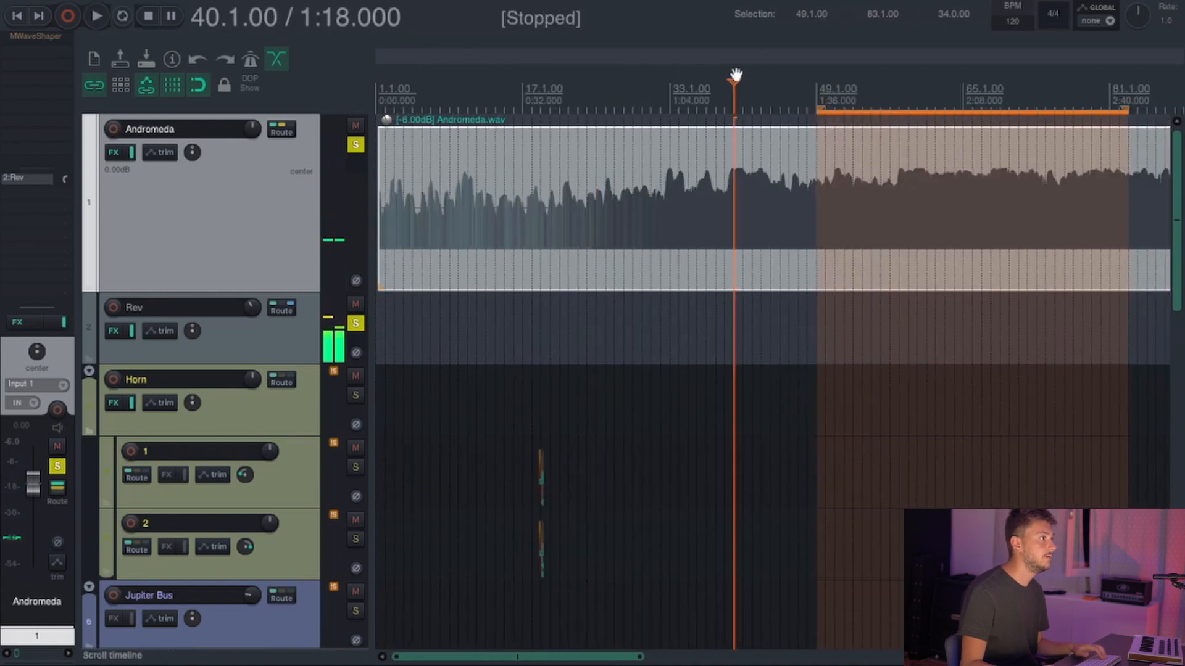
key(space)
key(minus)
key(minus)
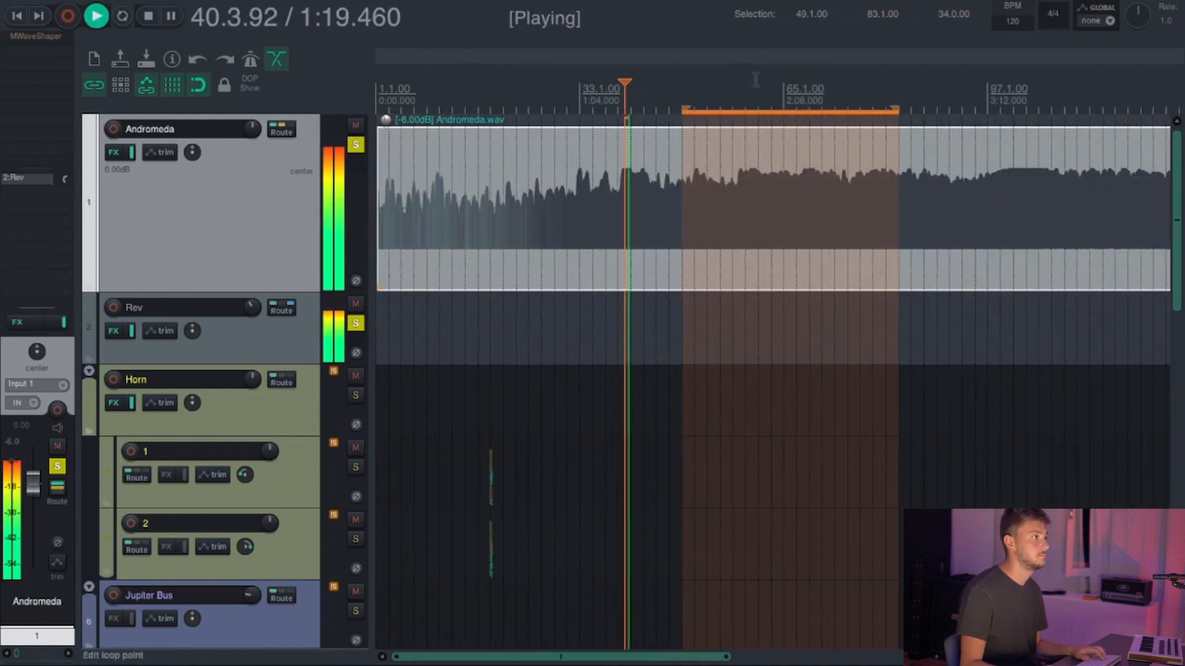
click(758, 77)
key(minus)
key(minus)
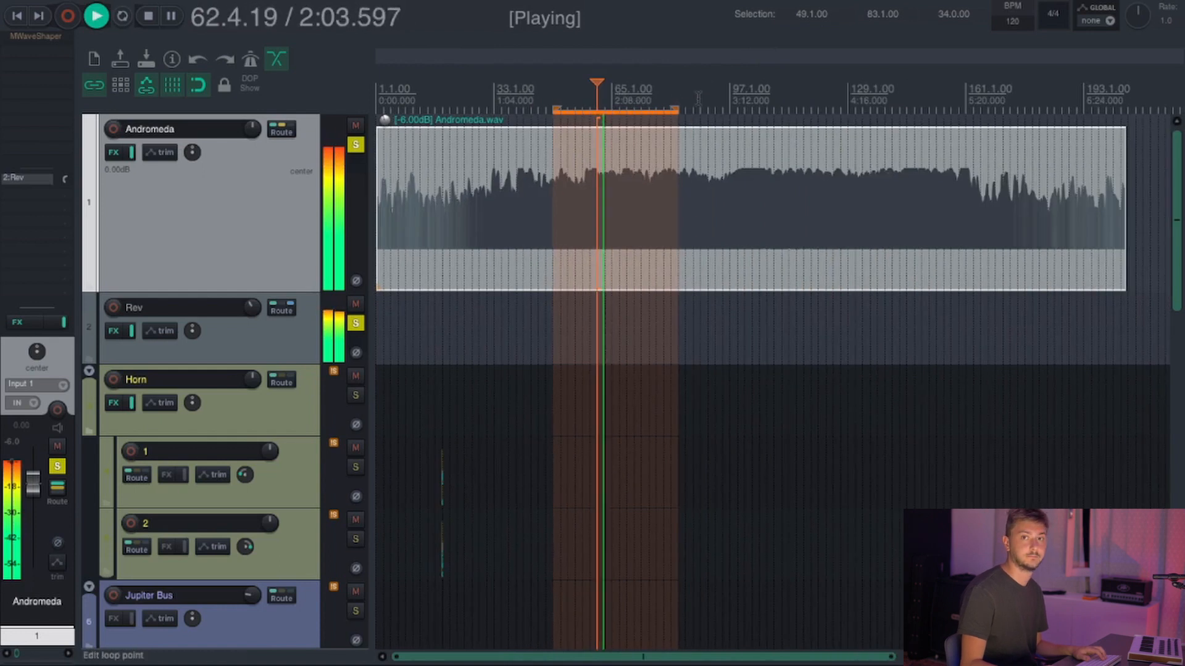
Audition the second half of the Andromeda item from several points and return the edit cursor to 109.1.00.
click(826, 93)
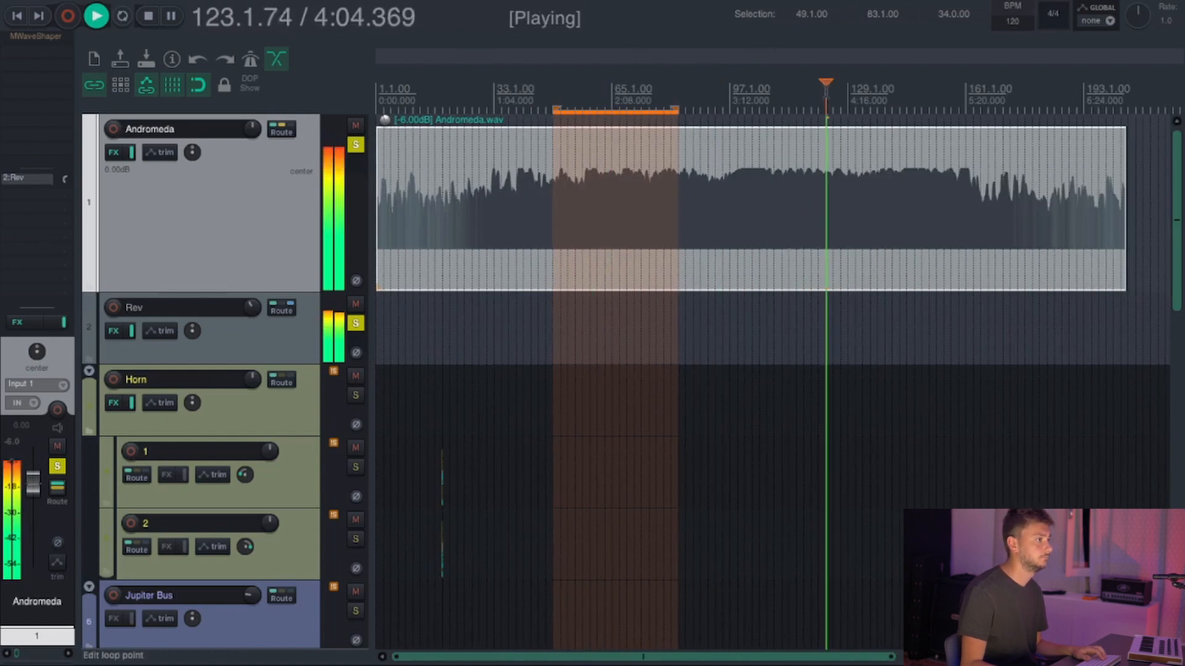
click(863, 95)
click(959, 99)
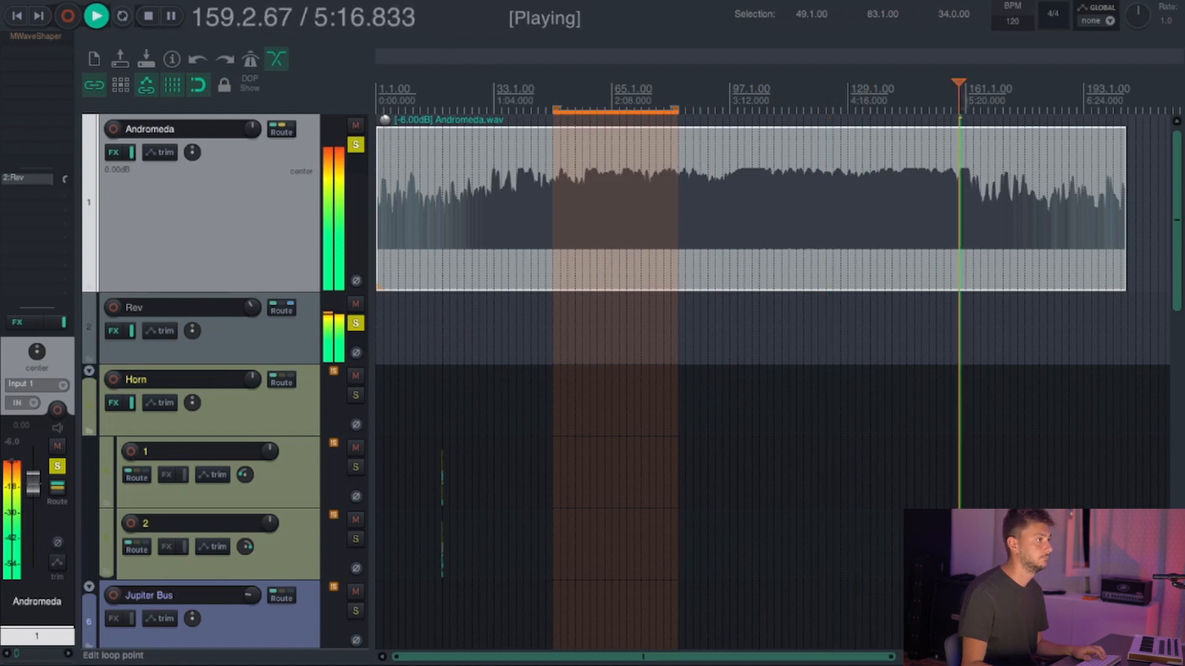
click(996, 95)
click(1019, 95)
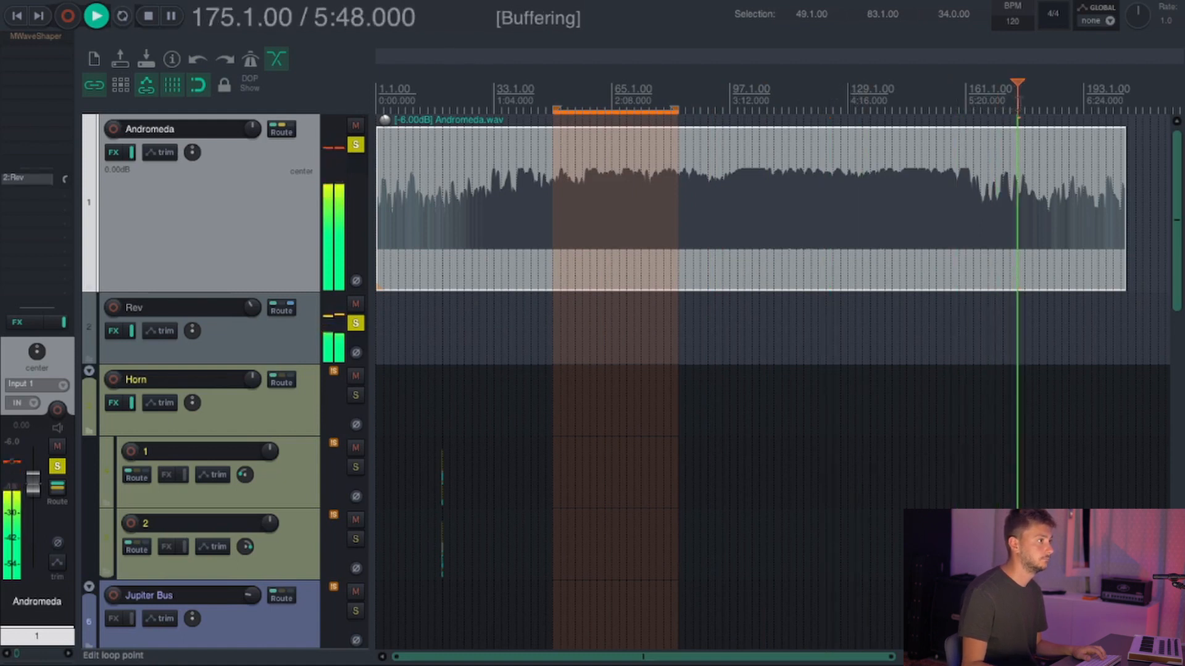
click(1039, 99)
click(1069, 98)
click(1091, 98)
click(774, 92)
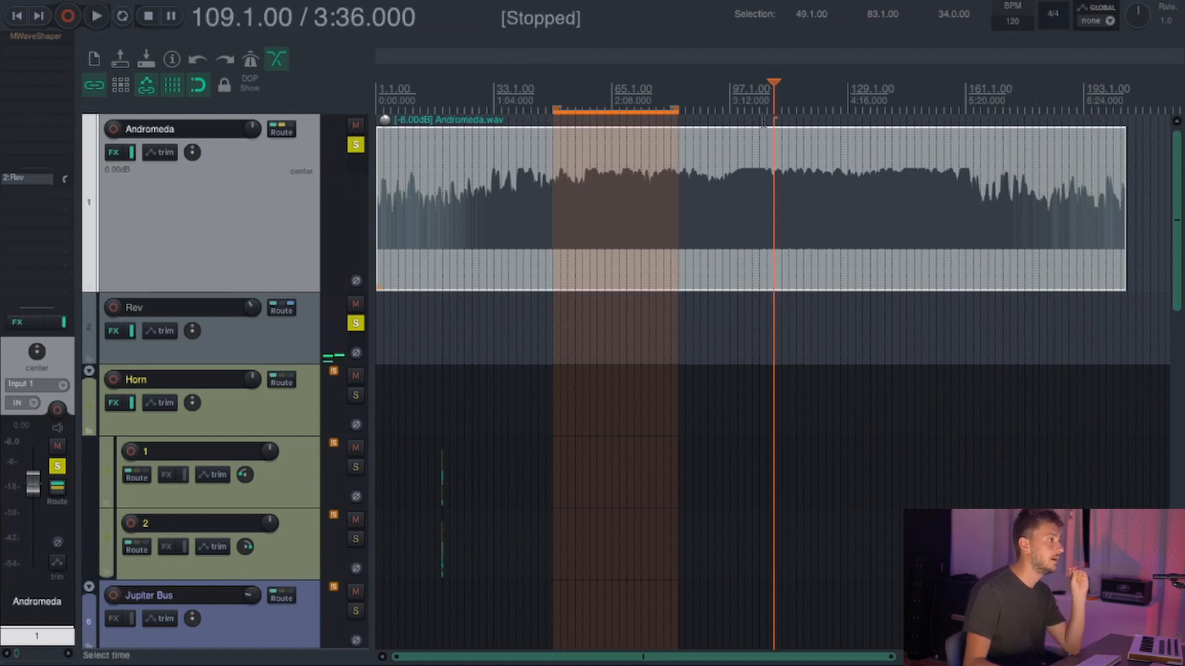
Set the time selection from 105.1.00 to 135.1.00 and split the Andromeda item at 57.1.00.
click(723, 96)
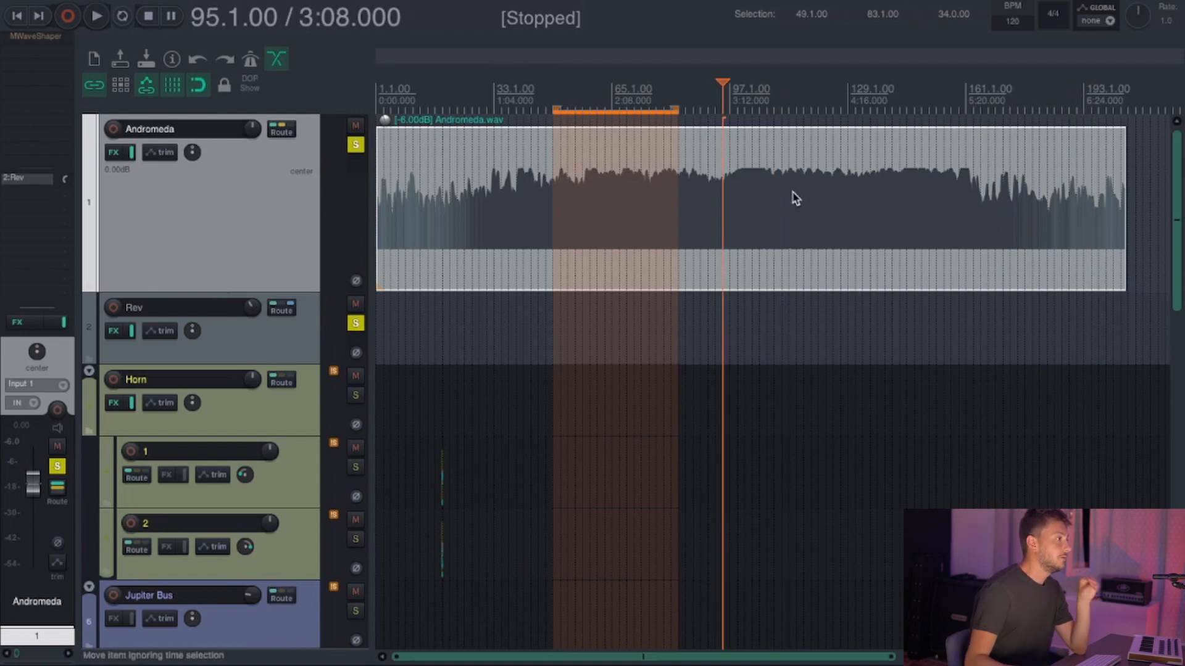
click(498, 100)
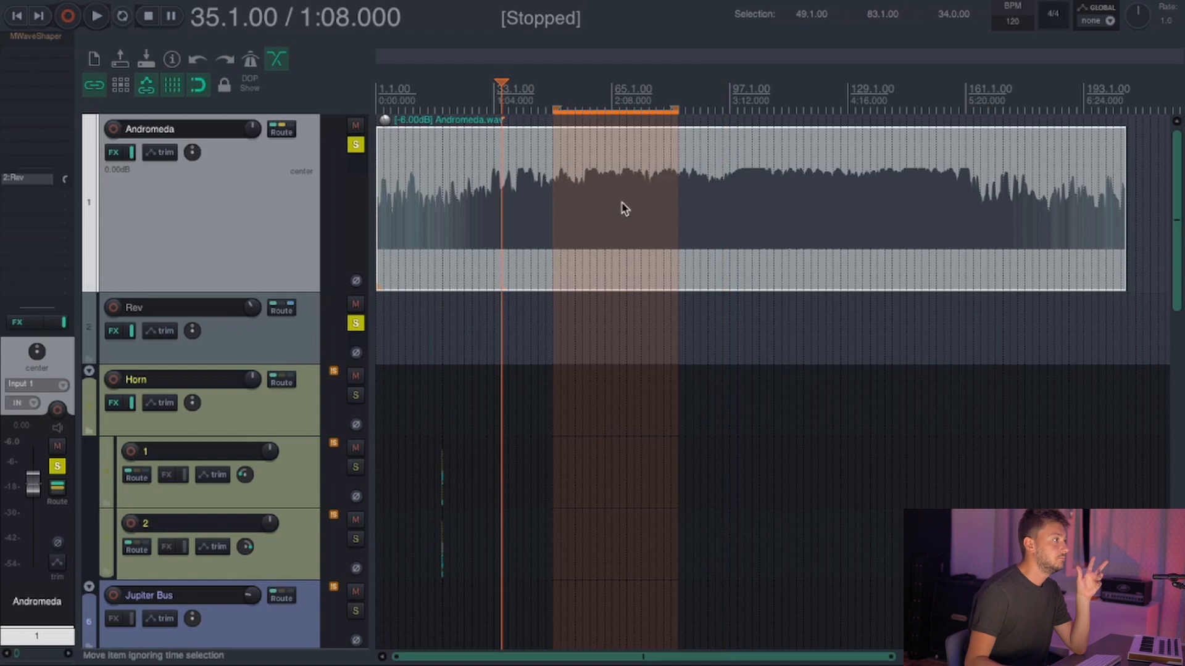
click(554, 198)
drag(759, 100, 870, 101)
click(579, 193)
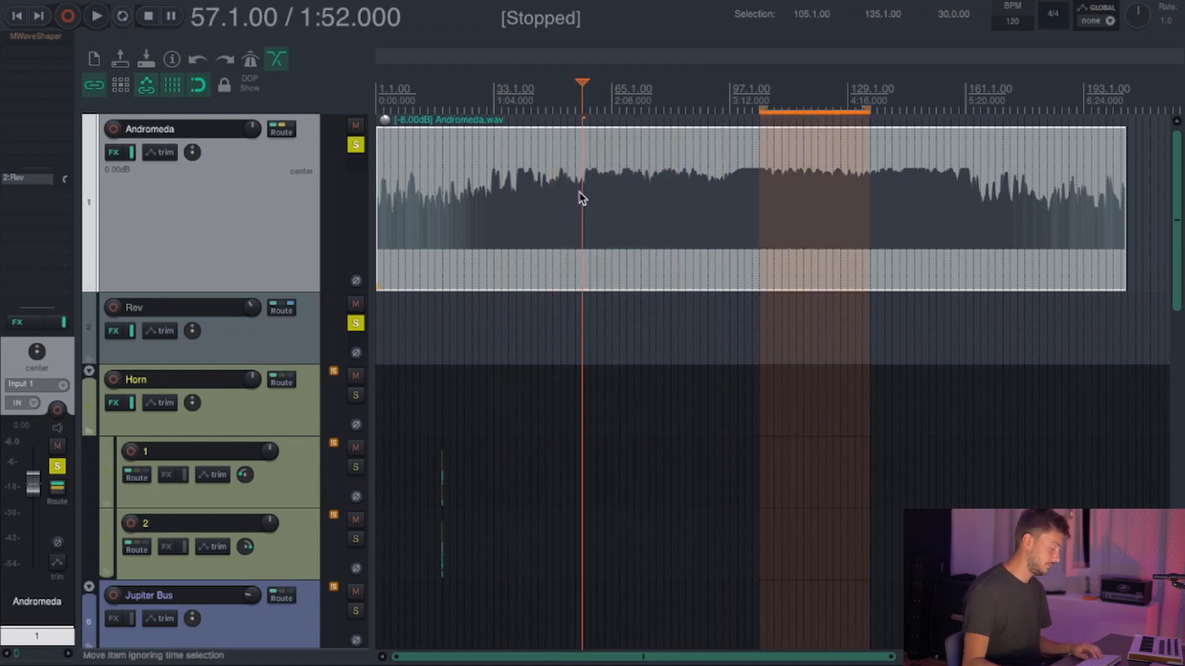
key(s)
Select the first Andromeda piece and add stretch markers at 4.3.00 and about bar 8.
click(435, 84)
scroll(435, 197, up, 10)
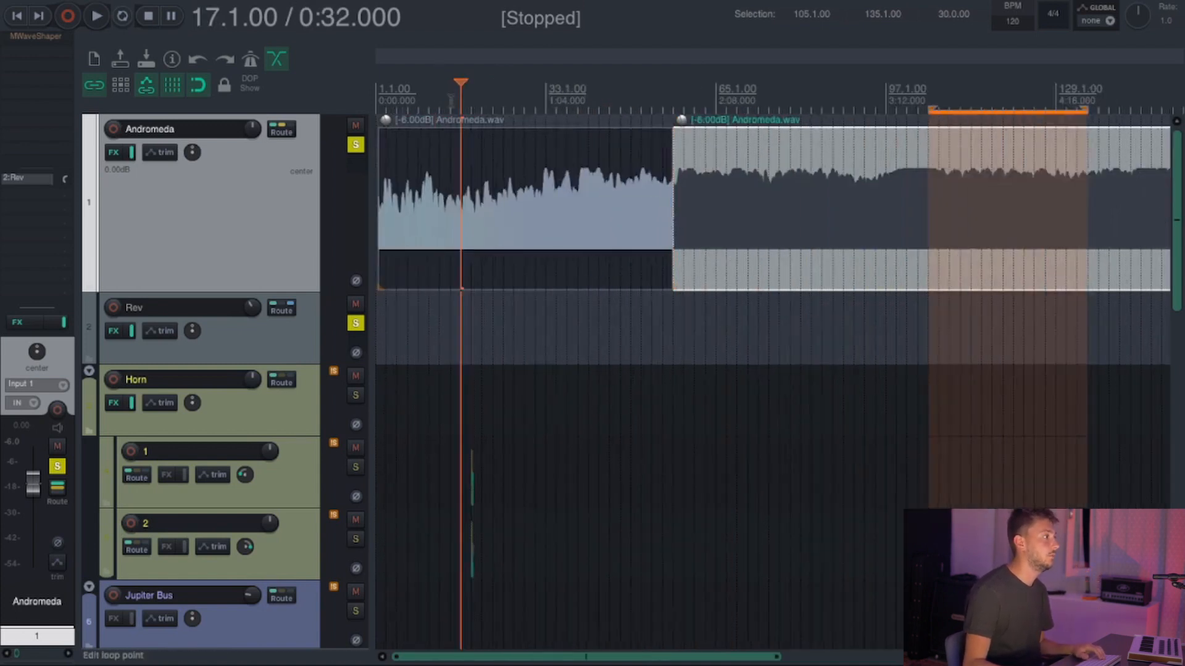
click(429, 222)
scroll(429, 222, down, 5)
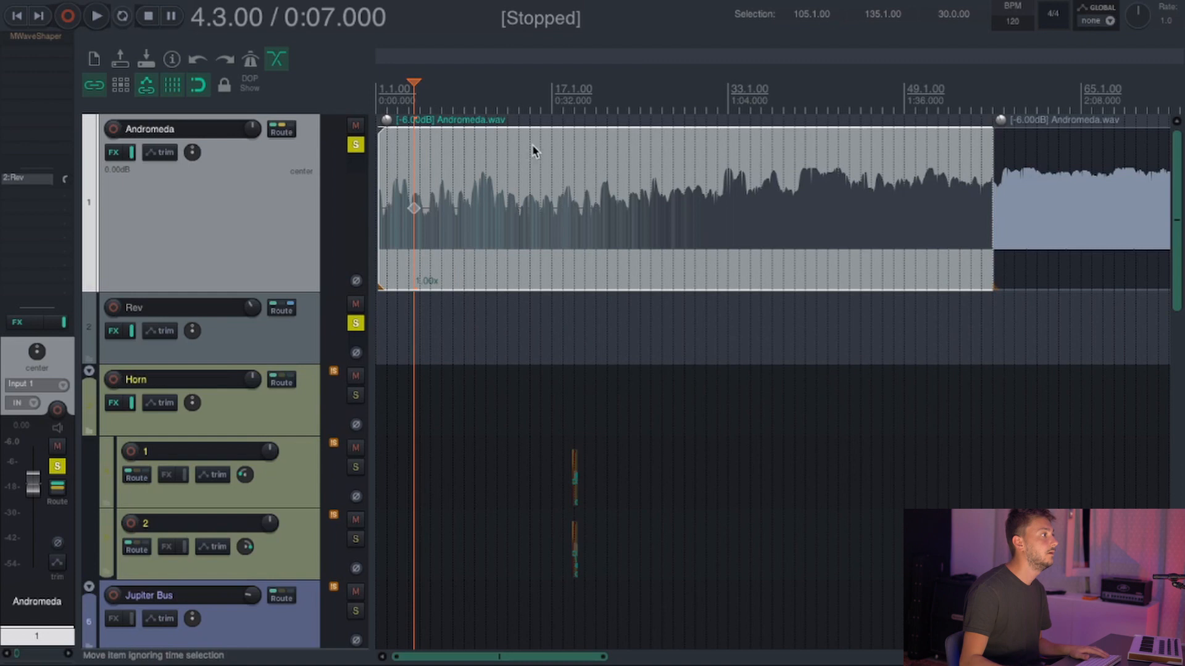
click(452, 99)
key(shift+w)
drag(518, 100, 563, 101)
Add a series of stretch markers along the rest of the first Andromeda piece, from 16.1.00 to 52.1.00.
click(543, 99)
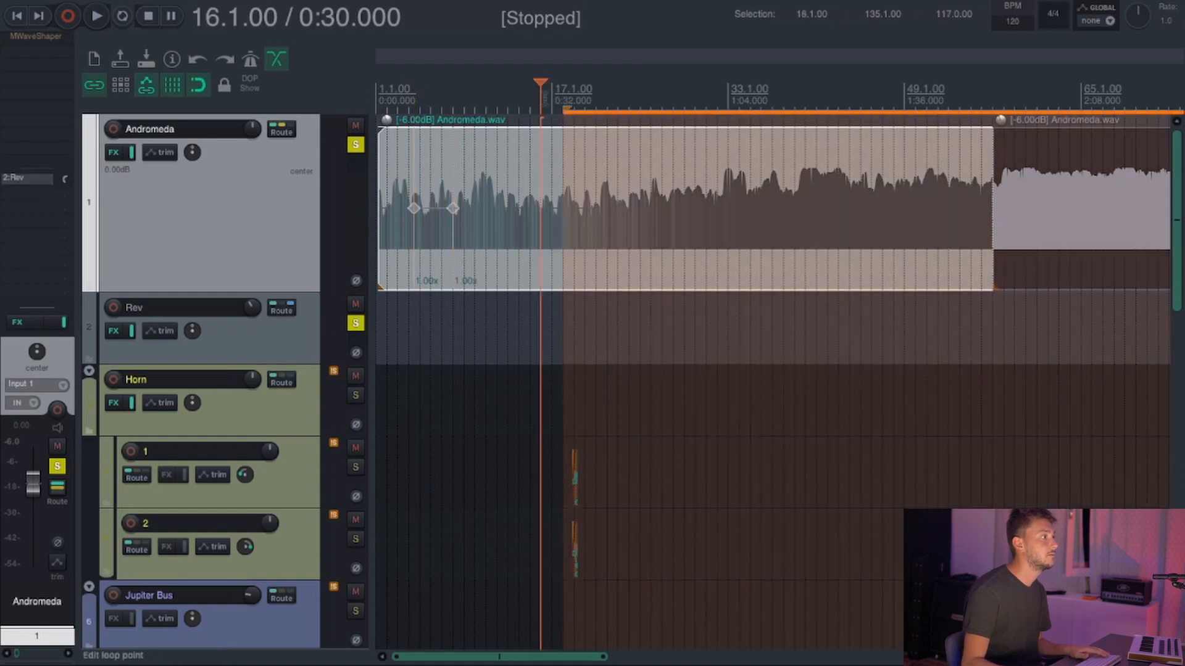
click(631, 96)
key(shift+w)
click(717, 97)
key(shift+w)
click(773, 96)
key(shift+w)
shift+click(817, 95)
click(849, 95)
key(shift+w)
click(938, 96)
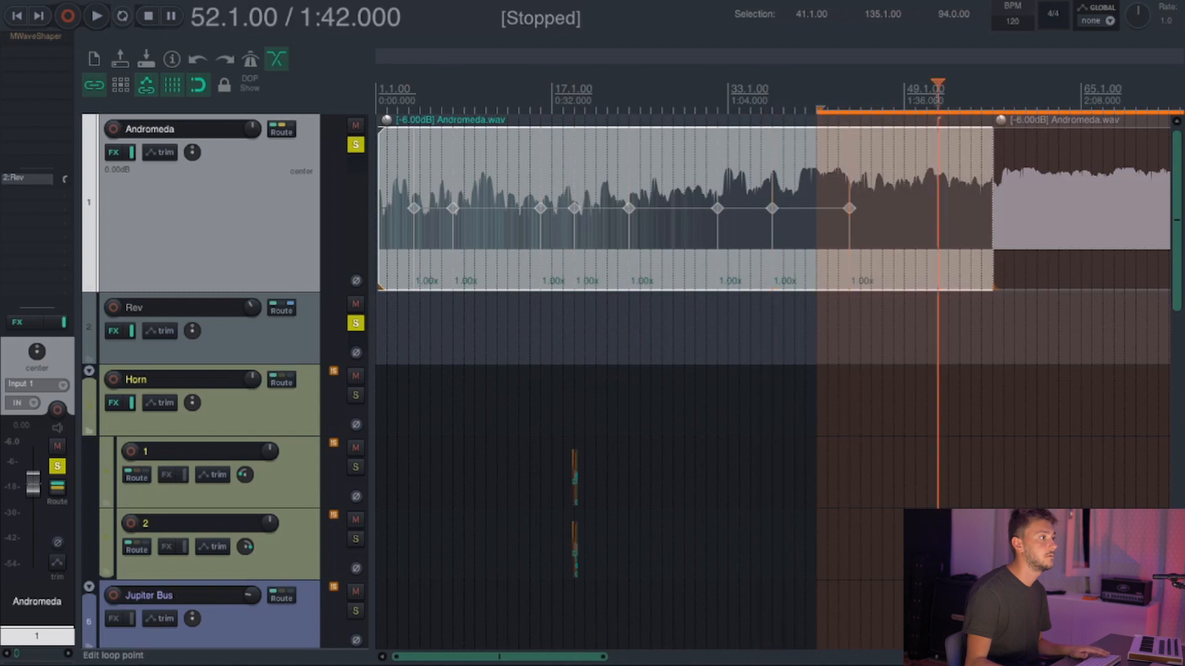
Warp the piece's opening by sloping and moving its first stretch markers, speeding the start to 2.60x and slowing the following section to 0.15x.
click(497, 192)
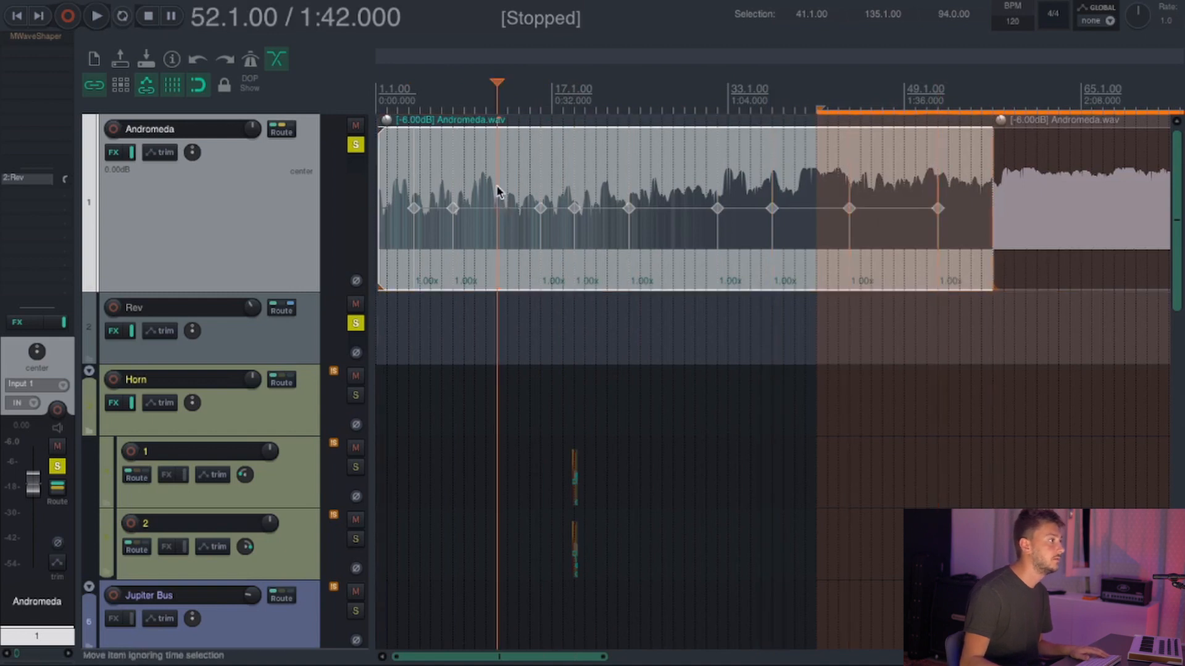
mouse_move(461, 213)
mouse_down()
mouse_move(430, 179)
mouse_move(422, 258)
mouse_up()
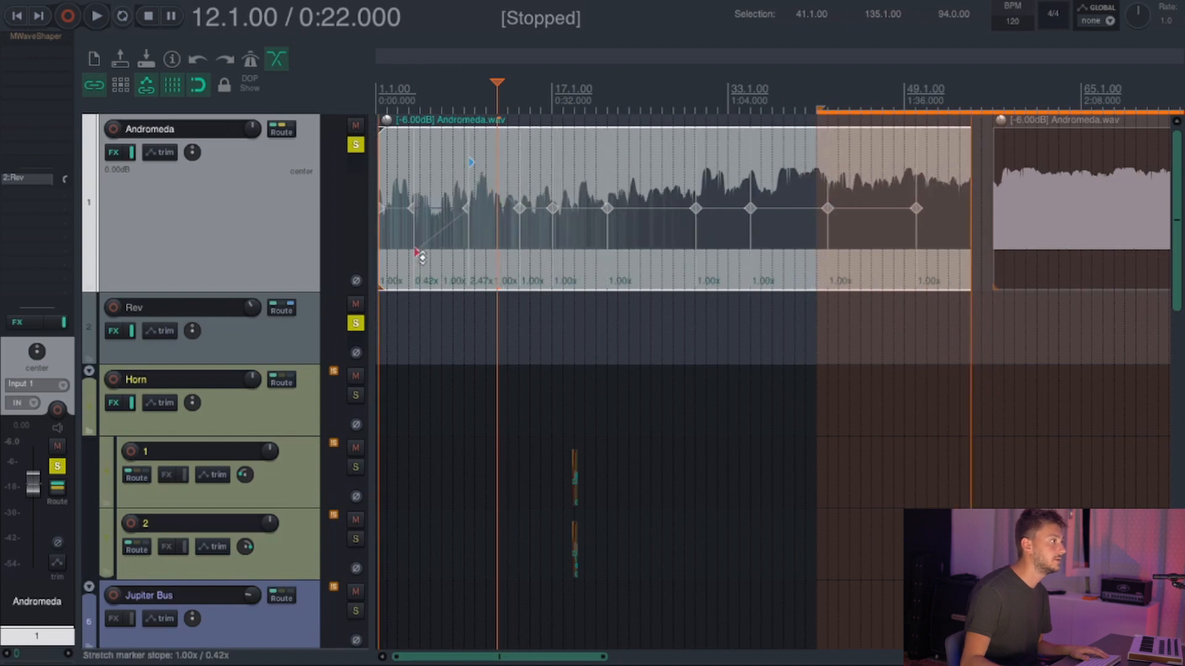
click(405, 187)
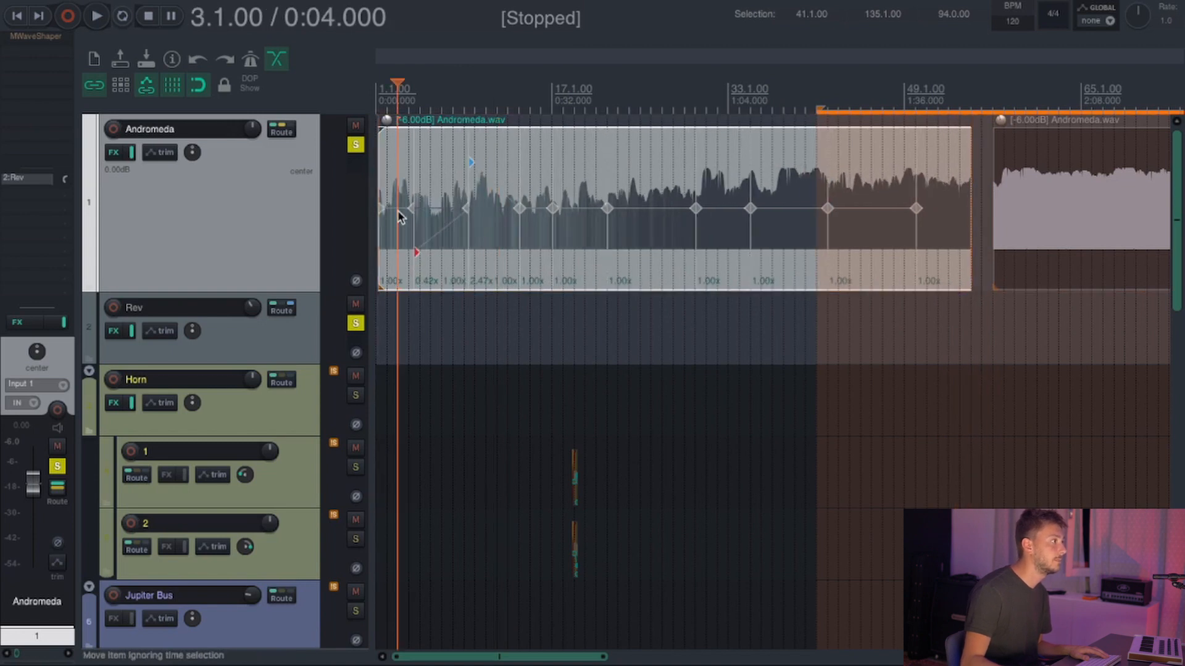
scroll(400, 216, up, 6)
click(444, 205)
drag(538, 210, 443, 227)
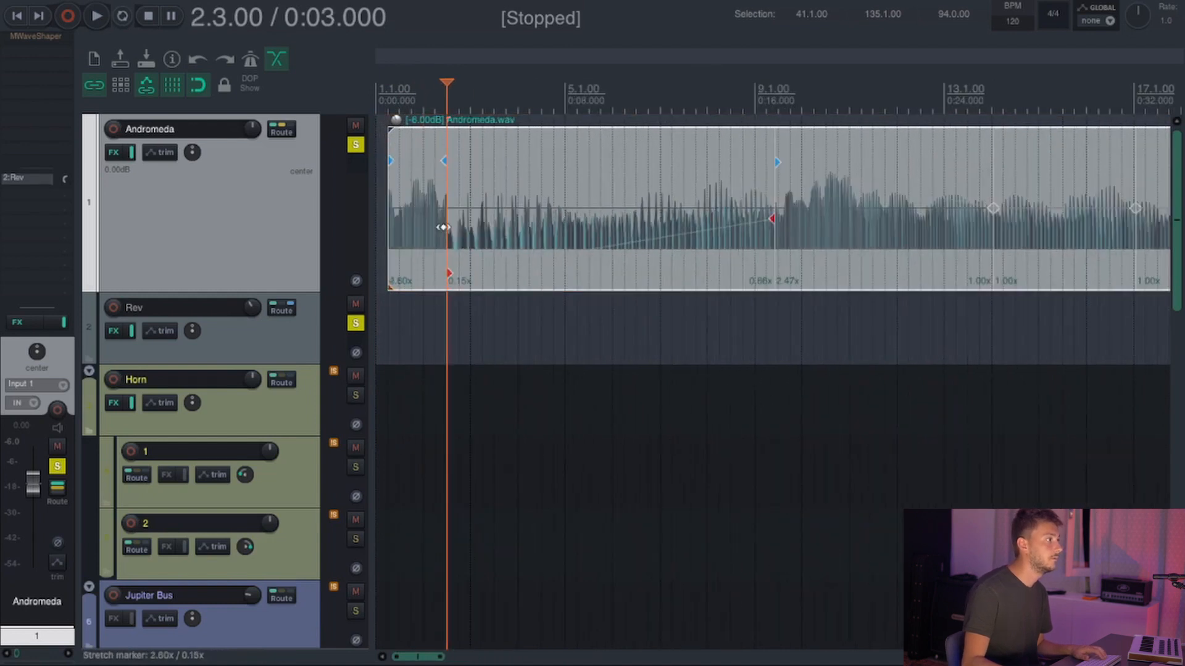
Play the warped opening and move the next stretch marker back to just before bar 5, with 0.77x following it.
click(392, 130)
key(space)
scroll(494, 168, down, 2)
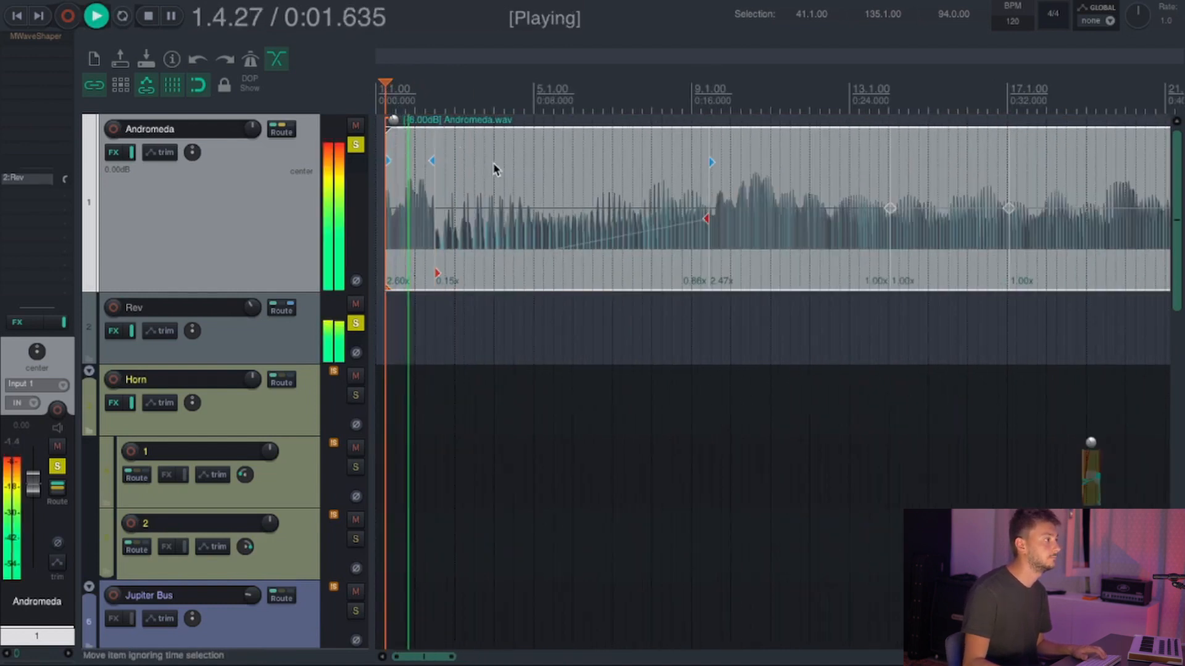
scroll(499, 173, down, 3)
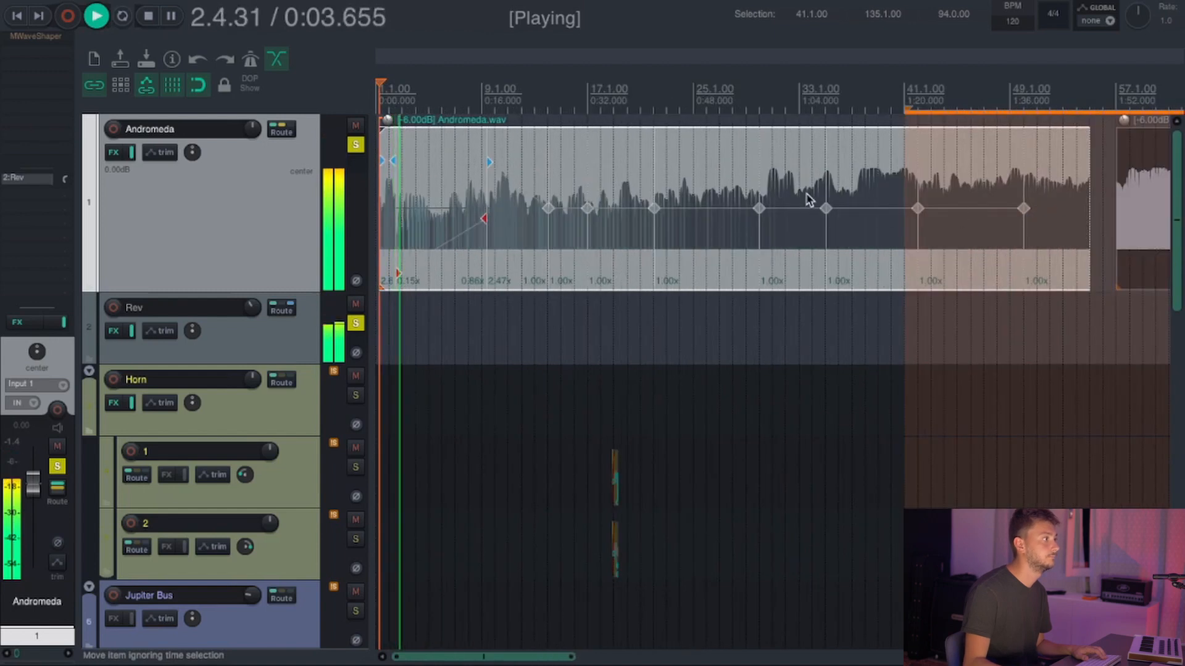
click(455, 98)
mouse_move(487, 217)
mouse_down()
mouse_move(476, 203)
mouse_move(431, 206)
mouse_up()
key(space)
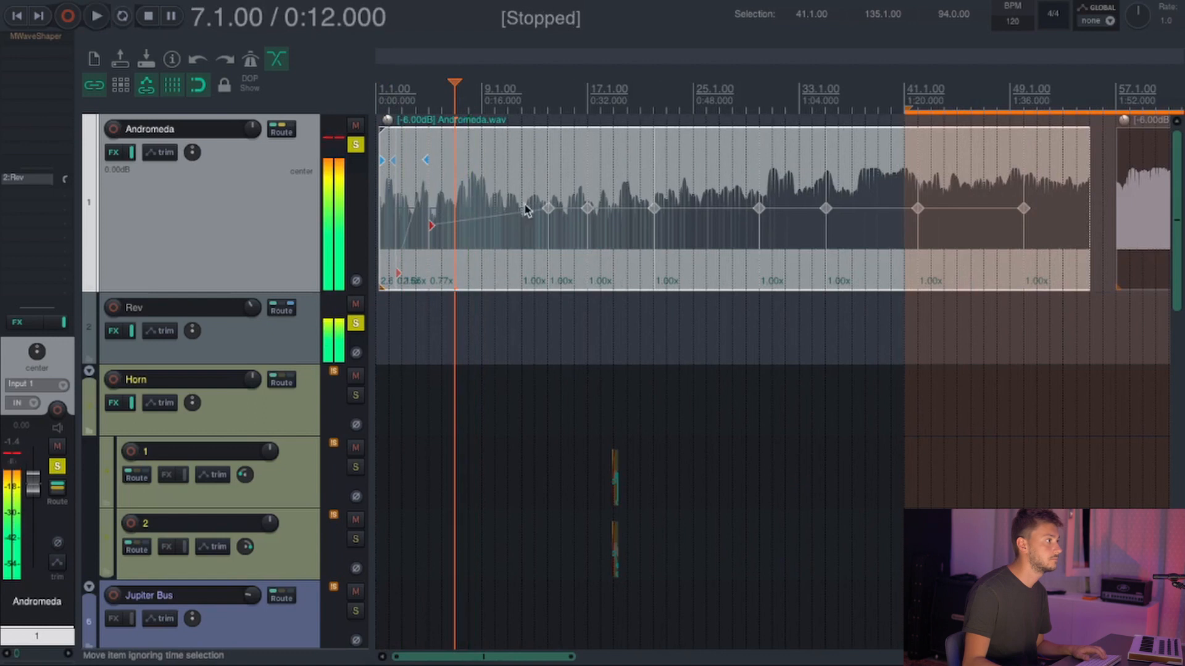
Time-compress the first Andromeda piece to end at 21.1.00 at rate 2.724 and audition its opening.
drag(1089, 239, 641, 240)
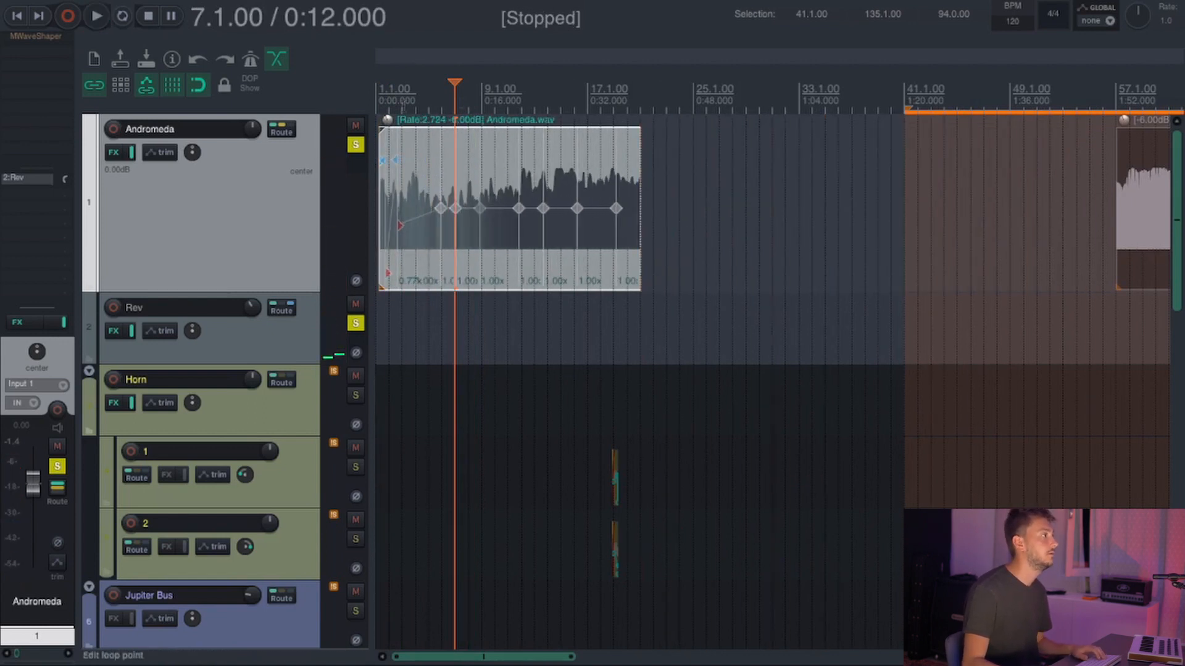
click(404, 103)
scroll(404, 103, up, 1)
key(space)
key(space)
scroll(473, 103, up, 3)
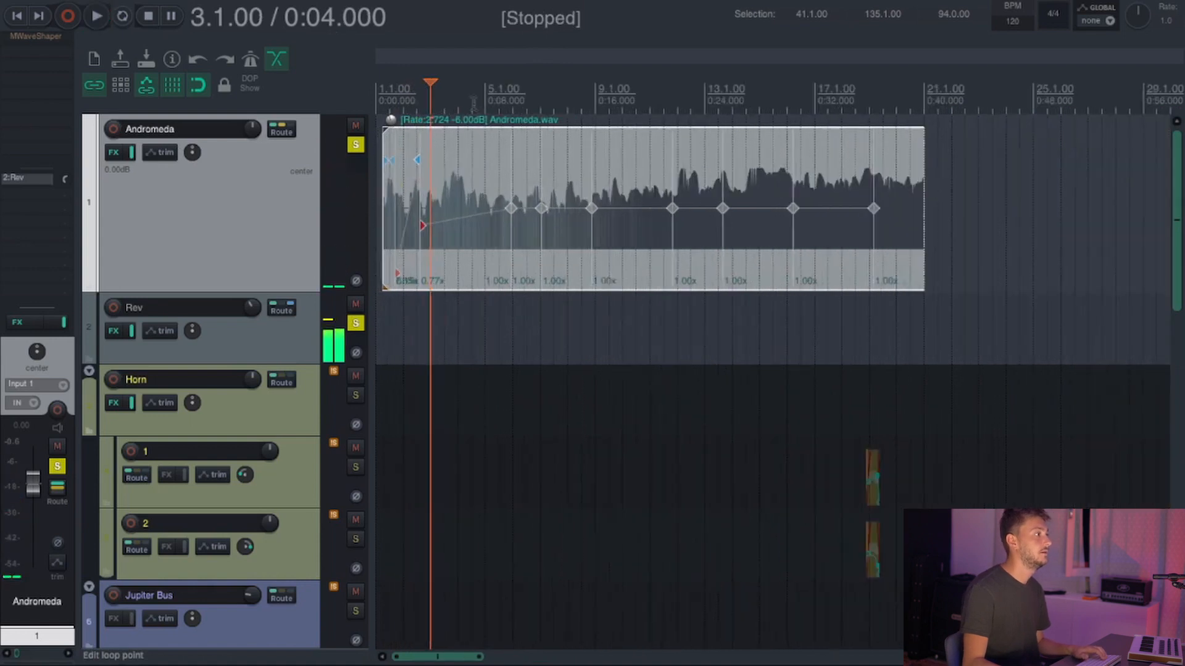
scroll(473, 104, up, 1)
click(417, 103)
key(space)
scroll(656, 50, up, 6)
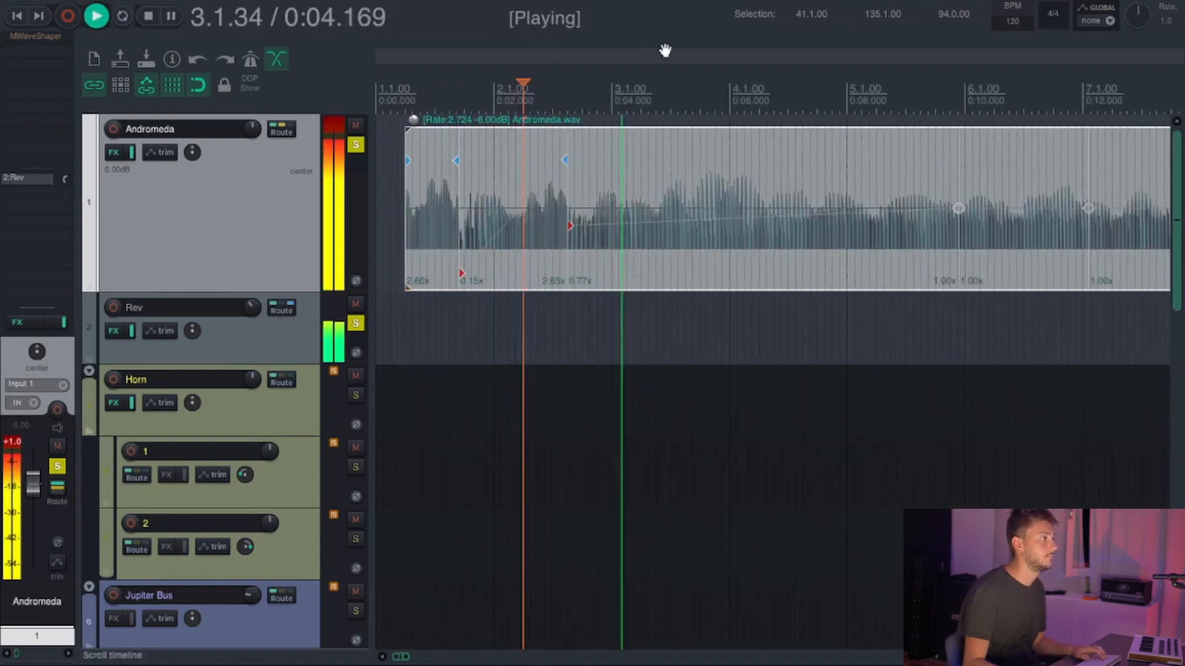
scroll(665, 50, down, 4)
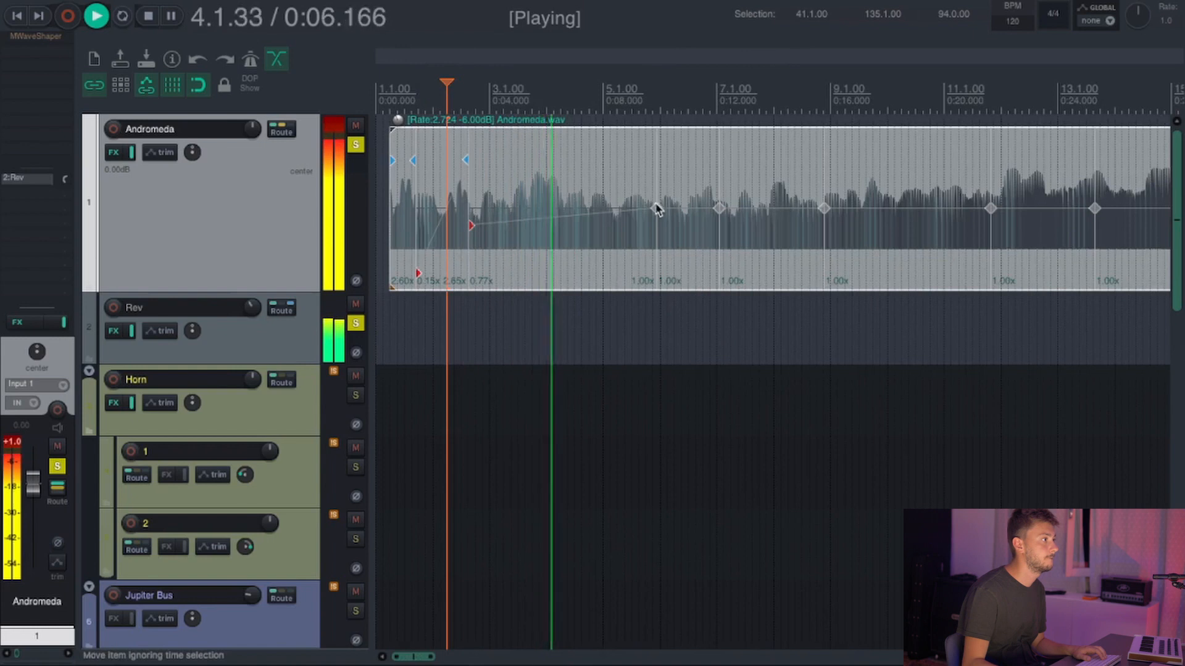
Pull the fourth stretch marker back to about bar 4, extend the 0.24x section after it to nearly bar 9, and play from 5.1.00.
drag(657, 209, 551, 109)
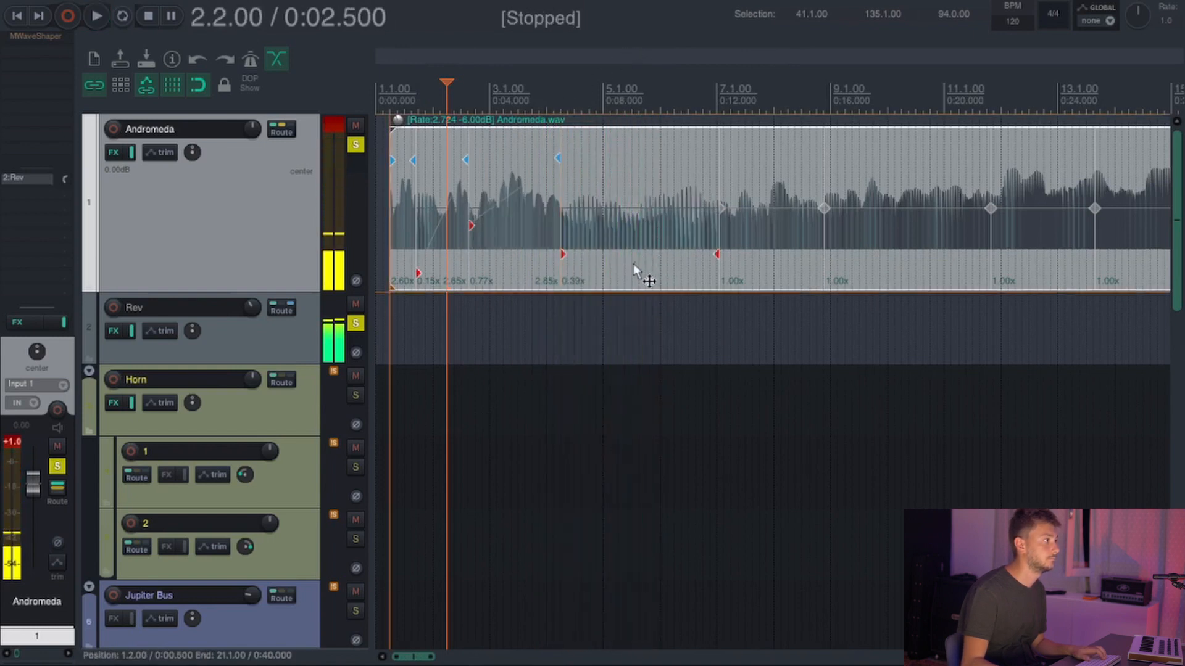
mouse_move(715, 255)
mouse_down()
mouse_move(639, 253)
mouse_move(772, 235)
mouse_move(813, 211)
mouse_up()
click(616, 92)
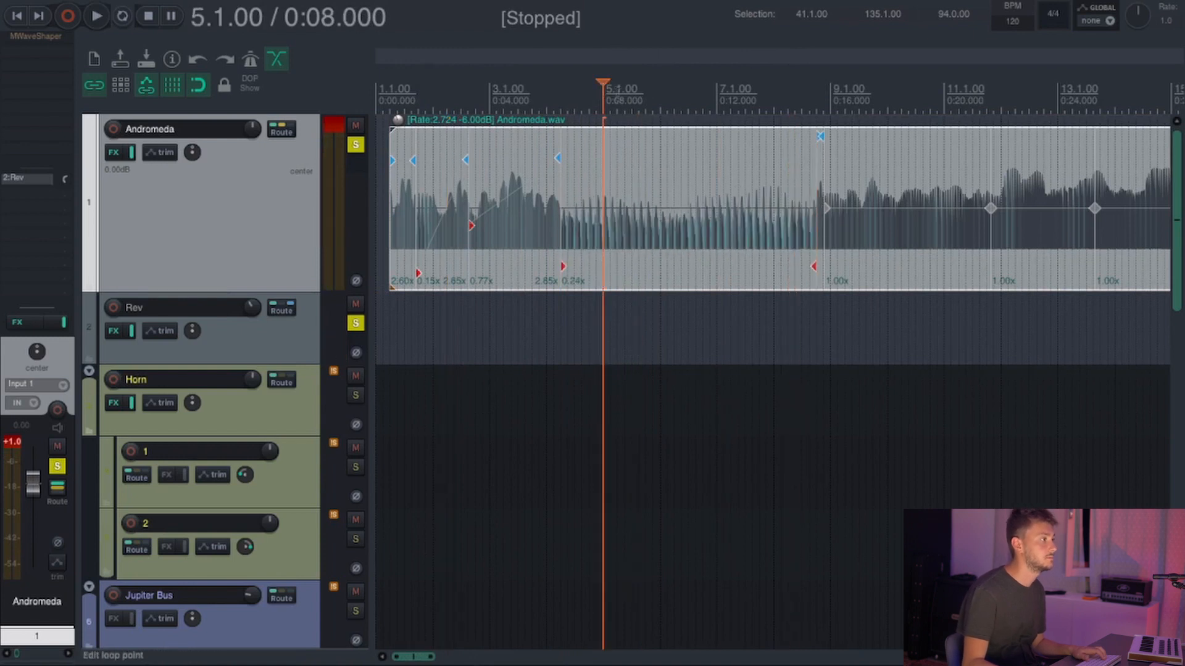
key(space)
scroll(686, 173, down, 2)
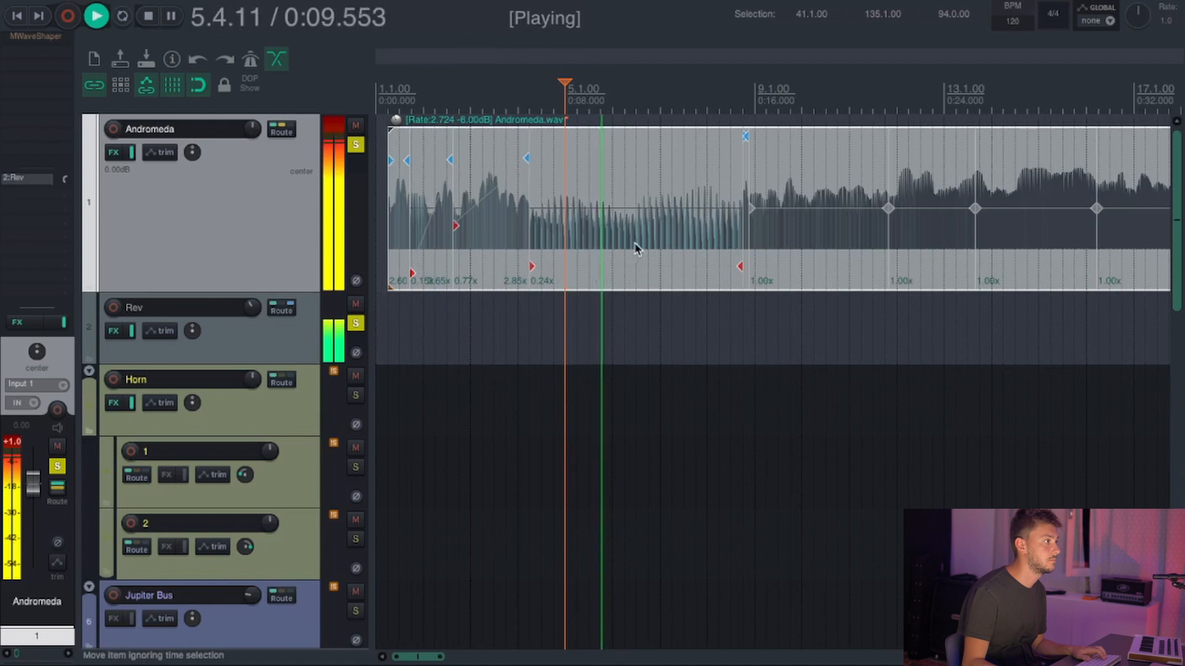
During playback, move the marker near bar 9 back to about bar 5 and slow a following section down to 0.18x near bar 11.
mouse_move(738, 265)
mouse_down()
mouse_move(613, 260)
mouse_move(675, 260)
mouse_move(642, 41)
mouse_up()
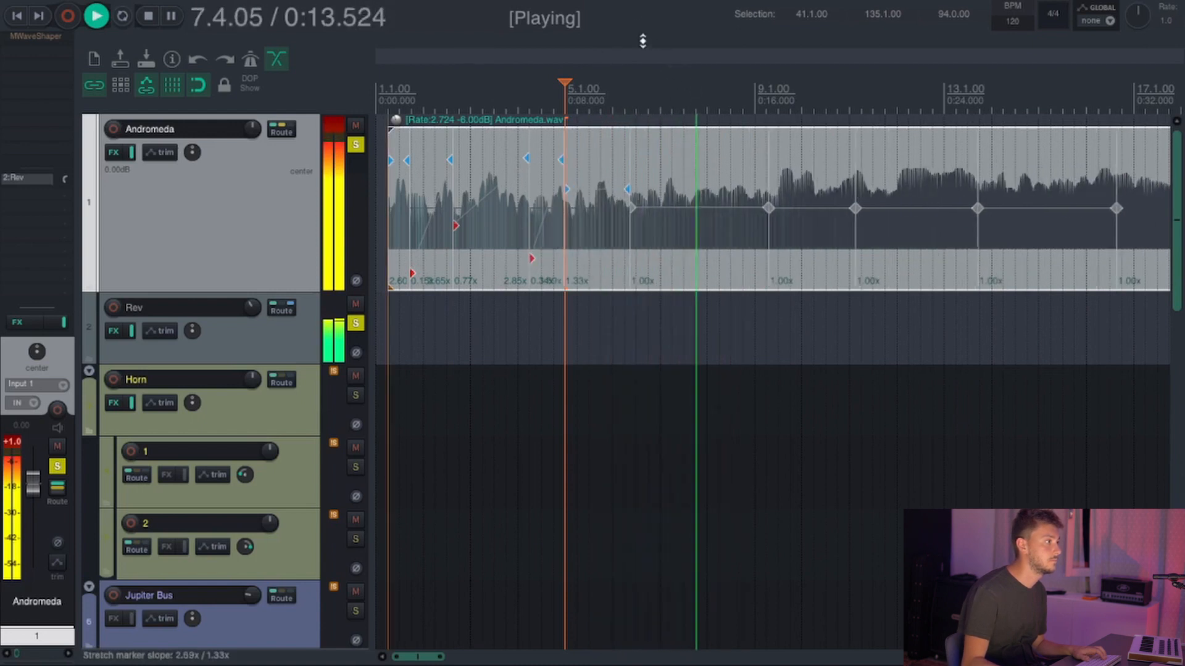
mouse_move(765, 210)
mouse_down()
mouse_move(754, 299)
mouse_move(769, 222)
mouse_move(696, 348)
mouse_up()
scroll(745, 291, down, 5)
scroll(779, 236, up, 2)
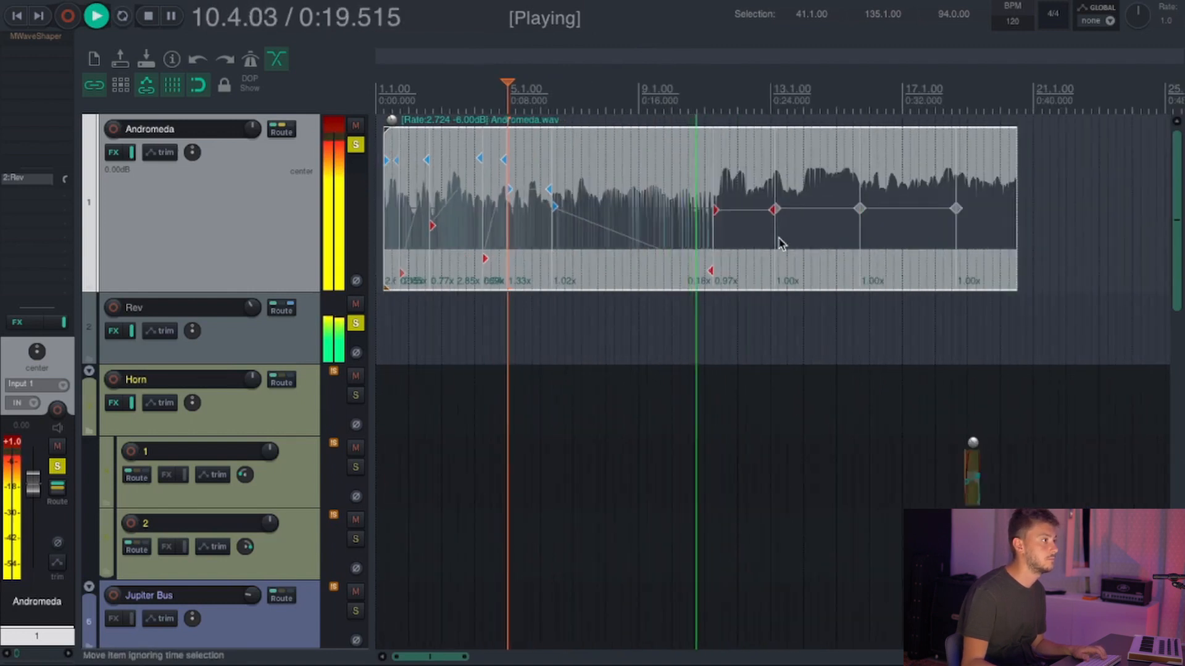
Stop playback and show the take pitch envelope on the Andromeda item.
scroll(779, 237, up, 2)
key(space)
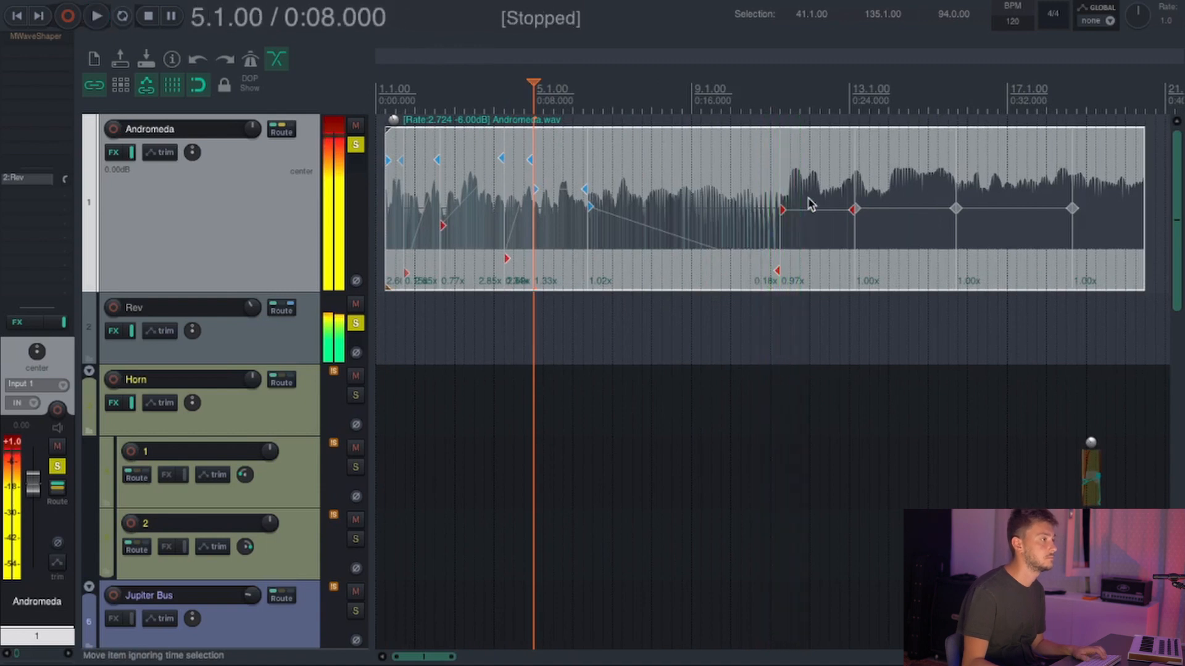
right_click(807, 201)
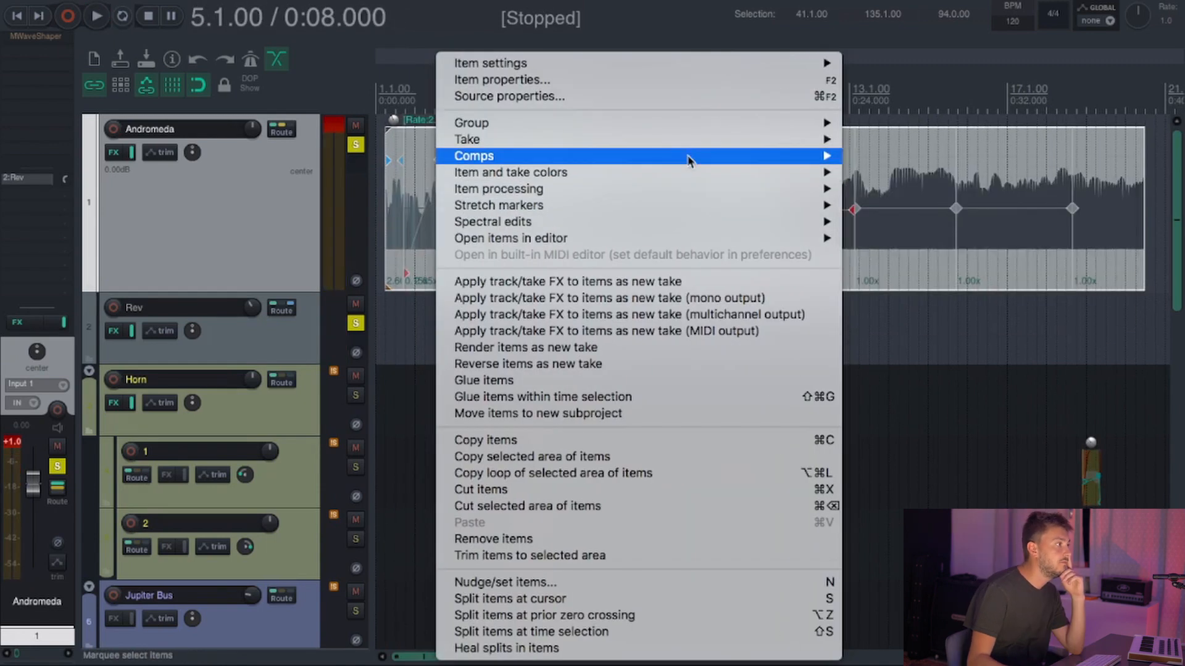
mouse_move(684, 155)
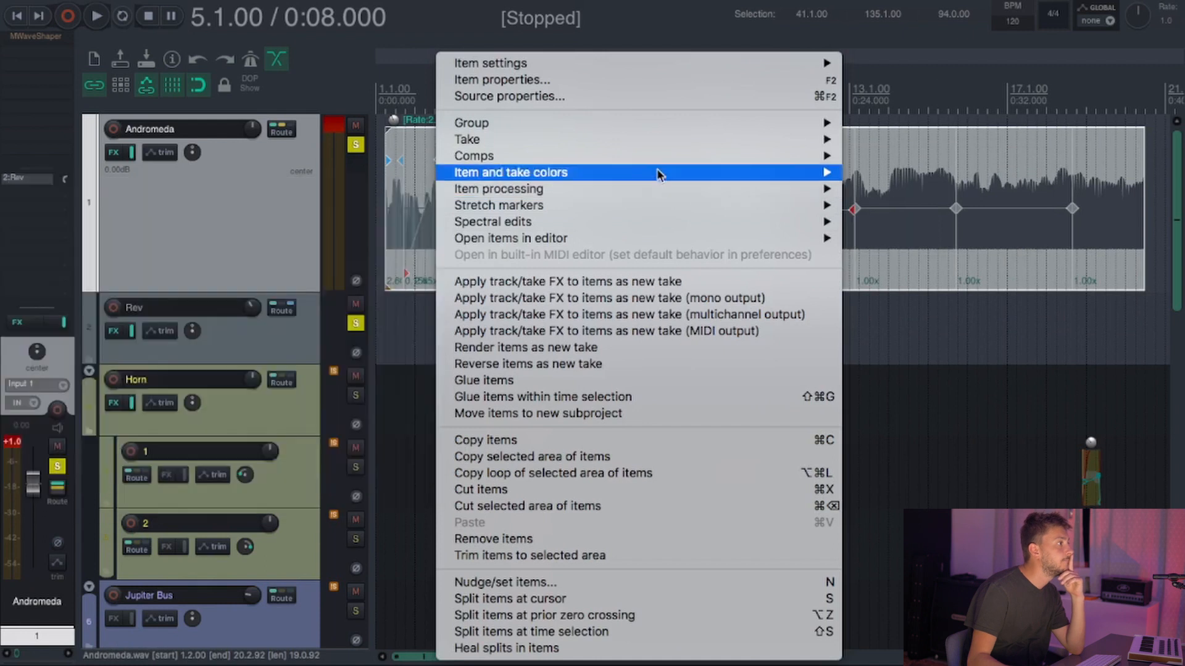
mouse_move(650, 142)
click(900, 357)
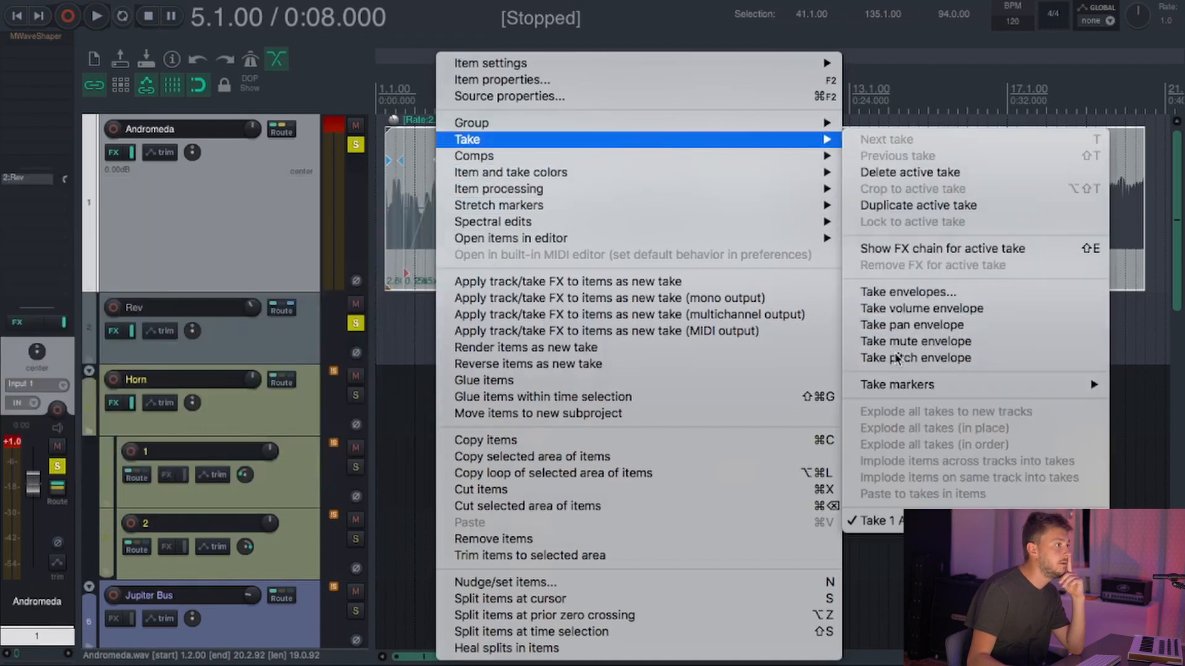
Try a freehand pitch curve over Andromeda's first four bars, undo it, and open the pitch envelope's default options.
click(415, 209)
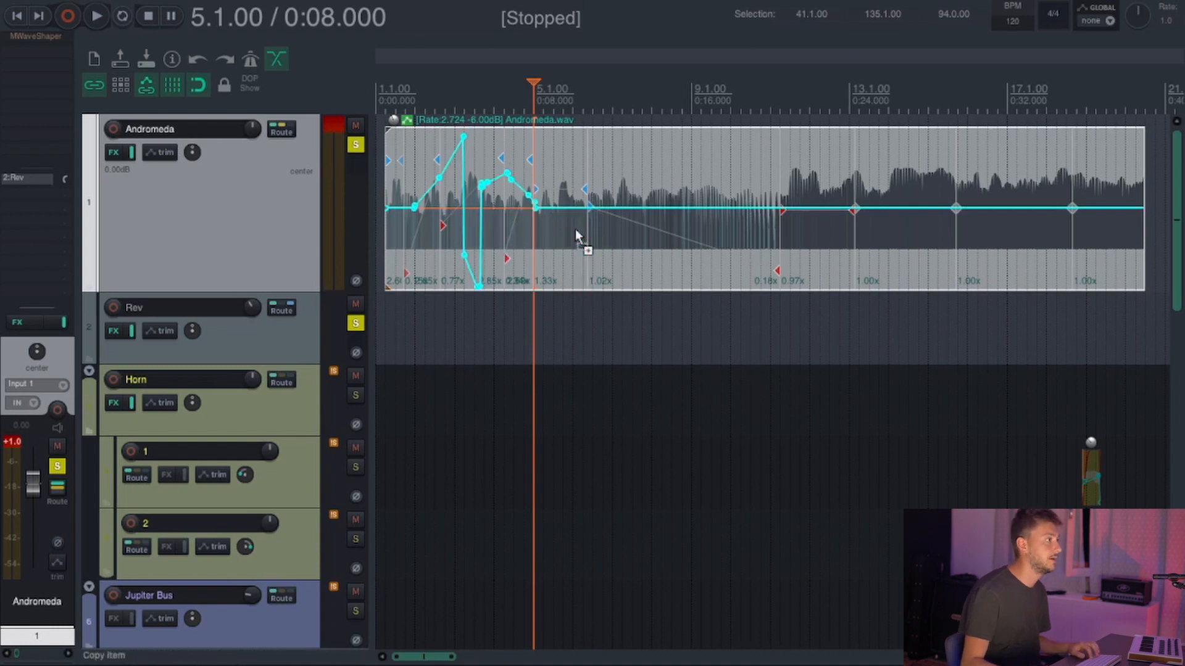
right_click(560, 206)
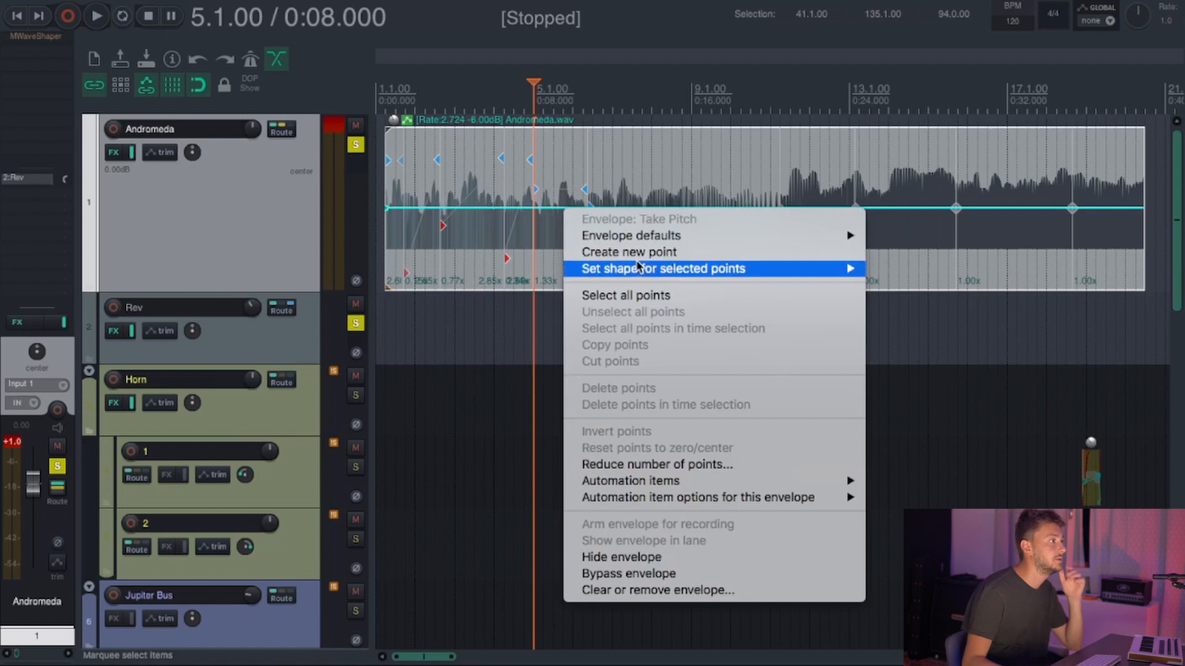
mouse_move(644, 271)
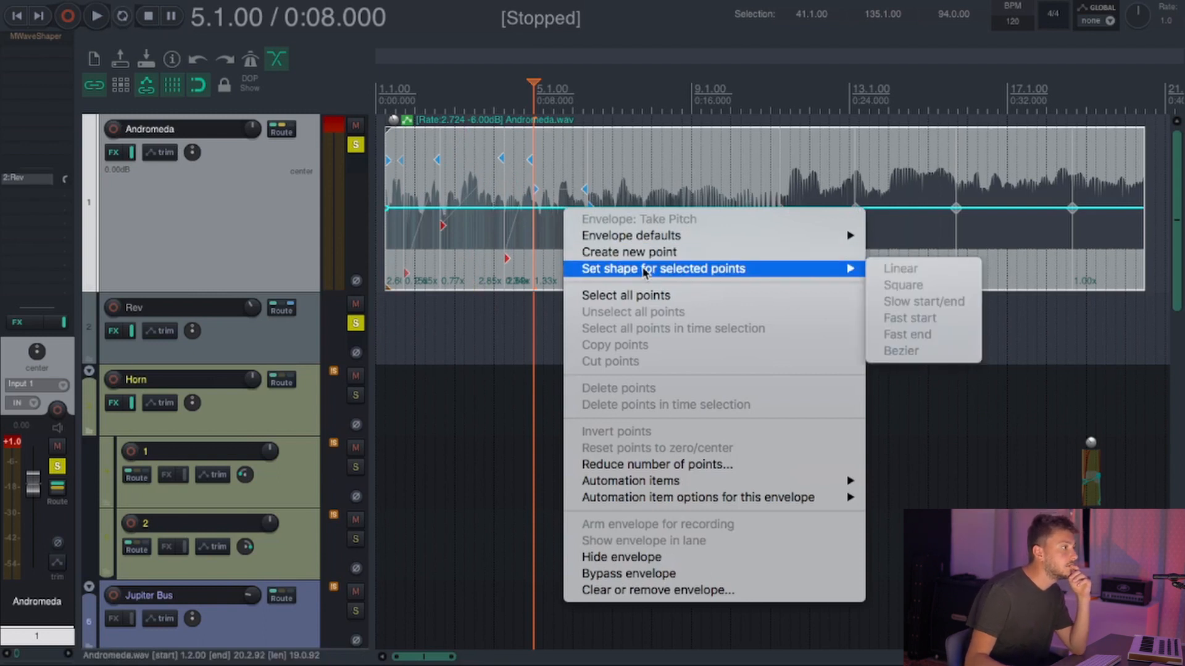
mouse_move(639, 241)
click(954, 307)
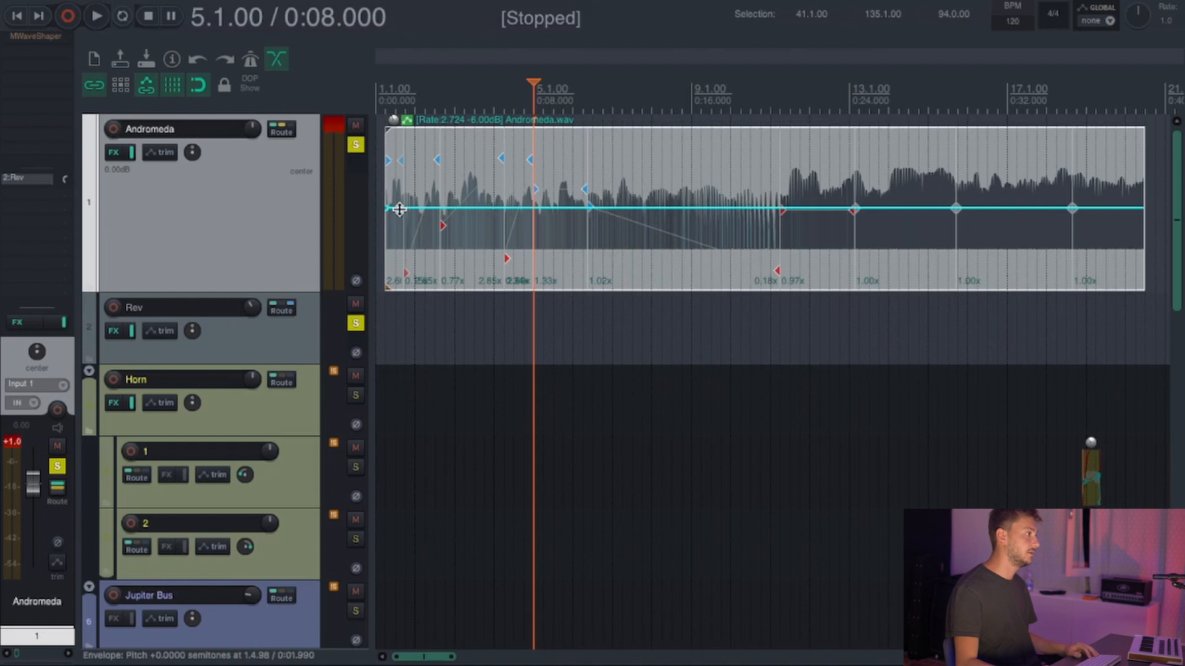
Draw freehand pitch sweeps and jagged pitch jumps on the Andromeda take envelope from bar 1 to about bar 18.
drag(400, 209, 406, 201)
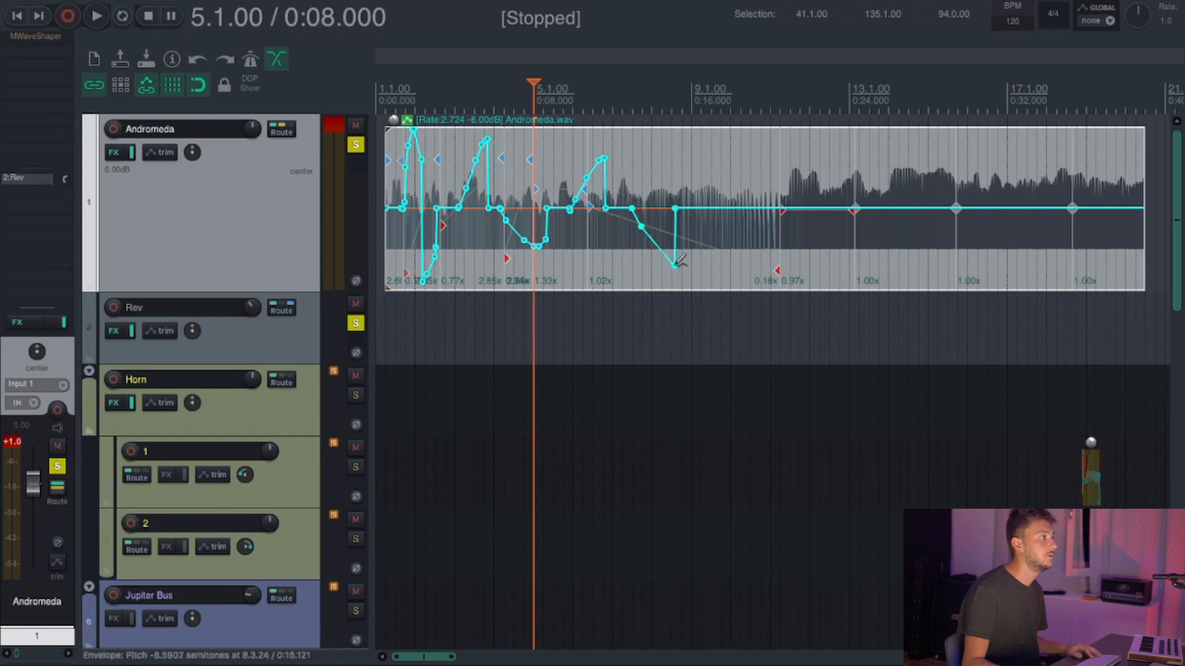
ctrl+click(824, 208)
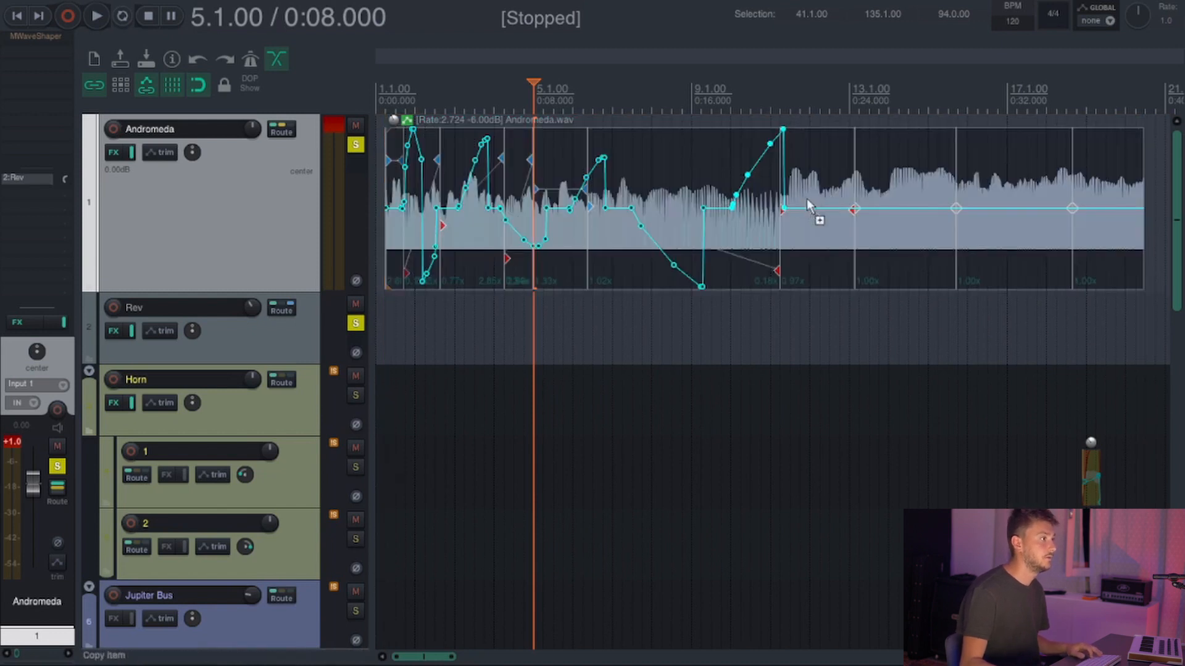
drag(815, 207, 856, 244)
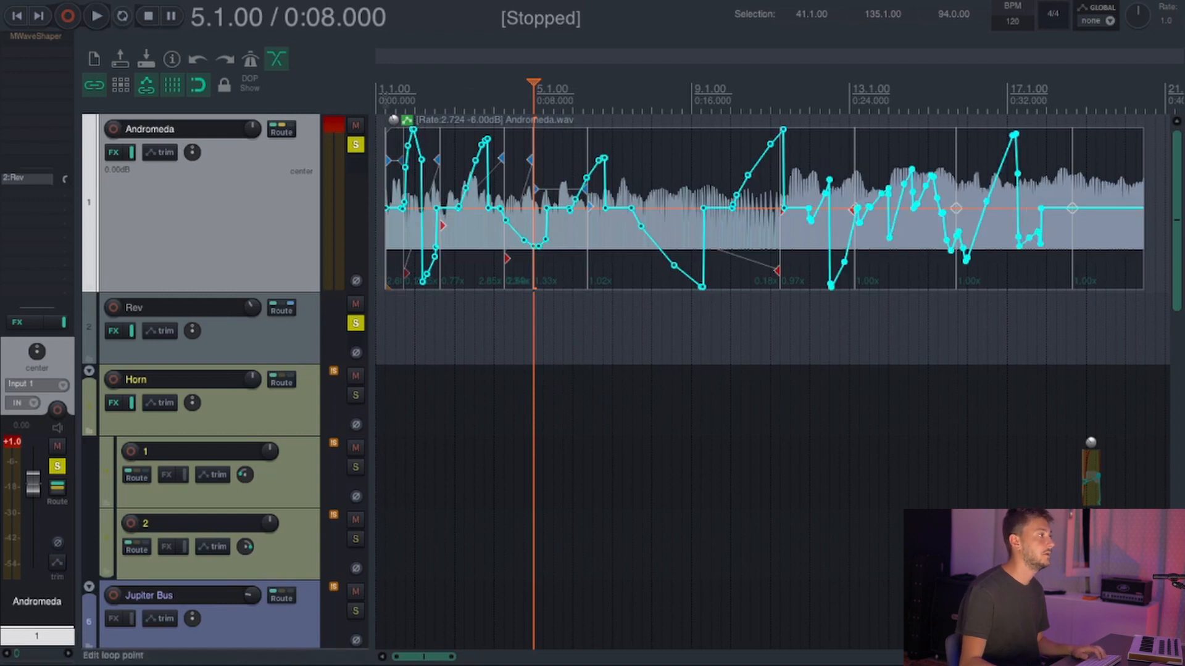
Play the Andromeda item from the project start to audition its pitch envelope.
key(Home)
key(space)
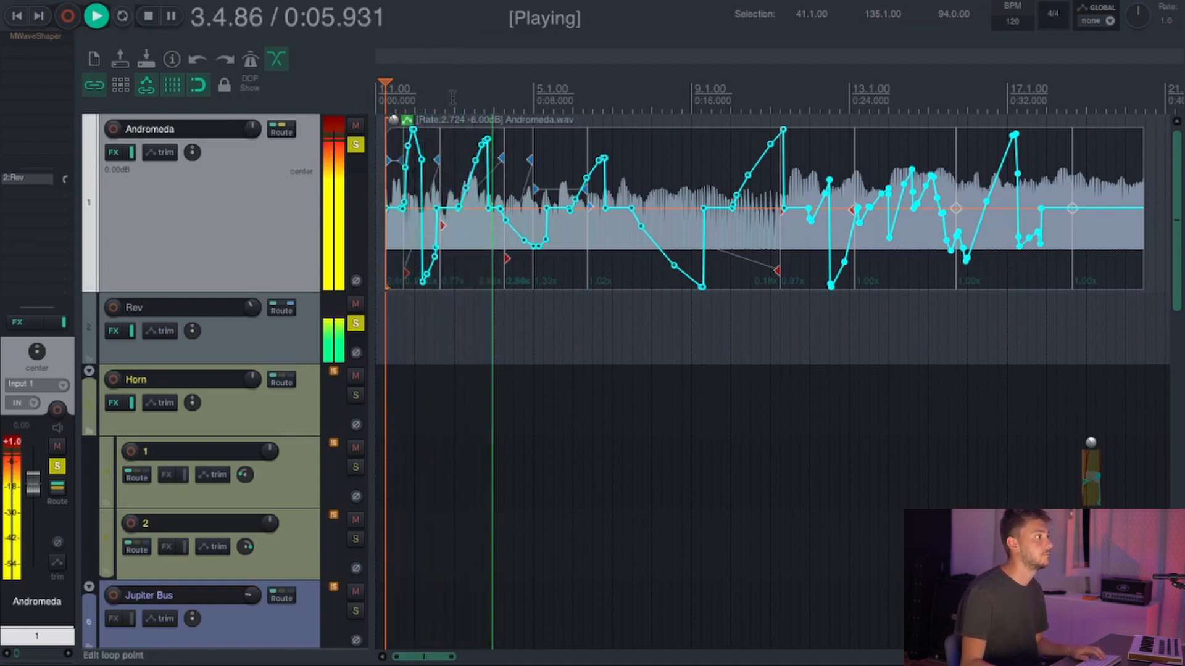
scroll(452, 98, up, 3)
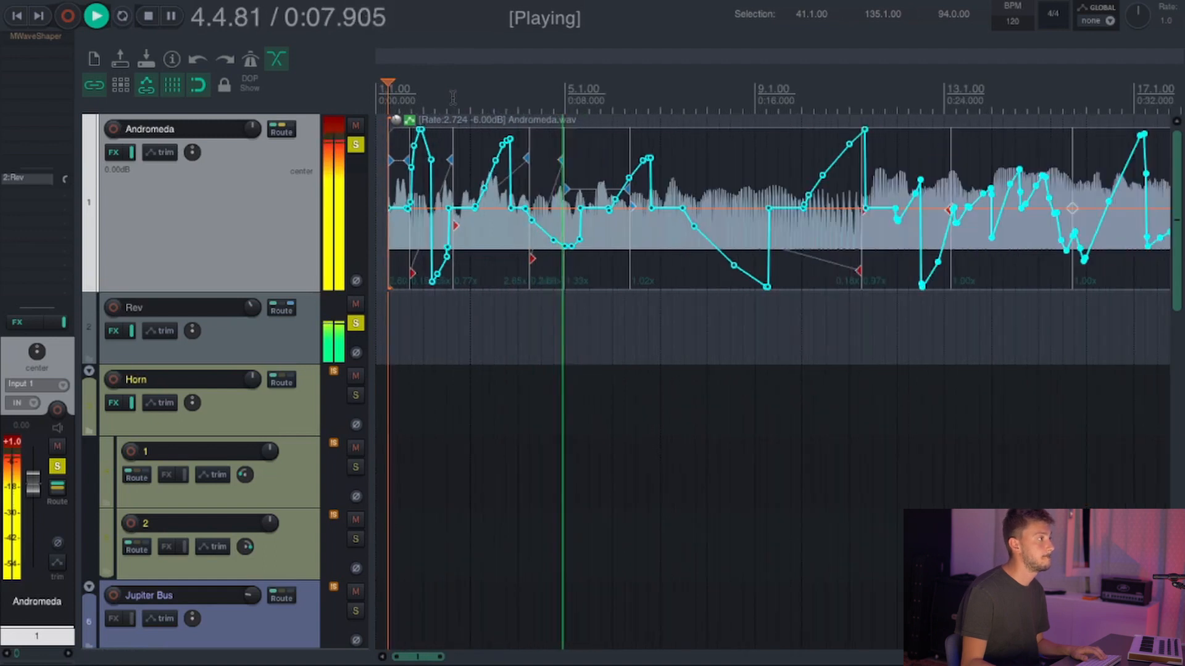
scroll(453, 97, down, 2)
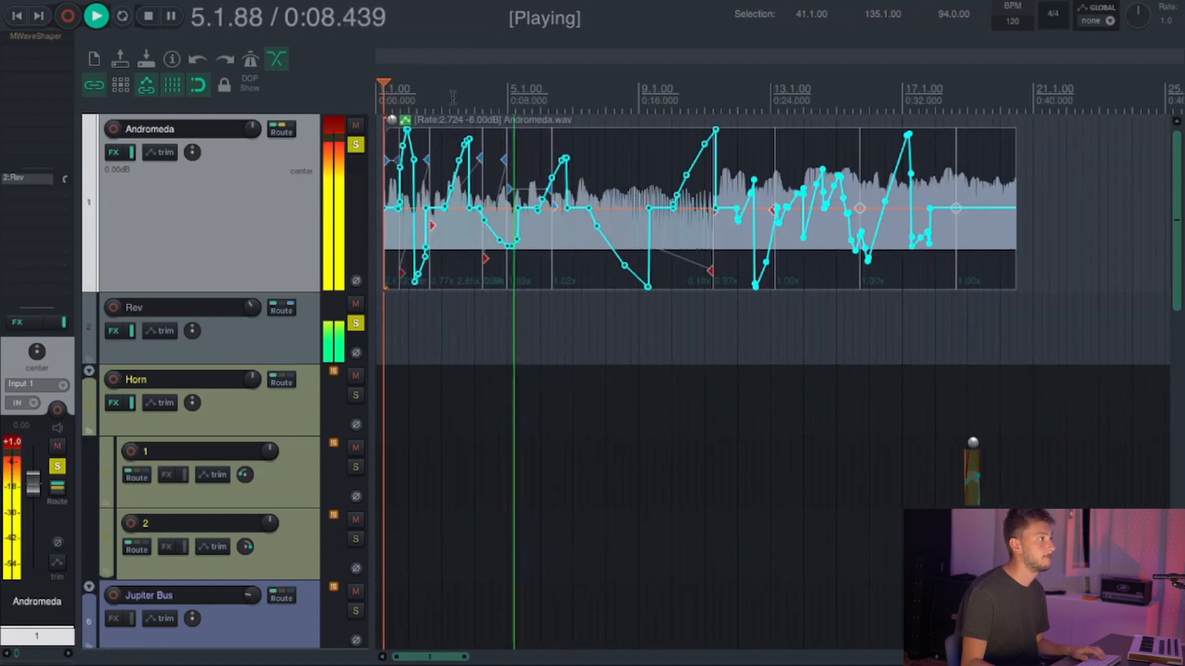
click(336, 128)
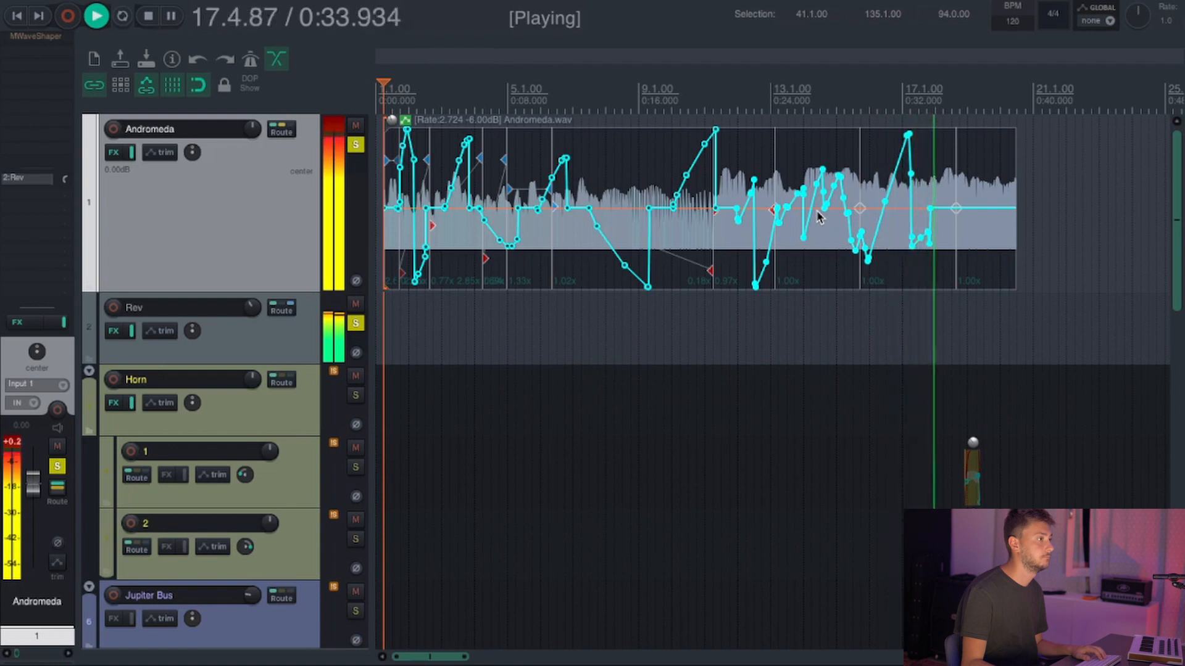
Extend the freehand pitch curve to the end of the Andromeda item and audition it from 19.2.00.
mouse_move(955, 208)
mouse_down()
mouse_move(960, 229)
mouse_move(960, 197)
mouse_move(974, 221)
mouse_move(1015, 210)
mouse_up()
click(974, 103)
key(space)
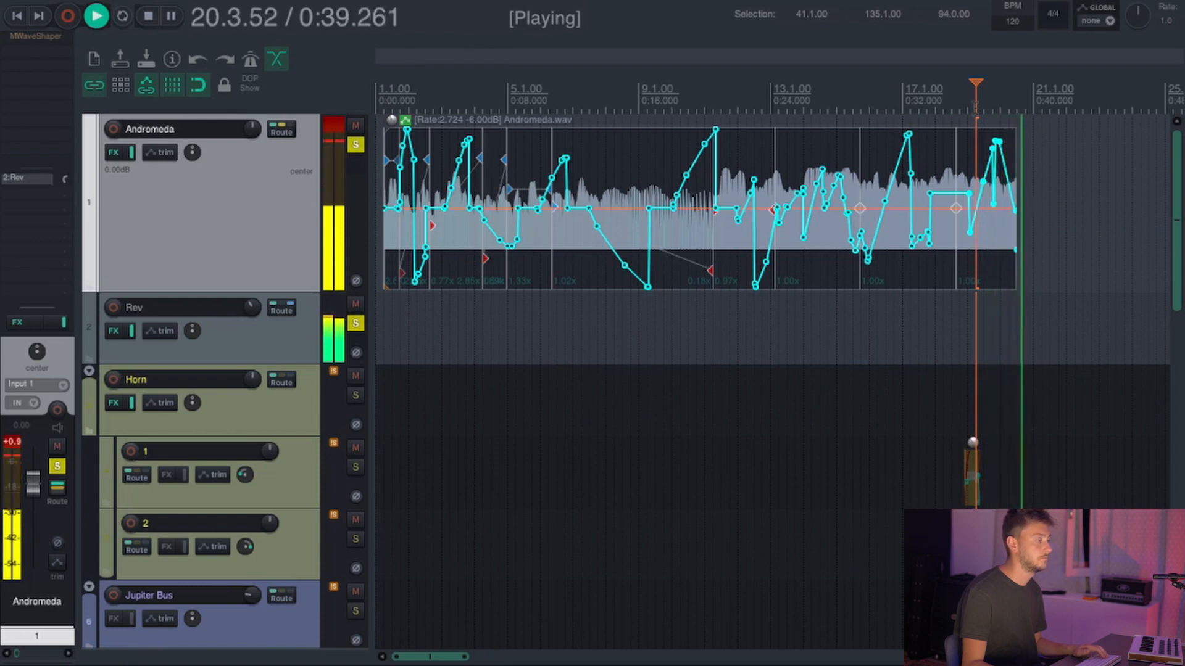
key(space)
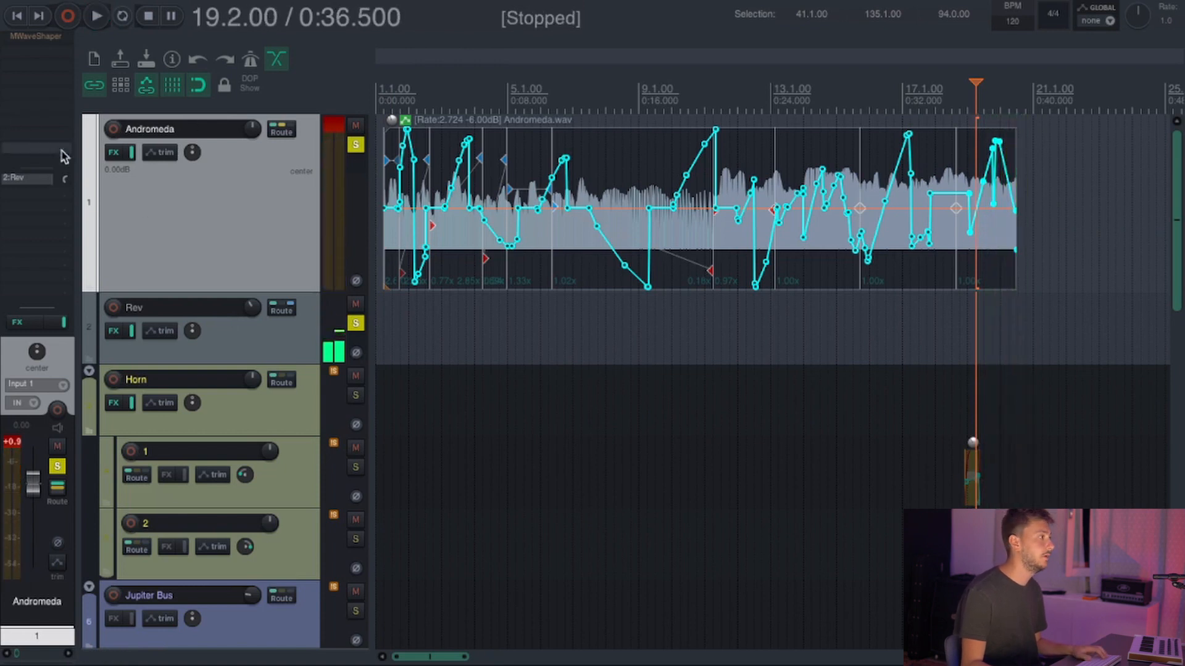
Reduce the height of the Andromeda track.
click(272, 325)
click(248, 262)
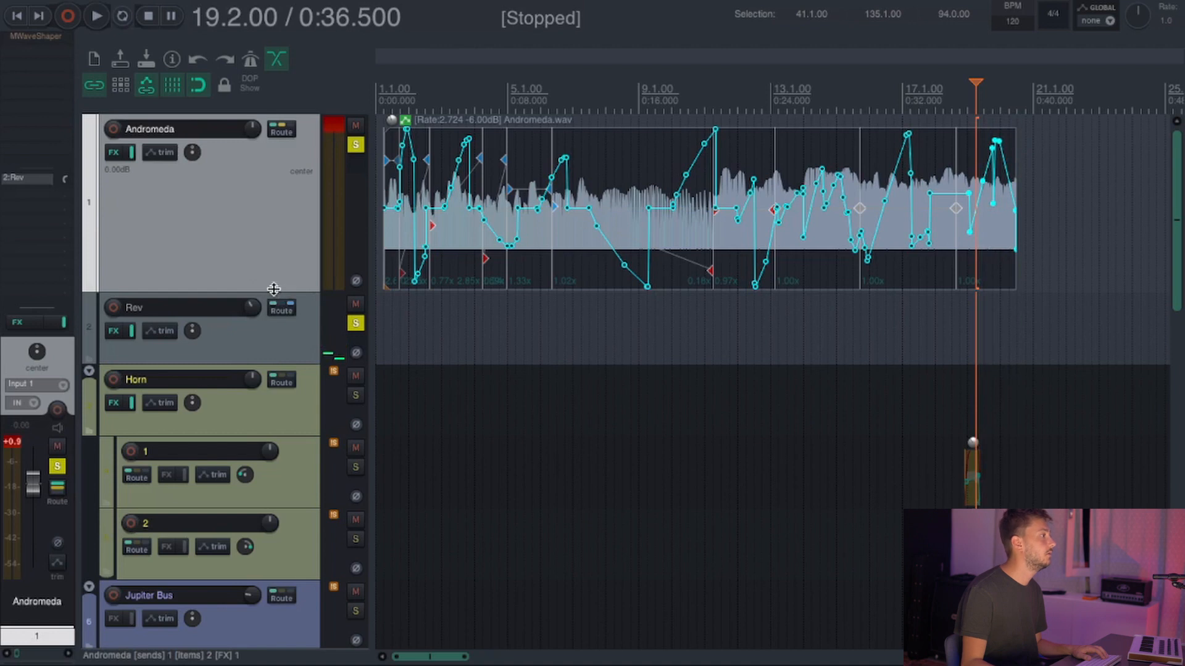
drag(264, 291, 243, 244)
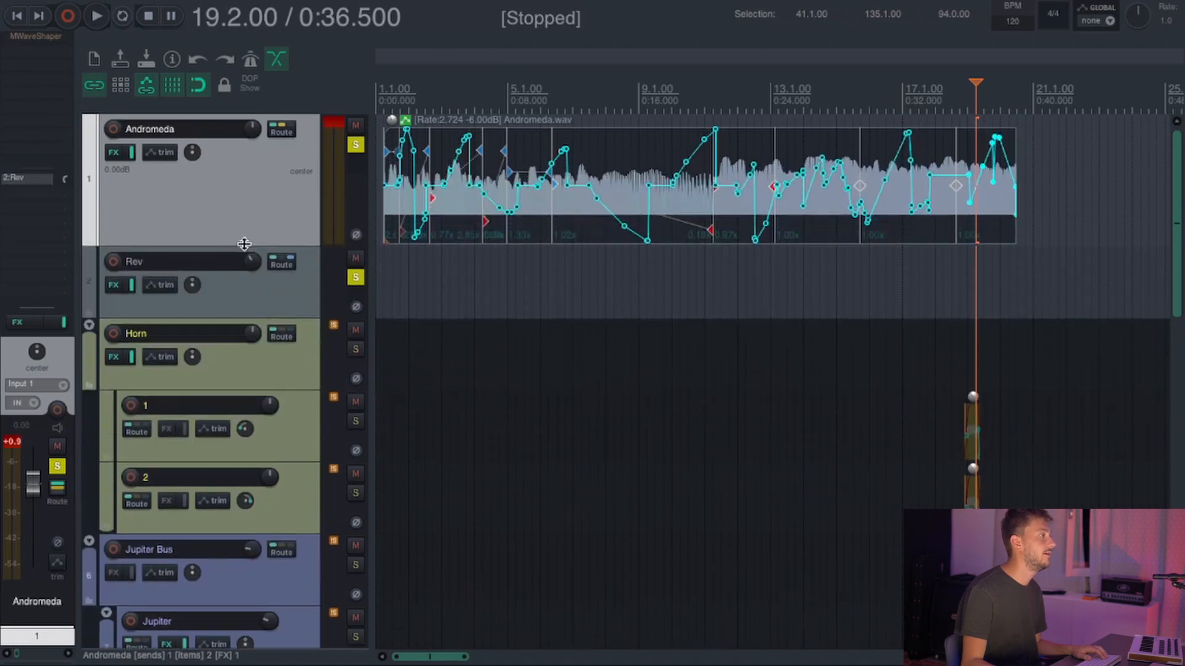
Unsolo the Andromeda and Rev tracks and mute both of them.
click(355, 279)
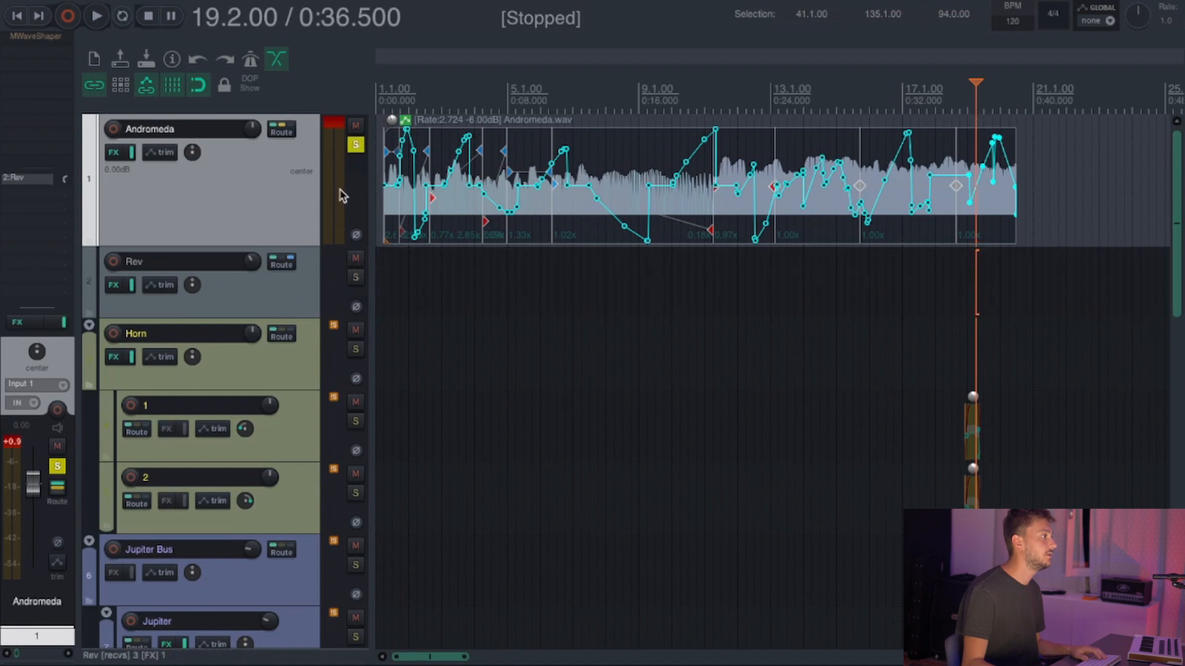
click(354, 148)
click(292, 275)
click(268, 224)
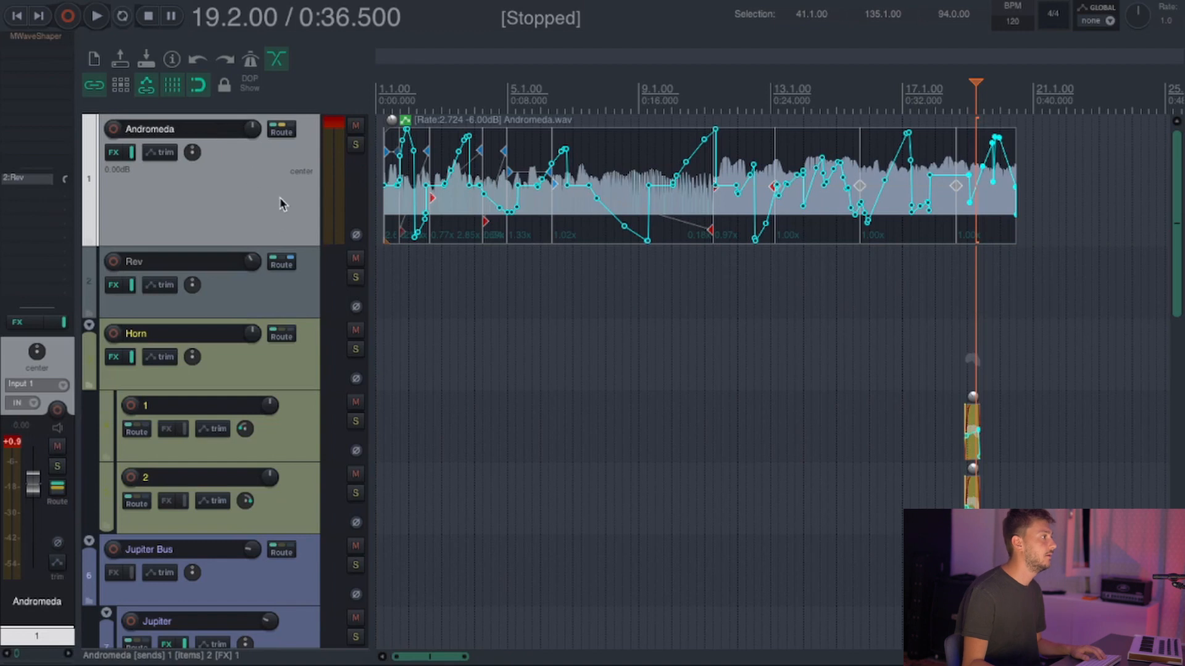
click(355, 127)
click(355, 259)
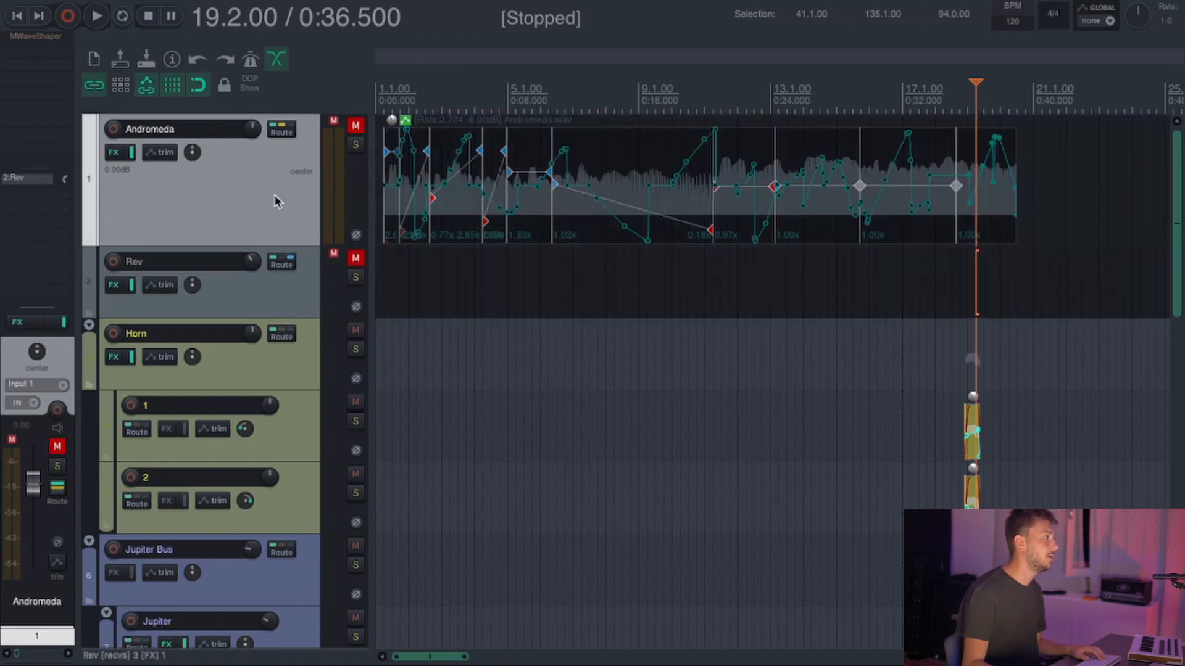
Select the Horn track and place the edit cursor just before its two clips near bar 19.
scroll(326, 256, down, 1)
scroll(205, 231, down, 1)
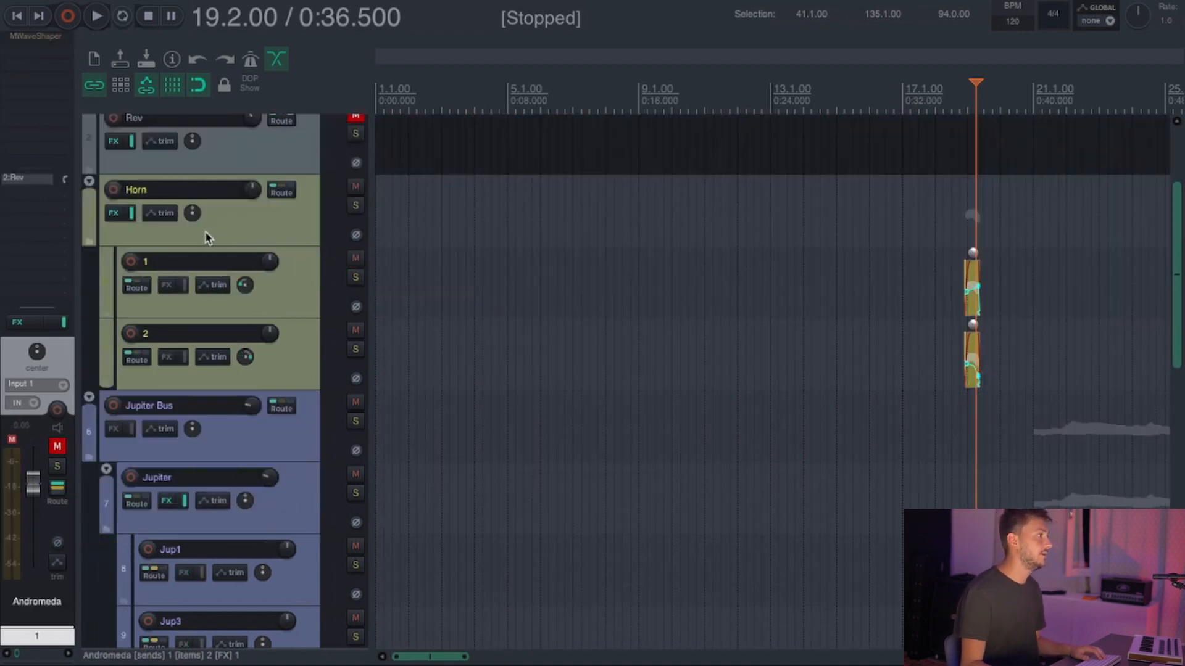
scroll(205, 231, up, 1)
click(278, 280)
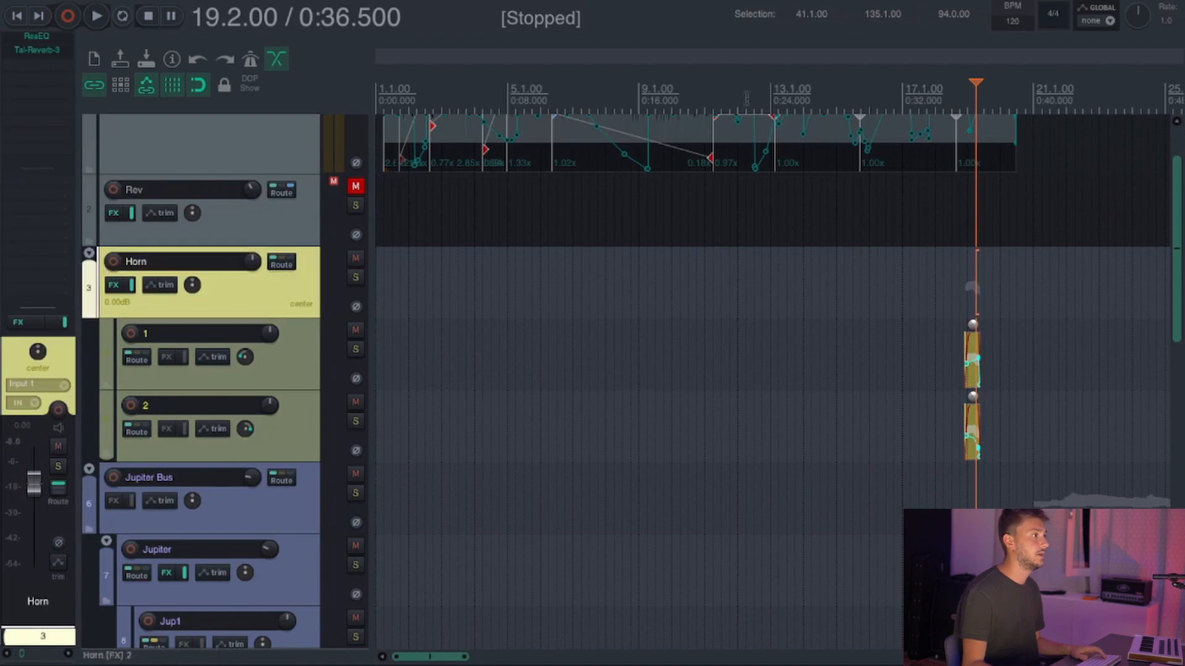
click(952, 99)
scroll(952, 99, up, 10)
scroll(603, 177, down, 2)
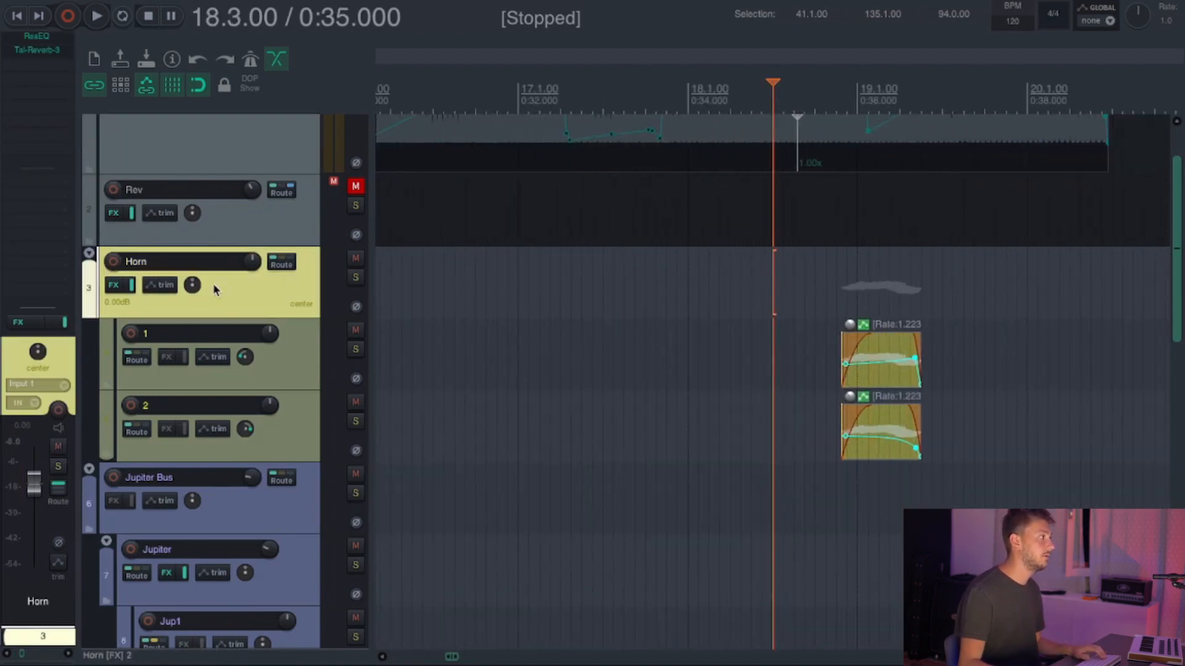
click(828, 90)
scroll(505, 251, down, 2)
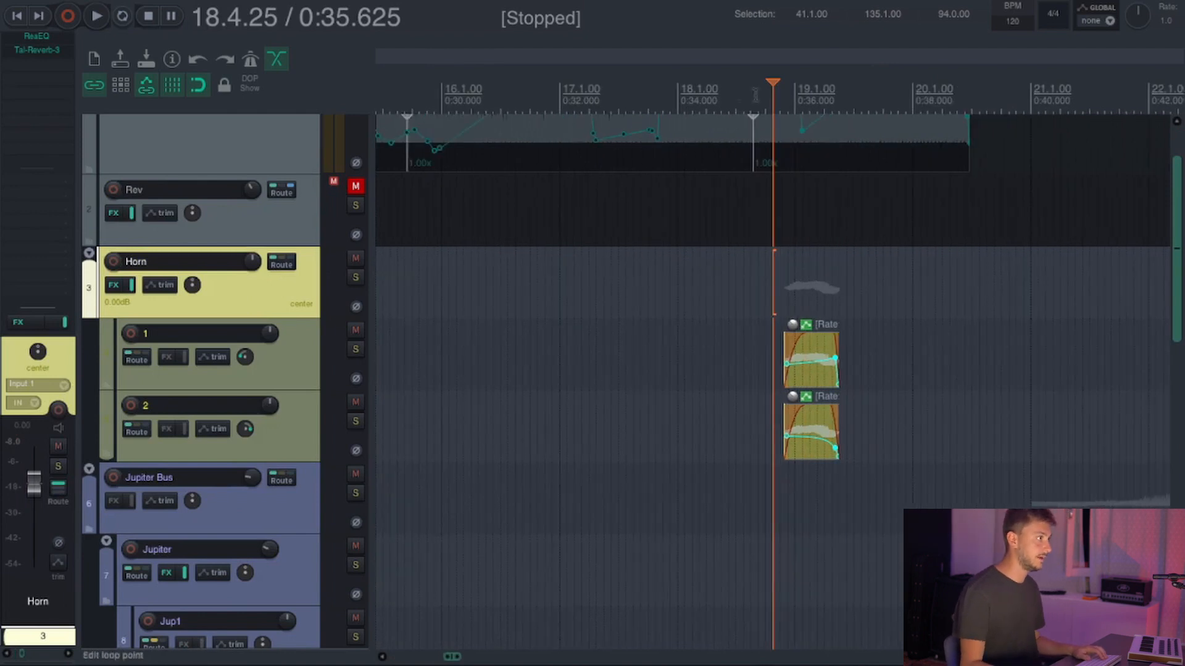
Play the two Horn clips from 18.4.00, then replay them and stop.
key(space)
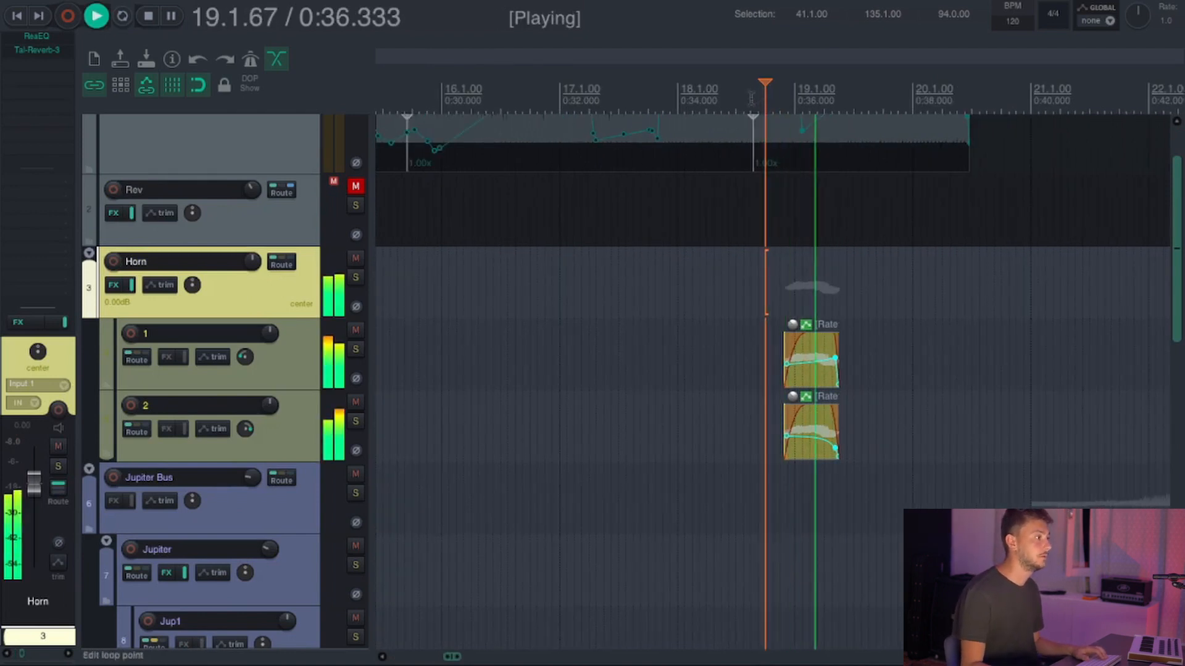
scroll(394, 264, up, 1)
key(space)
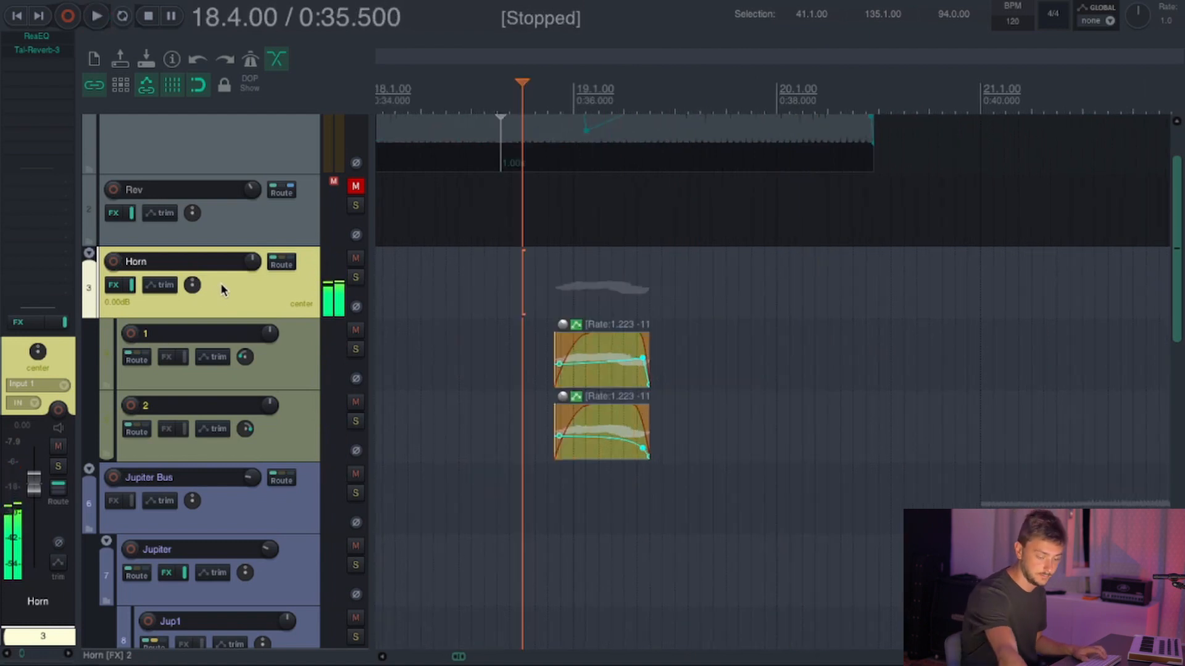
key(space)
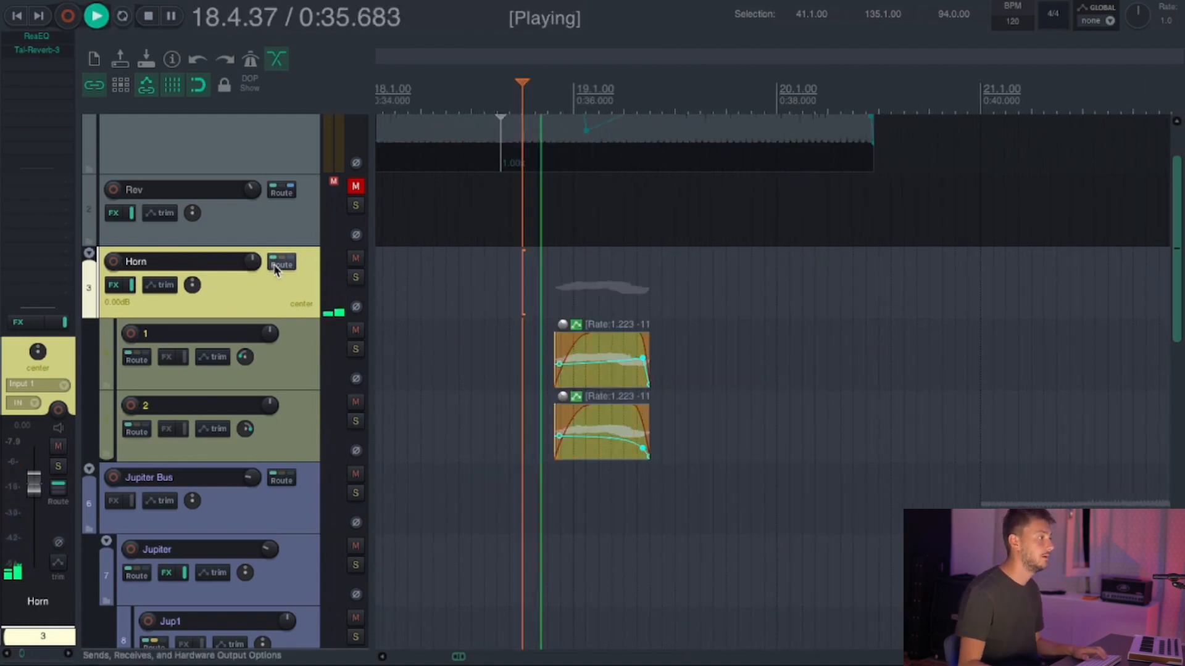
scroll(274, 265, down, 6)
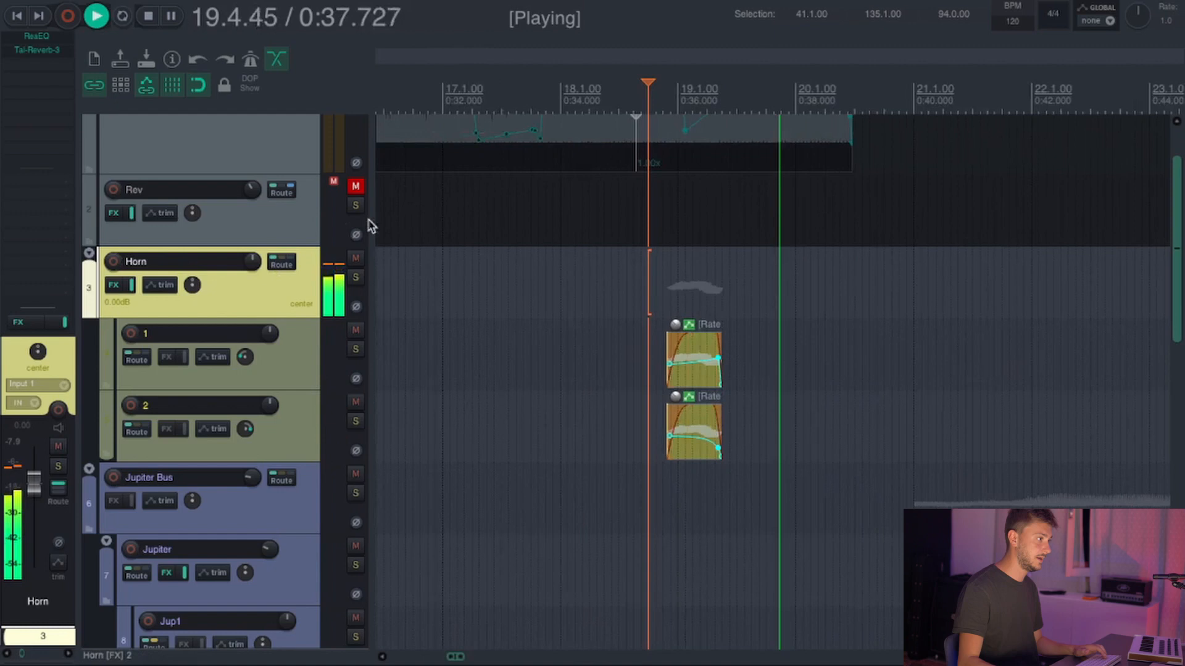
key(space)
Select the Jupiter Bus track and place the edit cursor at 20.4.00, ahead of the Jup3 clip.
click(251, 507)
scroll(275, 386, down, 4)
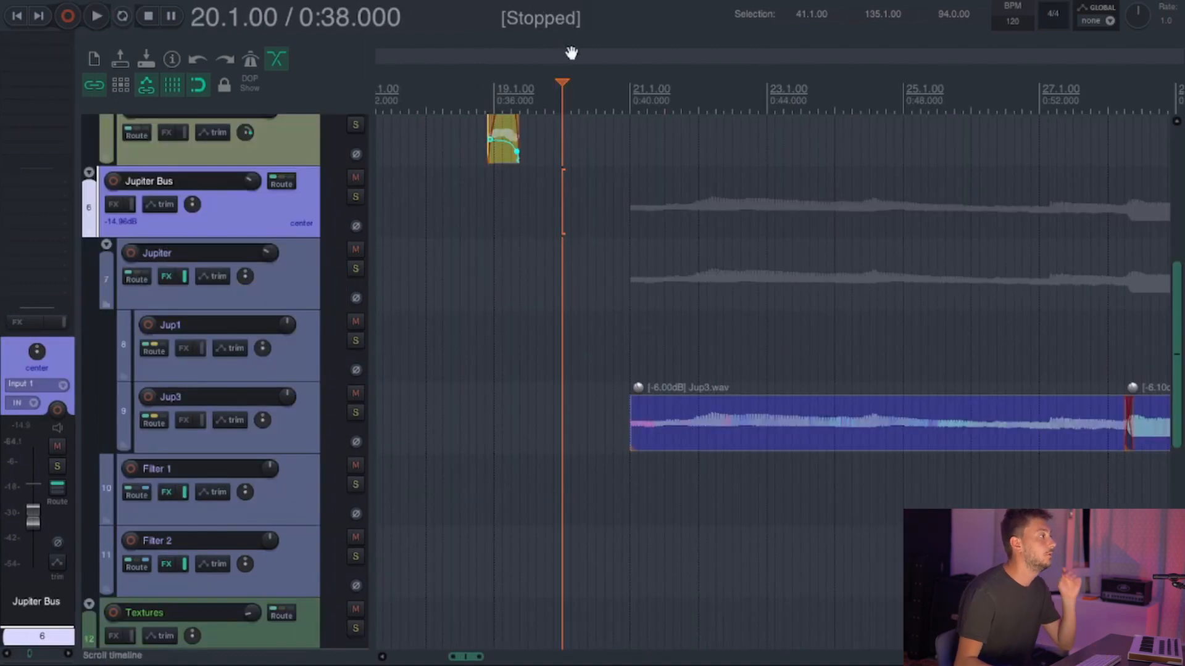
click(588, 93)
click(293, 368)
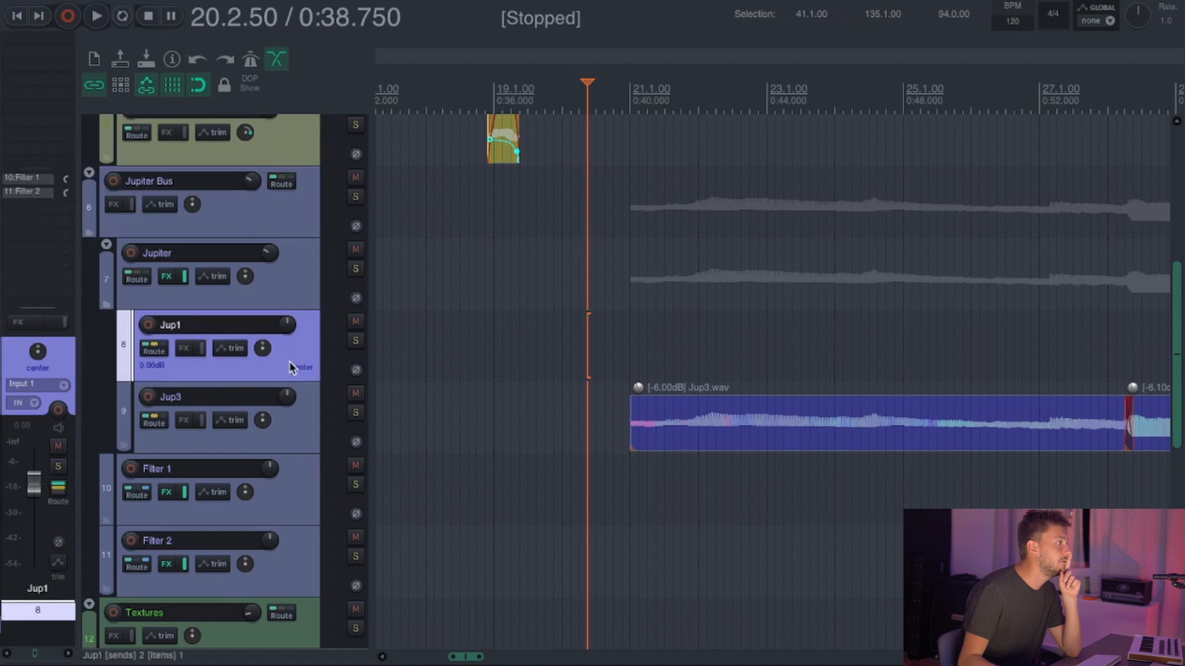
click(275, 228)
drag(608, 106, 596, 103)
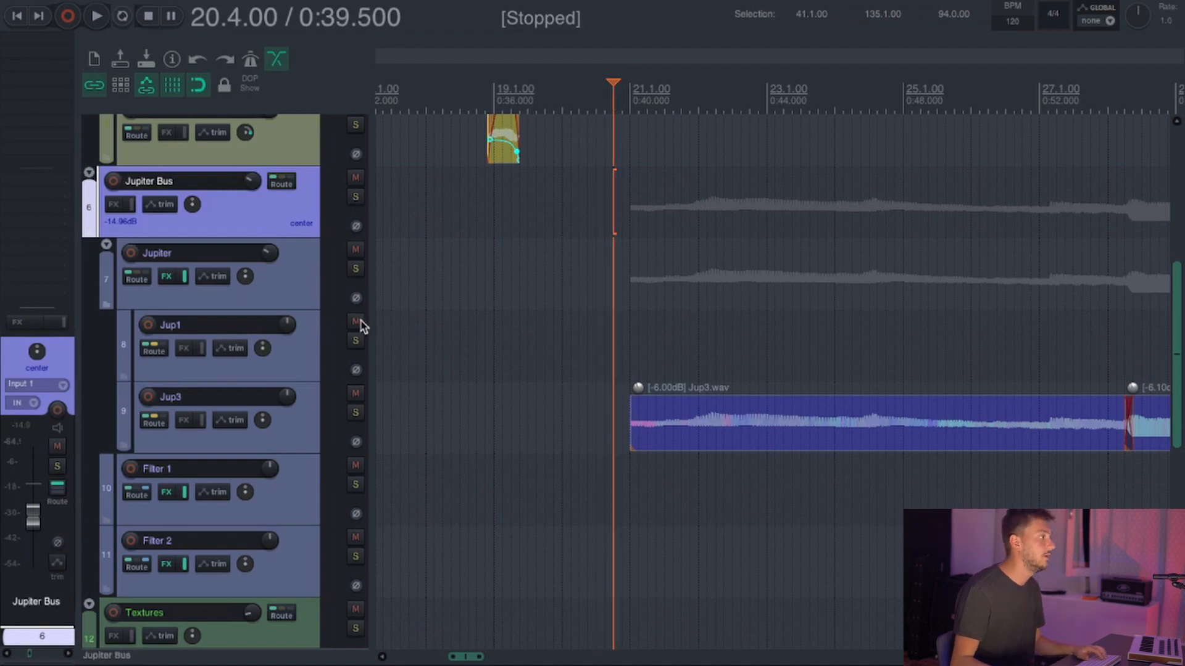
Solo Jup3 and mute Filter 1 and Filter 2, with the edit cursor at 21.1.50 and the Jupiter track selected.
click(290, 429)
click(356, 412)
click(639, 66)
scroll(272, 375, down, 2)
click(234, 368)
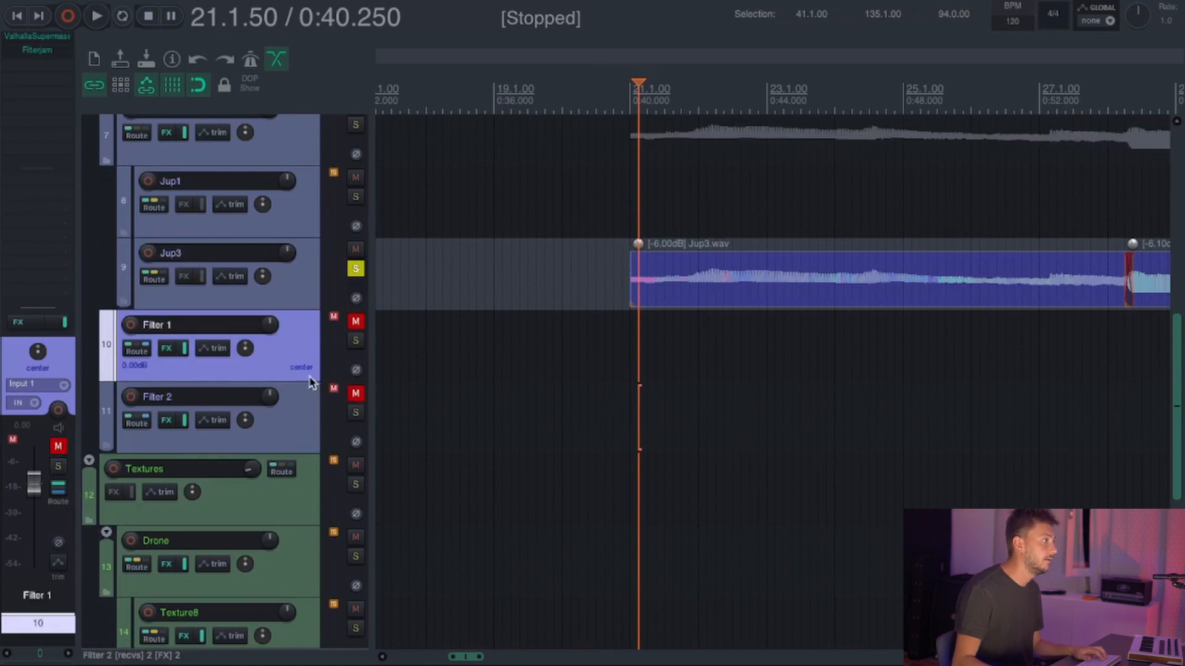
scroll(278, 339, up, 1)
click(252, 208)
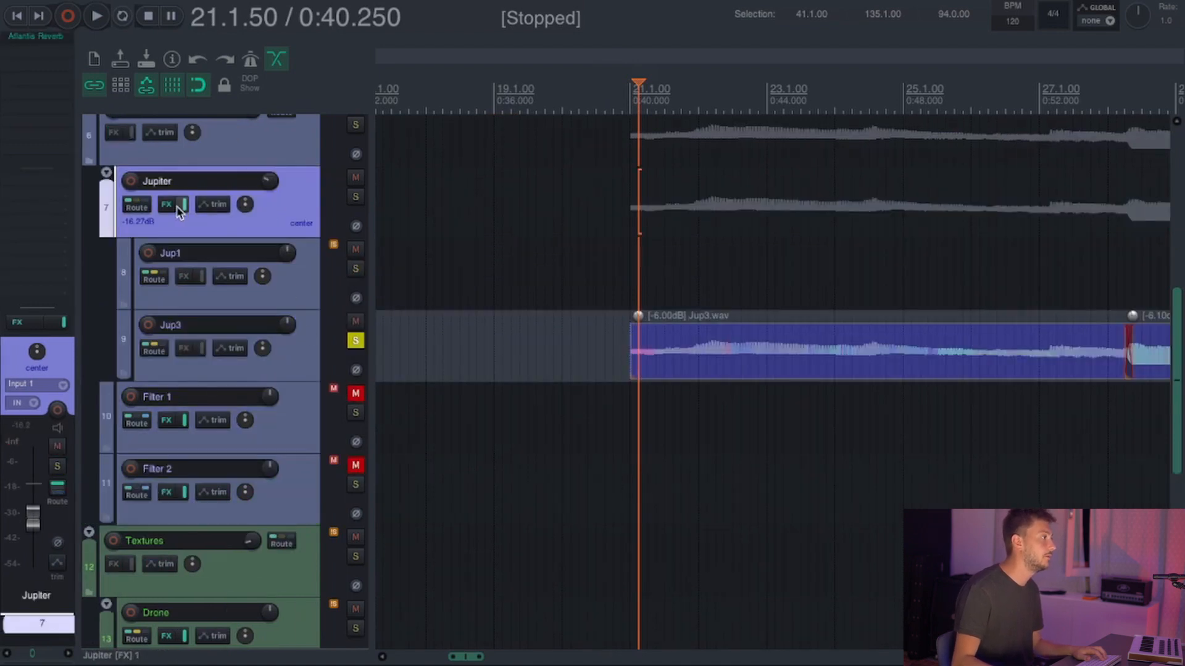
Bypass the Jupiter track's effects and listen to Jup3 dry from 21.1.00, then from 26.3.50 and 24.4.00.
click(183, 205)
scroll(225, 191, up, 1)
click(248, 210)
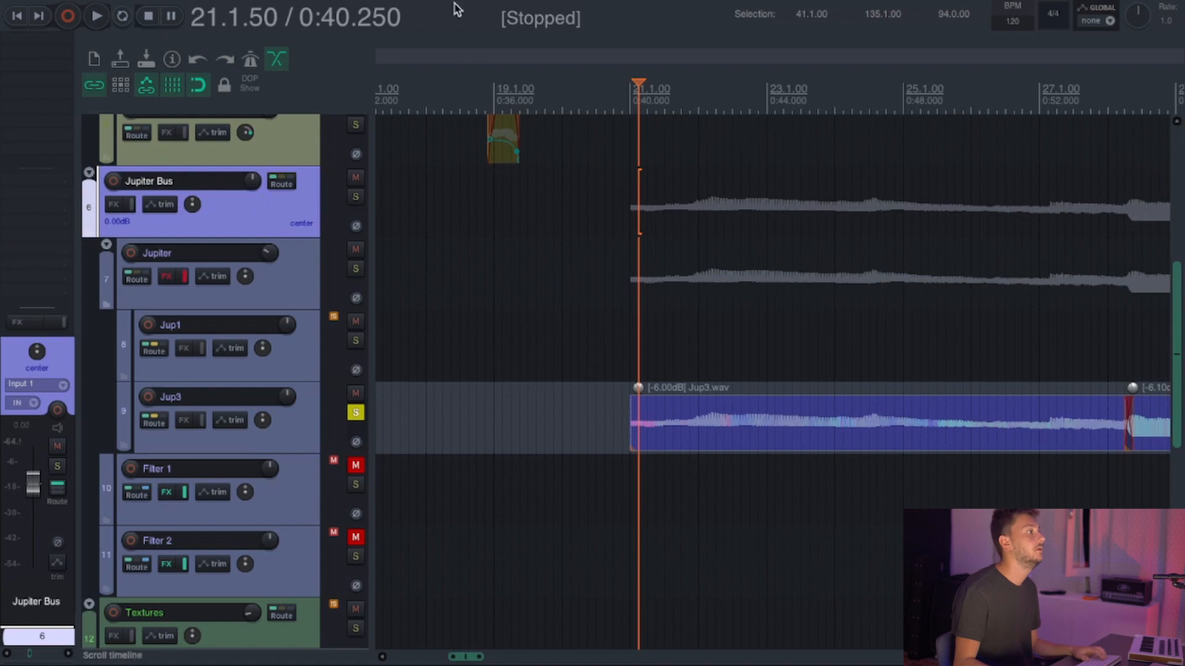
click(625, 94)
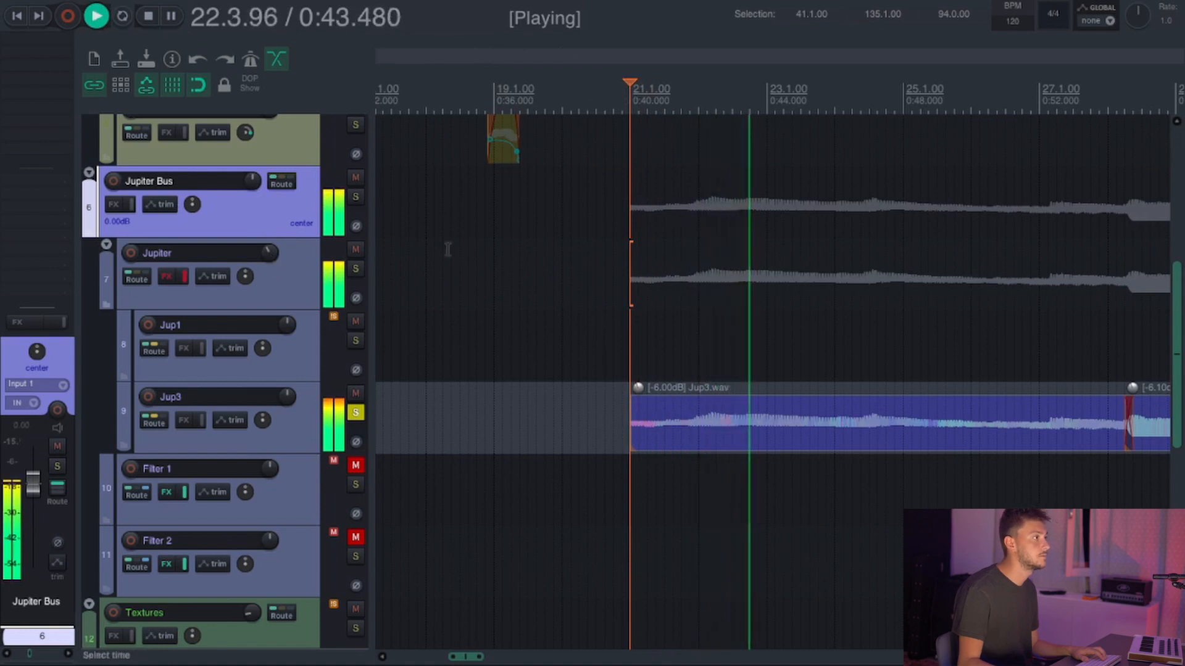
click(860, 55)
click(1014, 92)
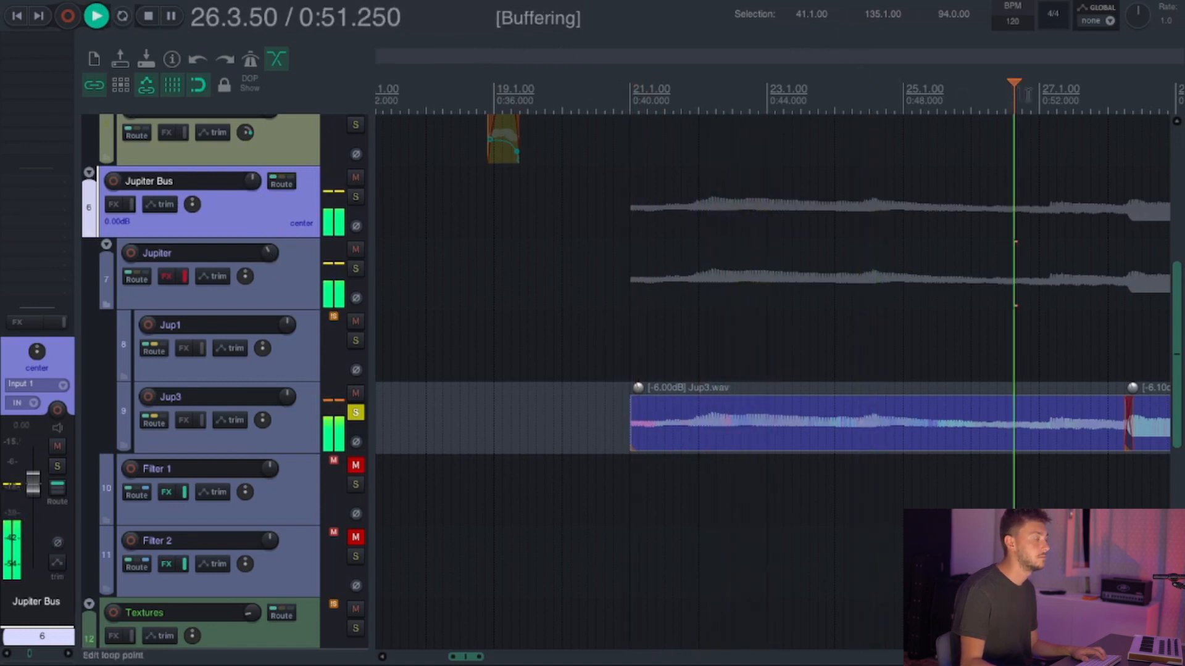
click(886, 96)
key(space)
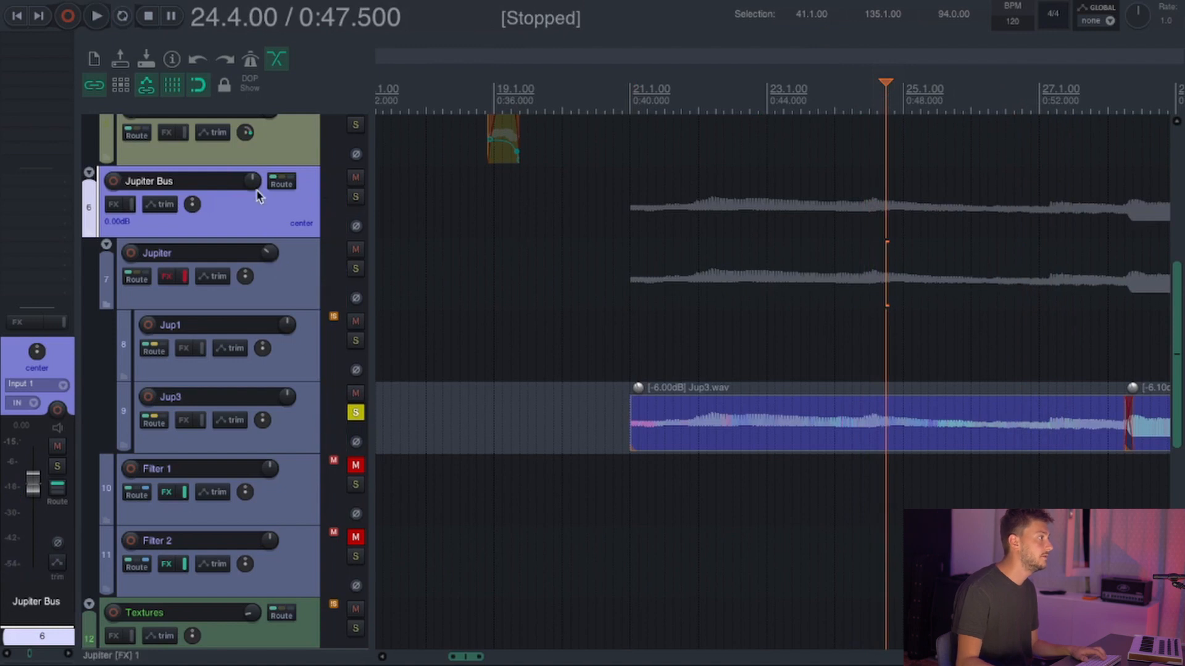
Re-enable the Jupiter track's effects and view its Atlantis Reverb settings.
click(278, 272)
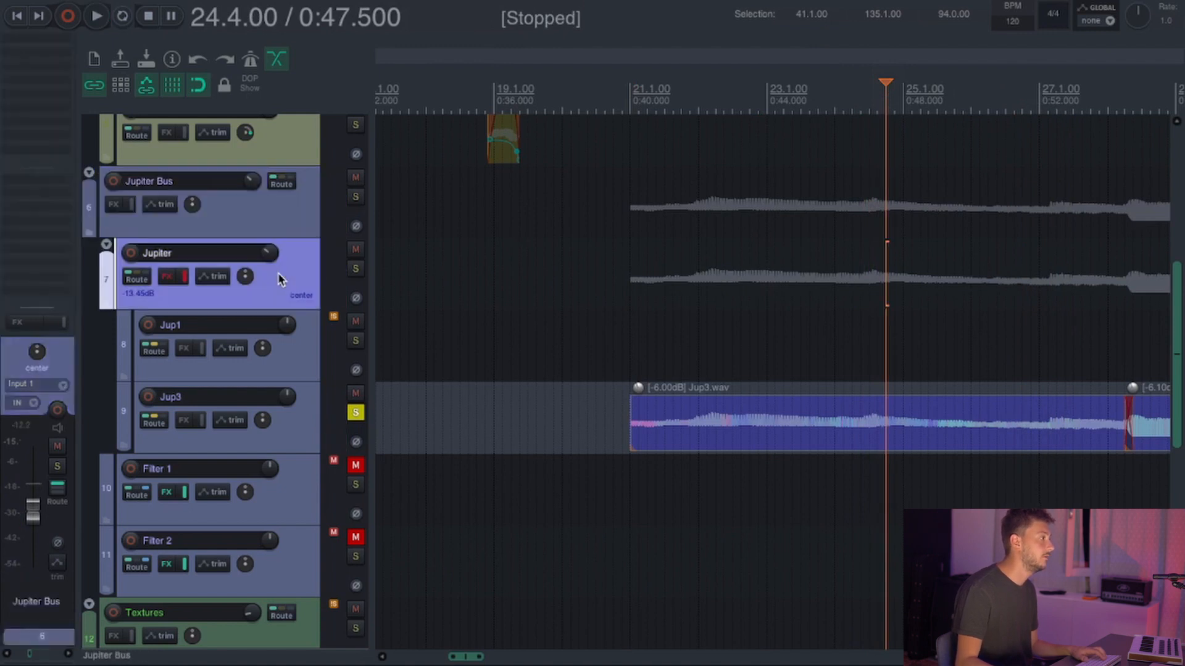
click(38, 39)
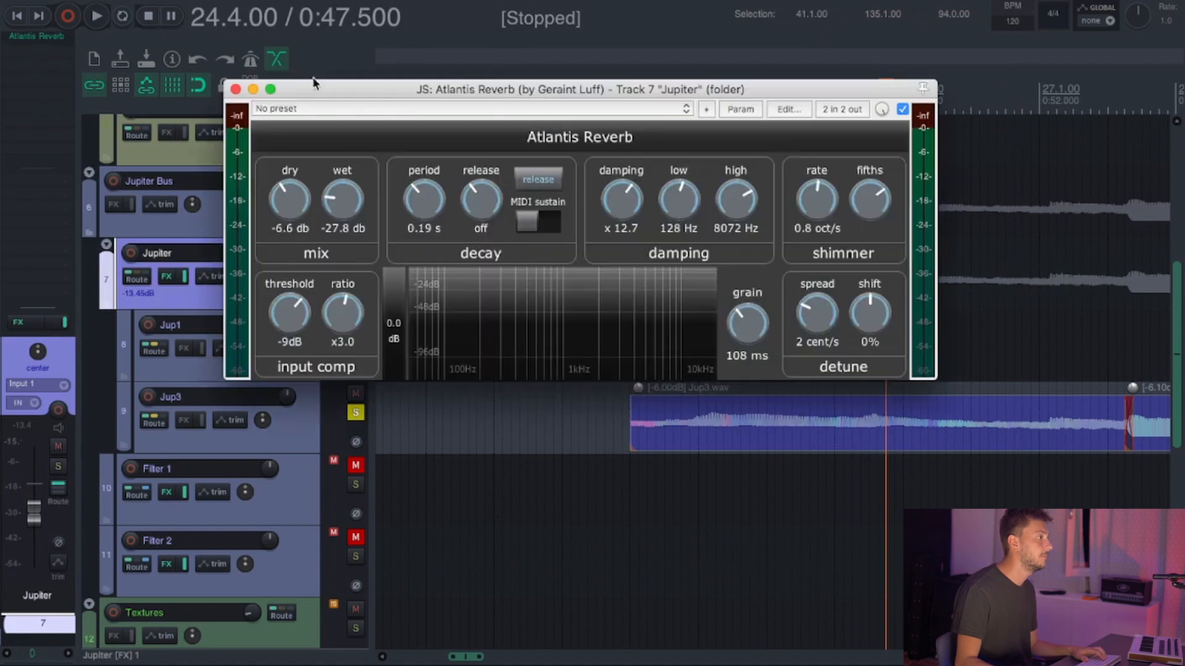
click(236, 89)
Unsolo Jup3 and unmute the Filter 1 and Filter 2 tracks.
scroll(280, 253, down, 5)
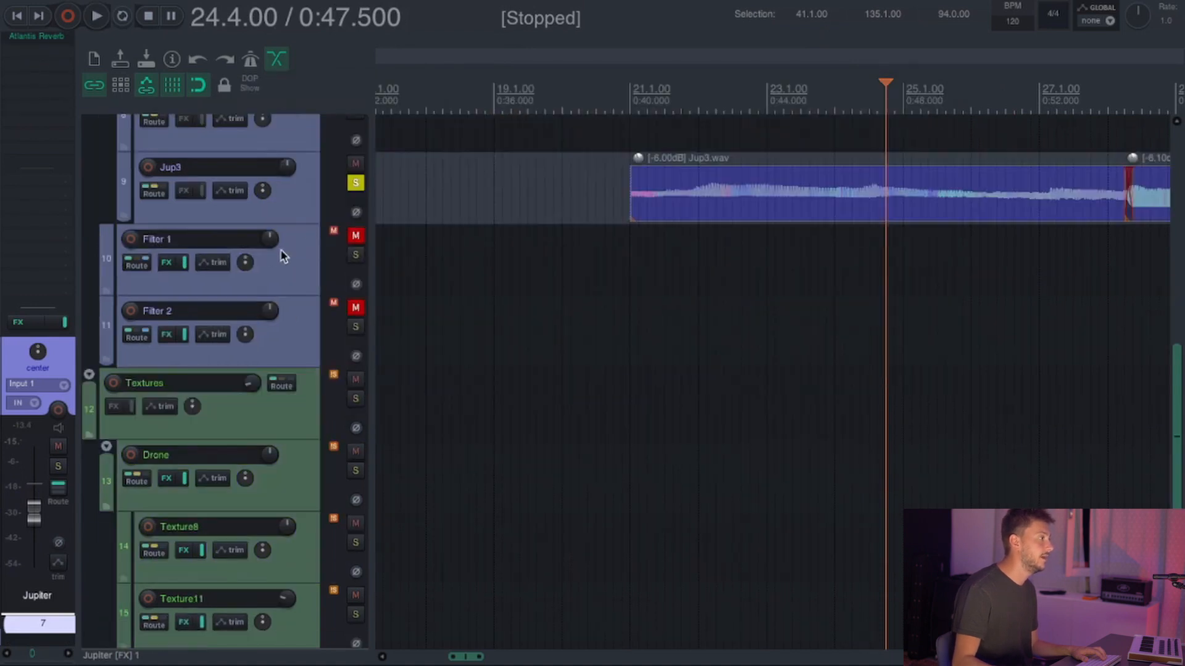
click(356, 187)
drag(357, 237, 356, 307)
Examine the ValhallaSupermassive and Filterjam settings on the Filter 1 track, then close both plugin windows.
click(297, 272)
click(41, 39)
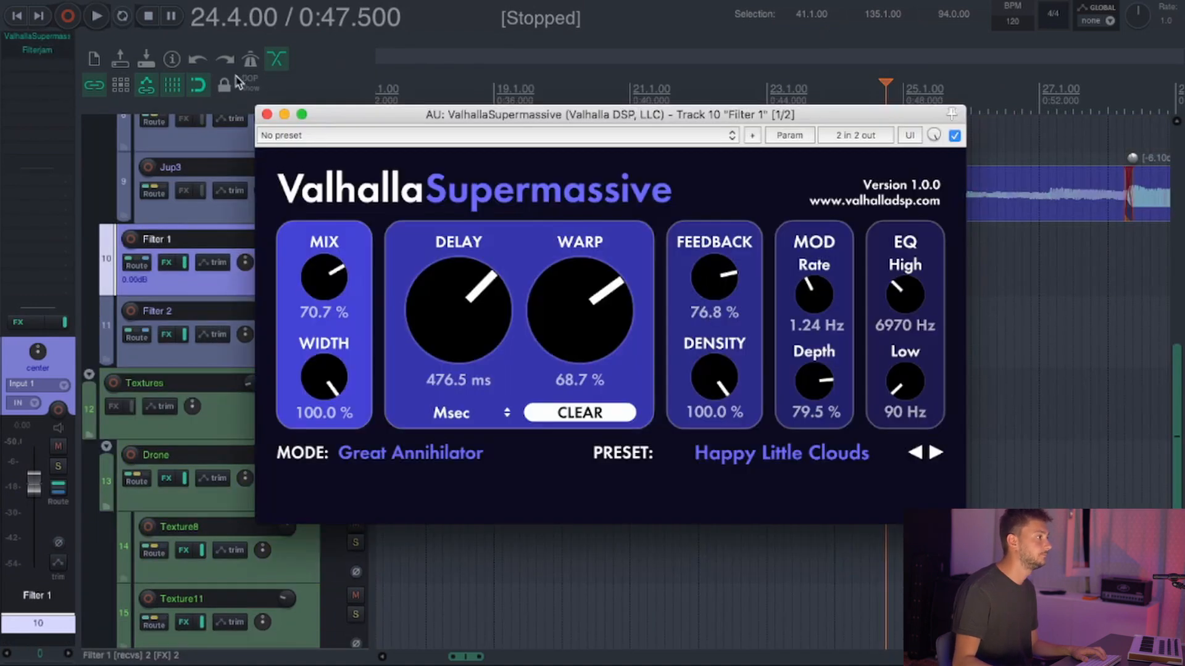
drag(353, 121, 363, 39)
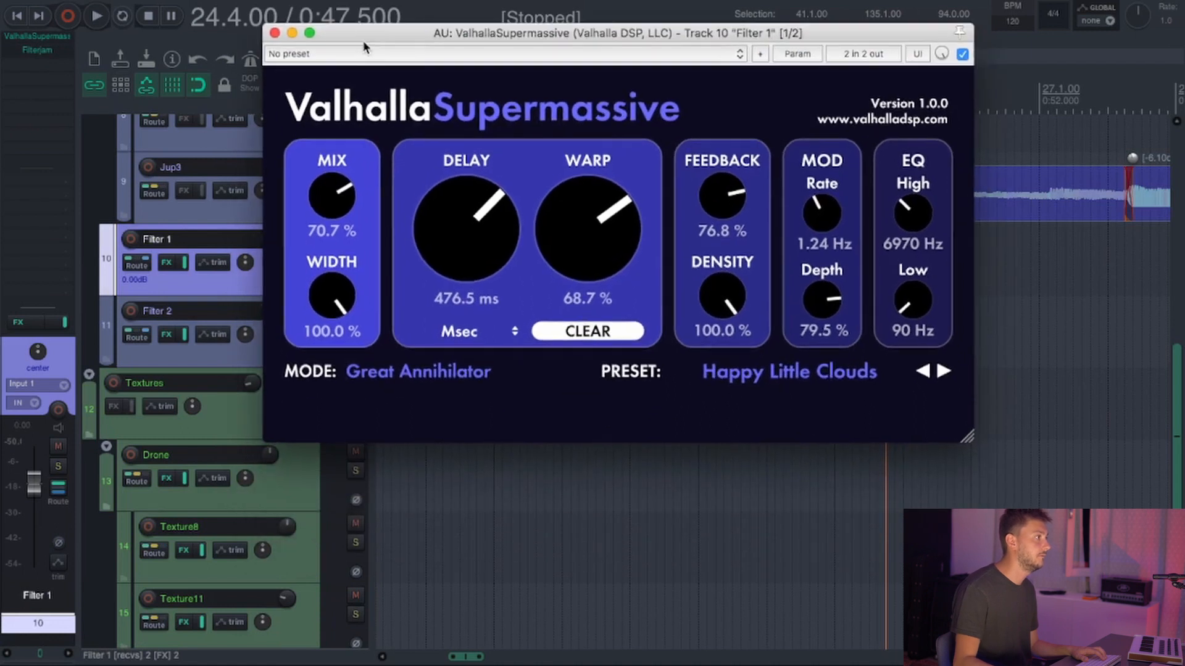
click(38, 50)
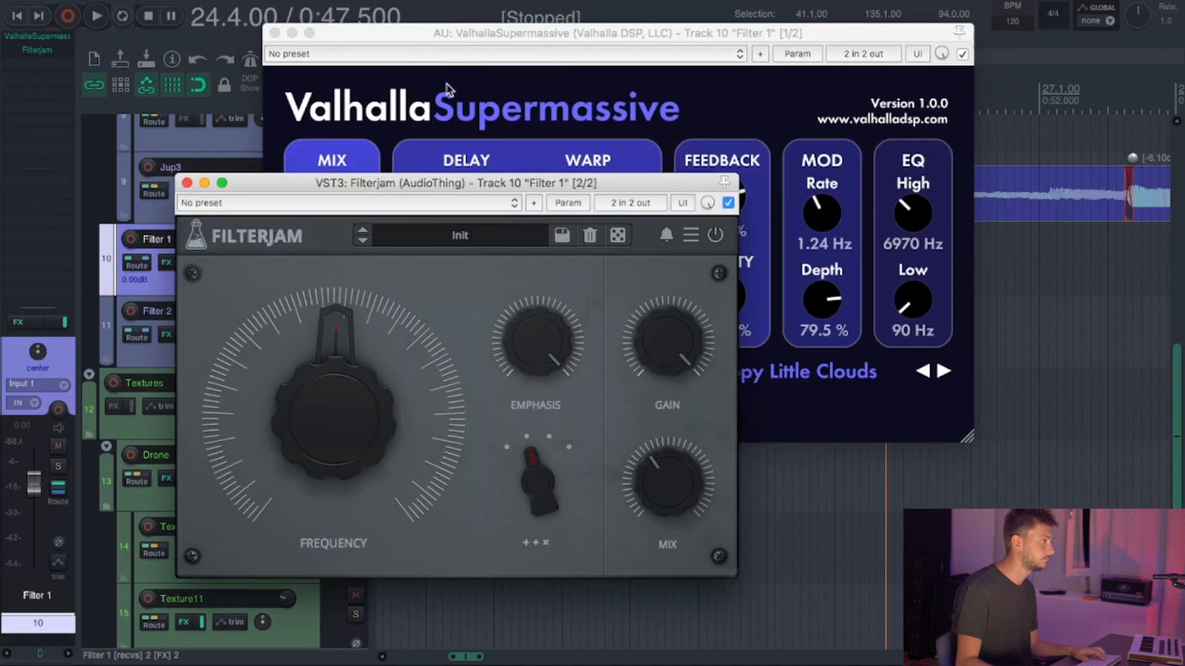
drag(479, 182, 435, 178)
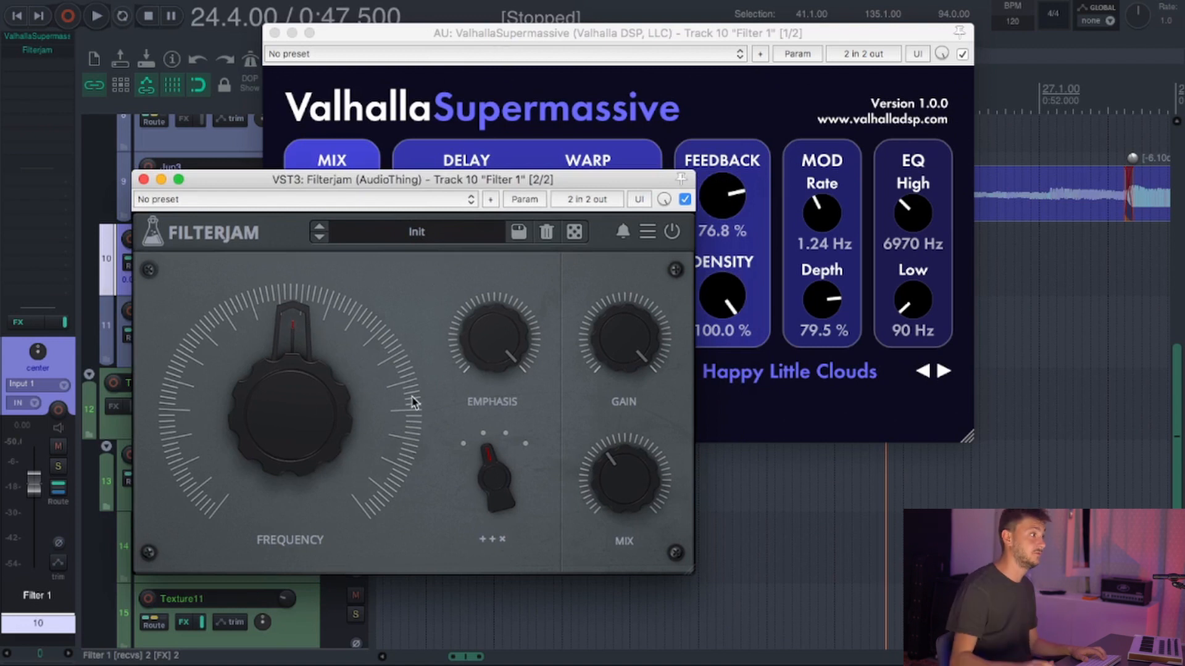
drag(358, 184, 405, 185)
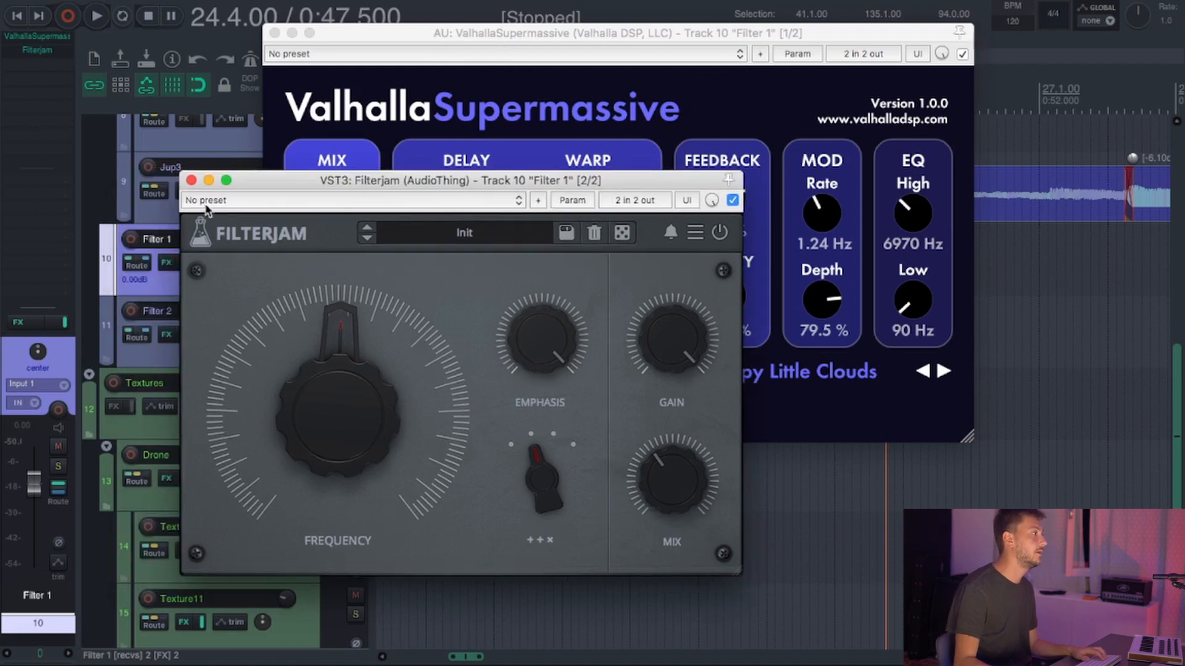
click(191, 180)
click(275, 33)
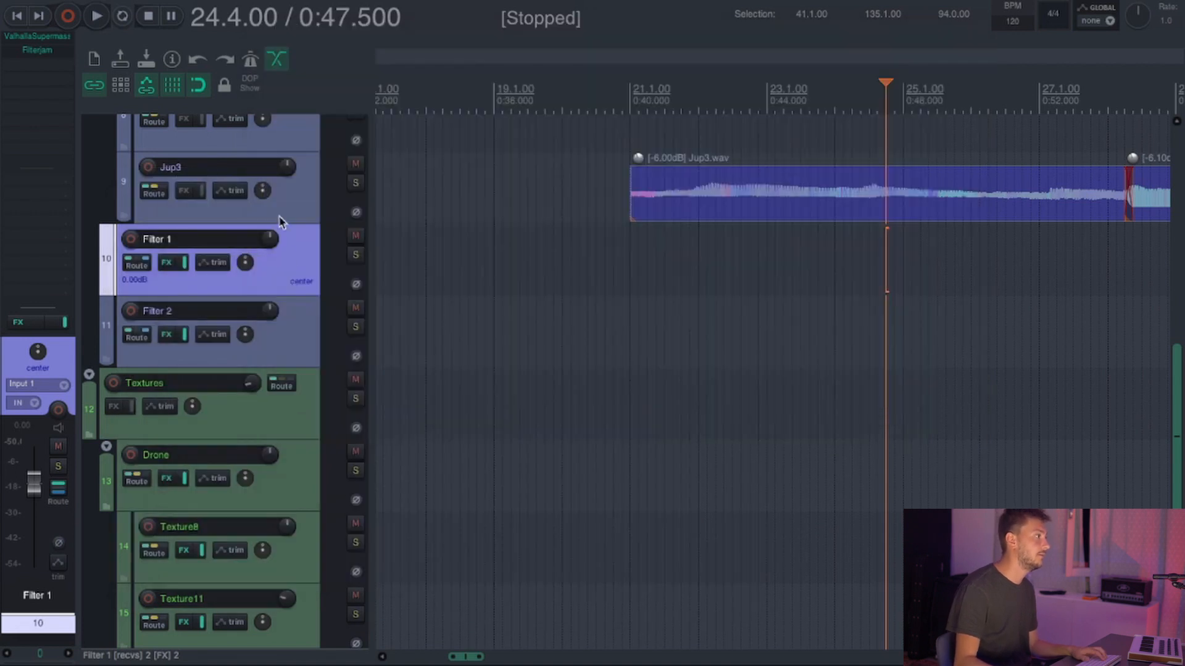
Play the Jupiter section with its filter tracks from 20.3.00 and add a short fade-in to the start of the Jup3 clip.
click(302, 352)
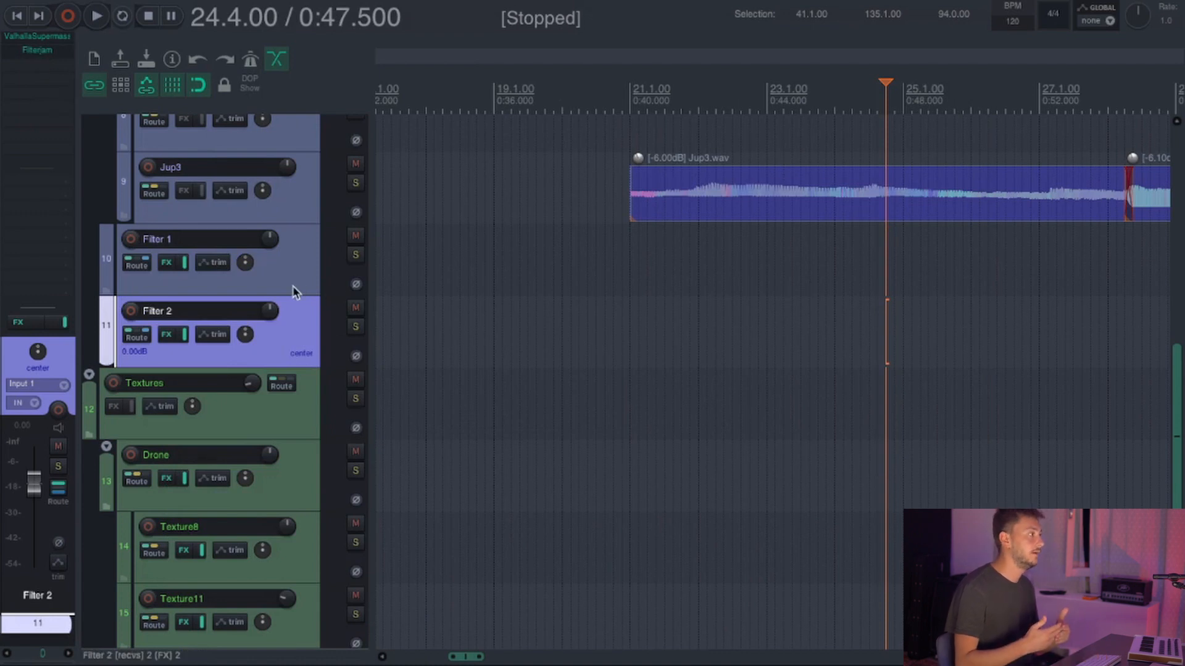
click(93, 83)
scroll(356, 210, up, 5)
click(594, 97)
scroll(238, 320, down, 1)
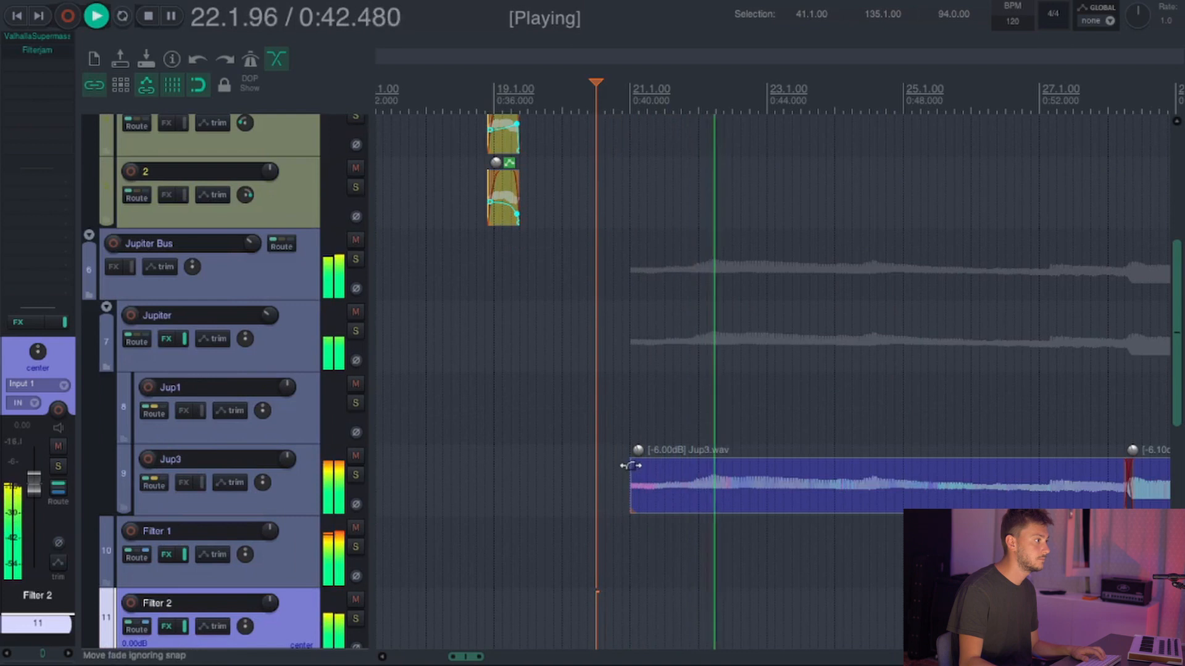
drag(632, 467, 646, 464)
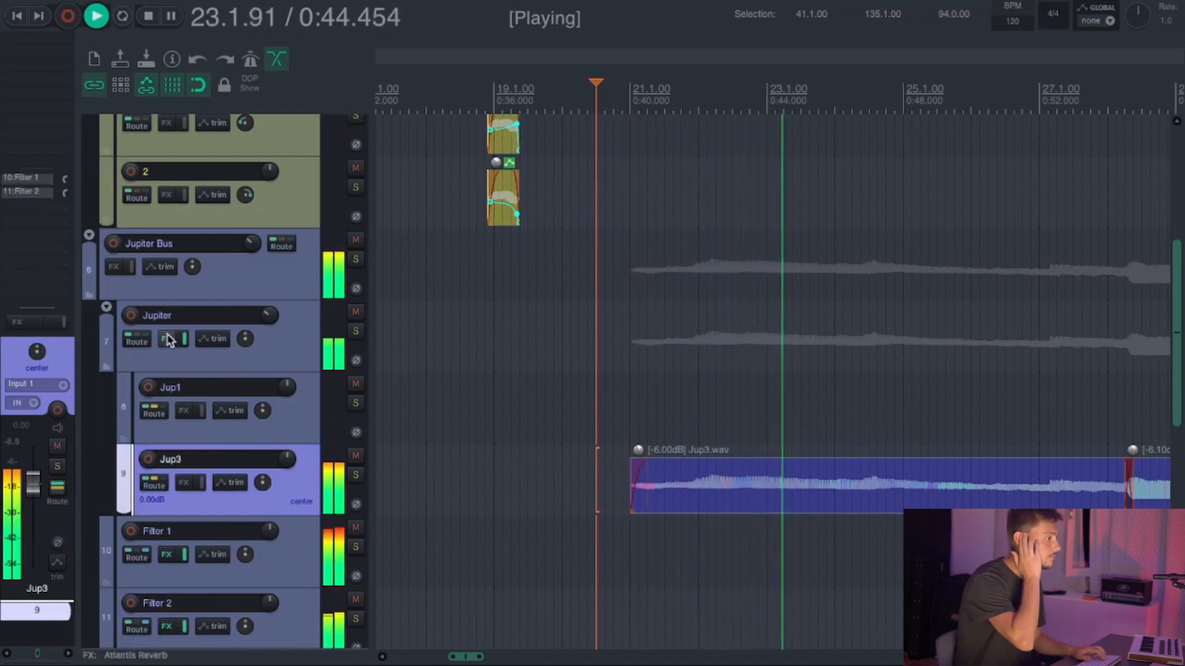
Listen to the rest of the Jupiter section through the end of the Jup1 clip near bar 43, then stop playback.
scroll(164, 312, down, 3)
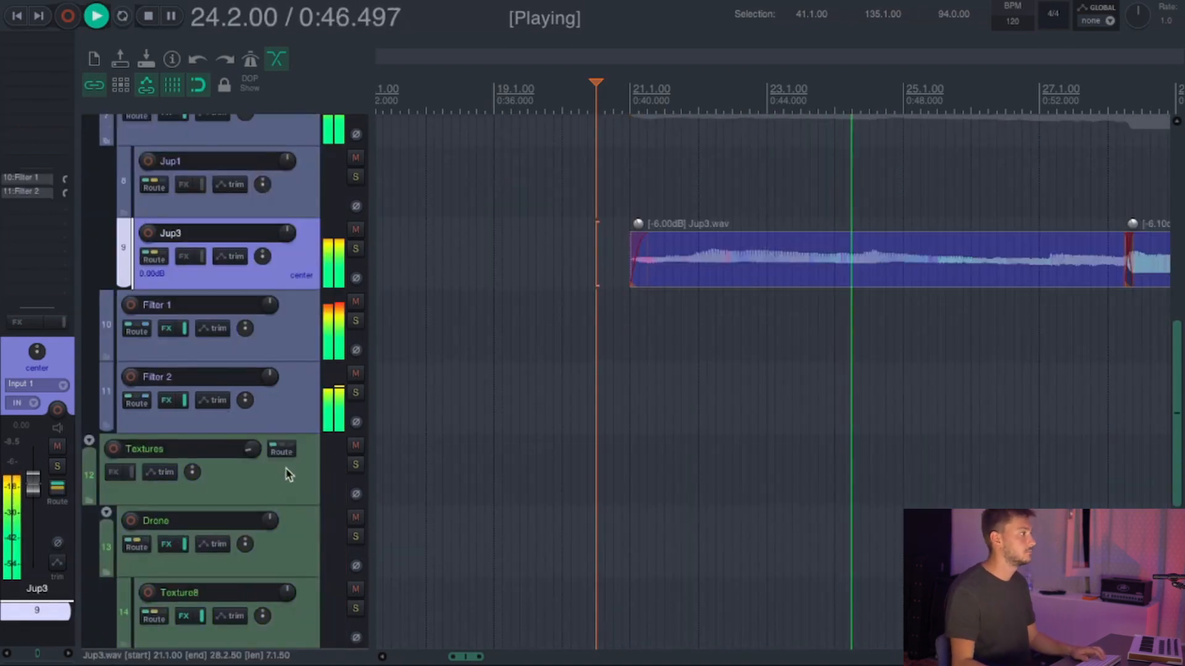
key(minus)
key(minus)
key(minus)
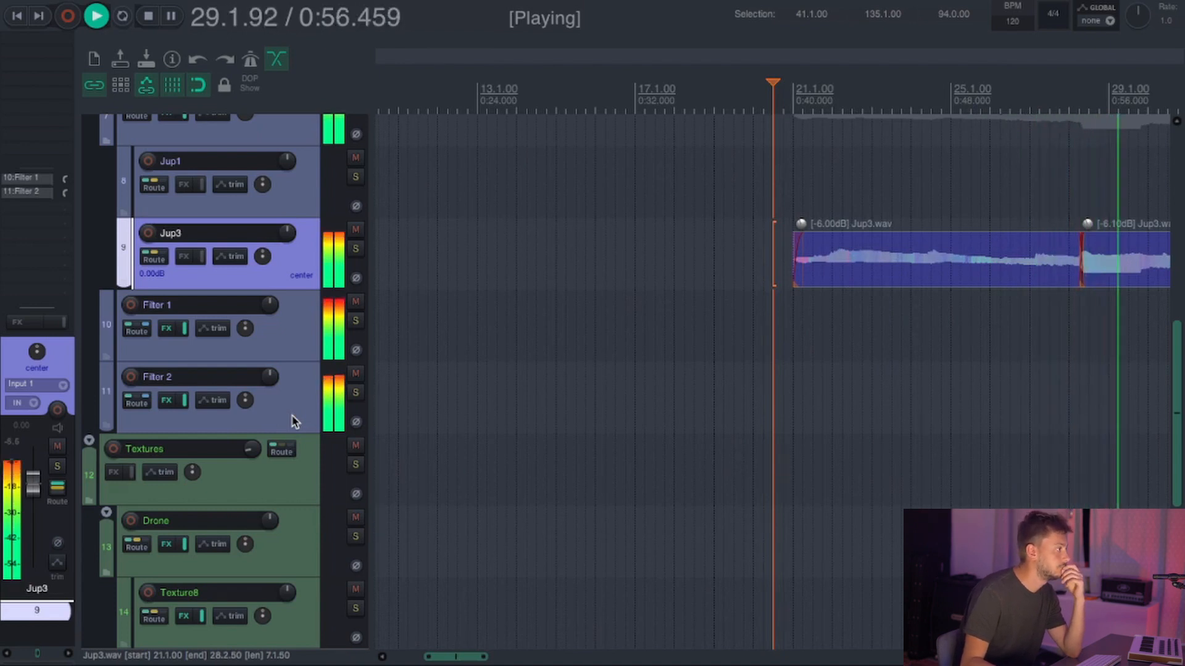
scroll(253, 355, up, 2)
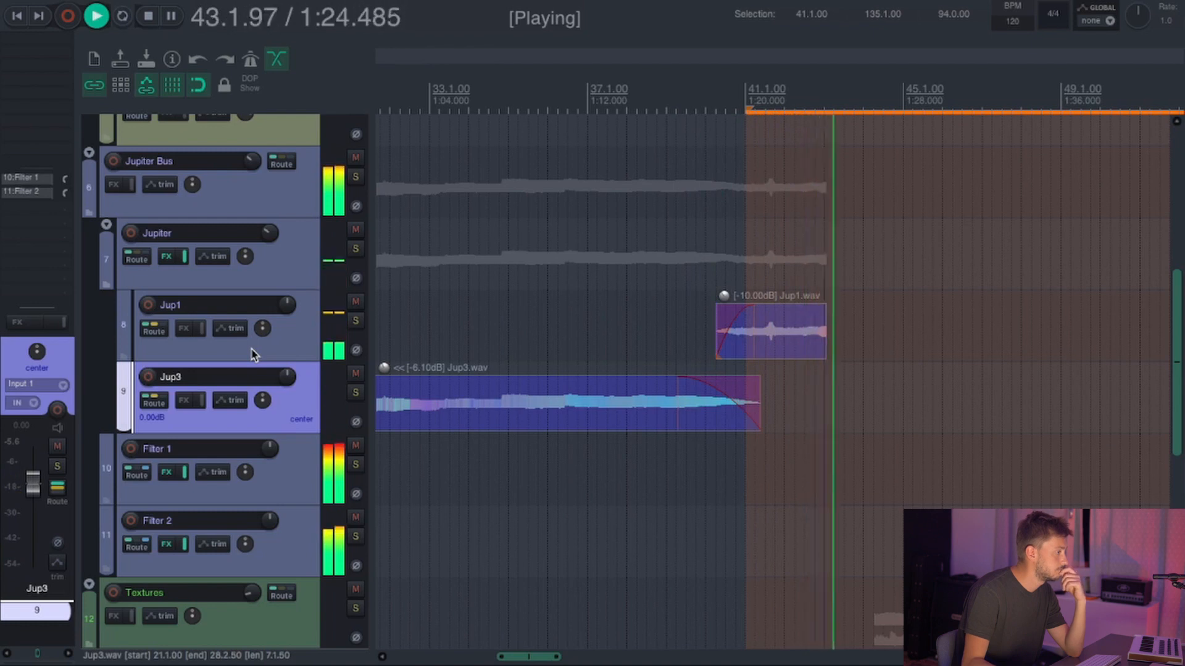
key(space)
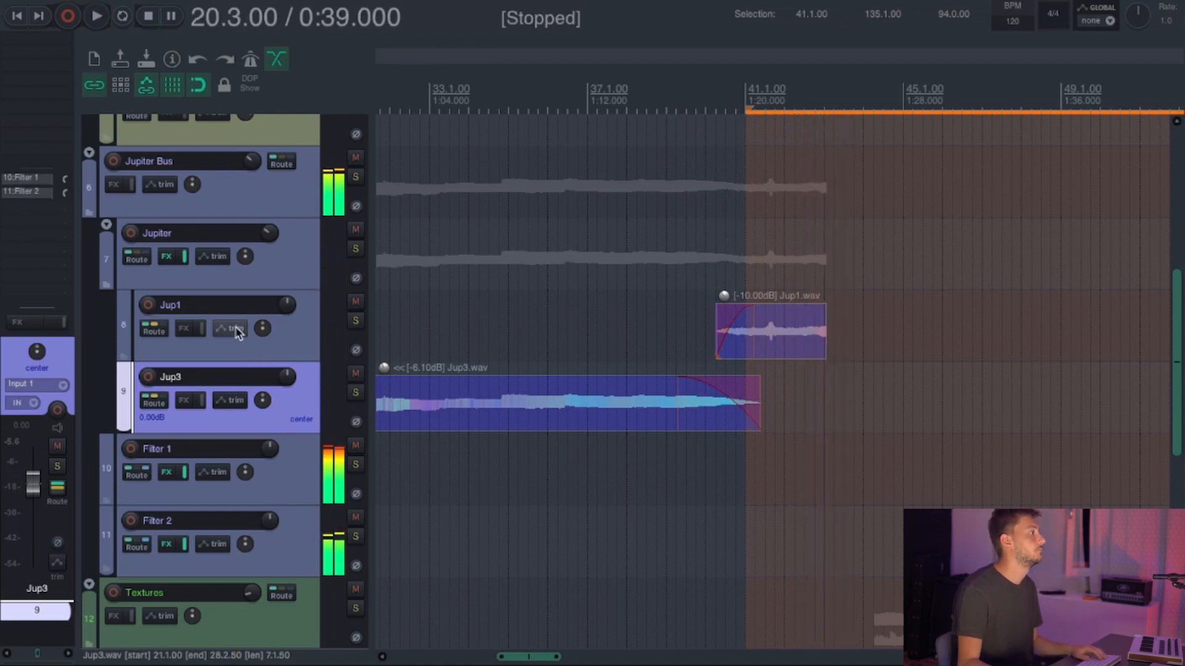
click(272, 336)
click(276, 194)
click(272, 222)
click(267, 190)
scroll(268, 196, down, 3)
scroll(278, 191, up, 4)
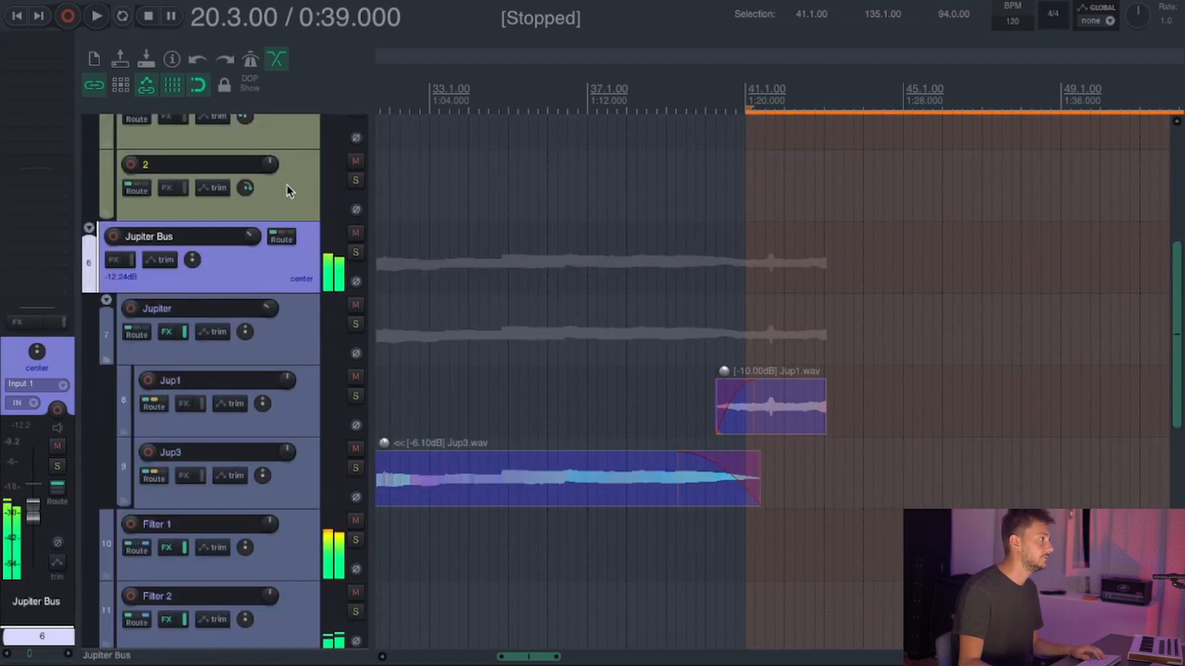
Select the Textures track and place the edit cursor at 43.4.00, ahead of the texture clips.
scroll(298, 272, down, 8)
scroll(315, 268, up, 1)
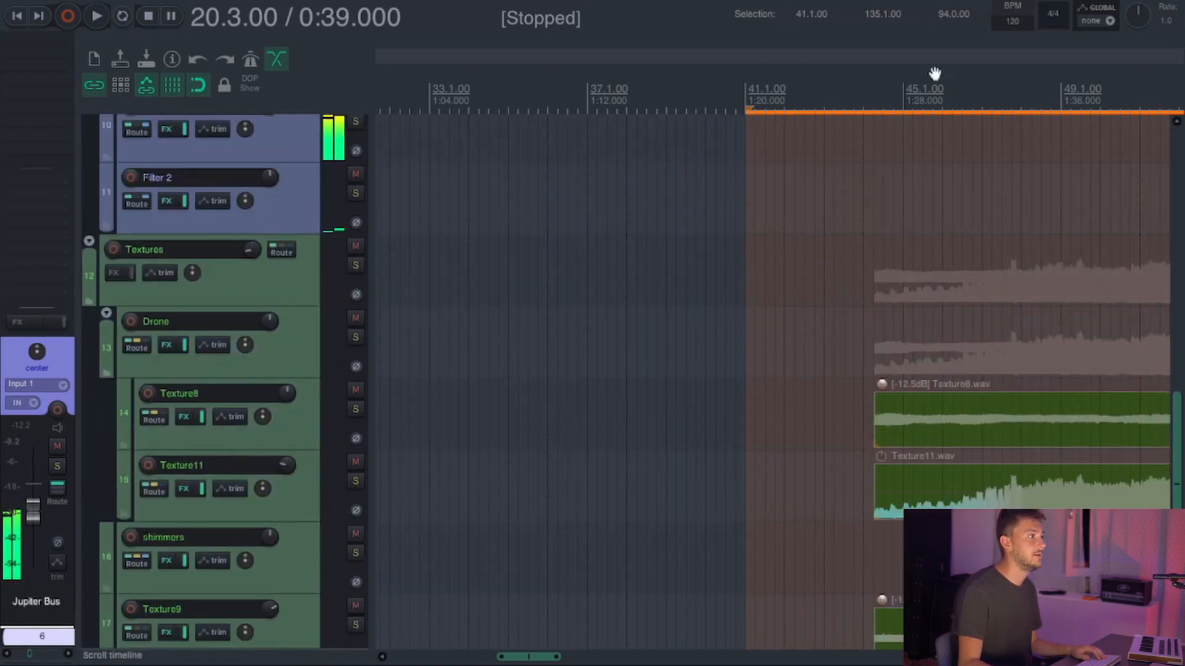
click(288, 302)
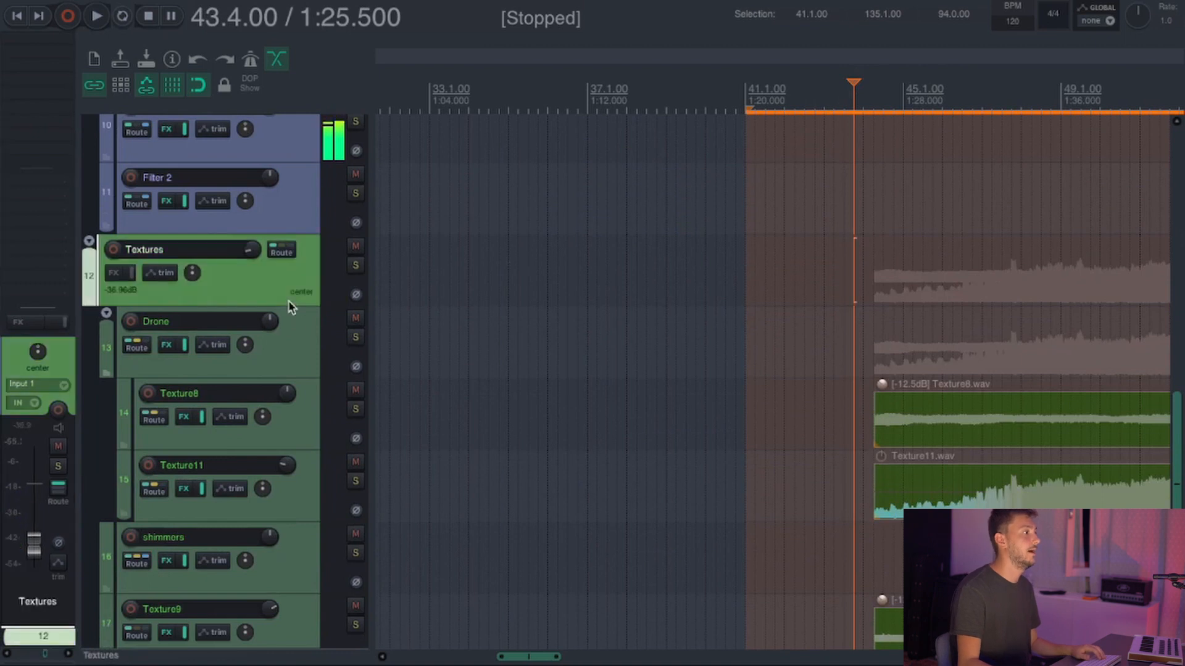
scroll(589, 327, down, 5)
scroll(590, 327, down, 2)
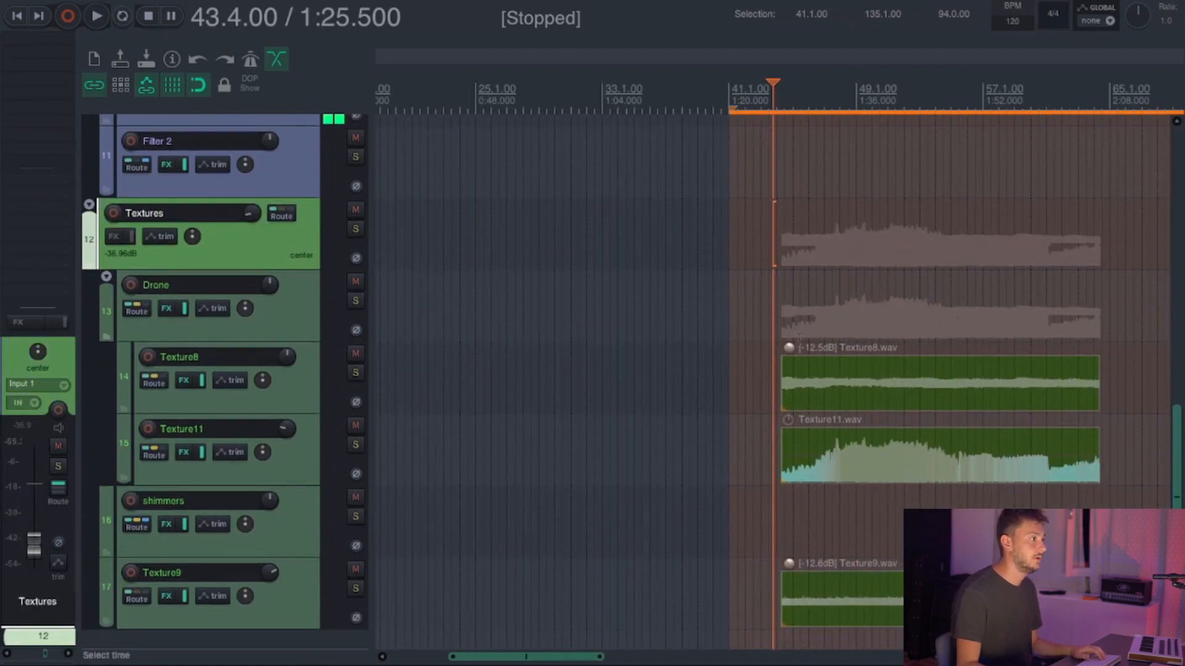
Select the Texture8 track and move the edit cursor to 44.1.00, just before its clip.
click(303, 287)
click(302, 354)
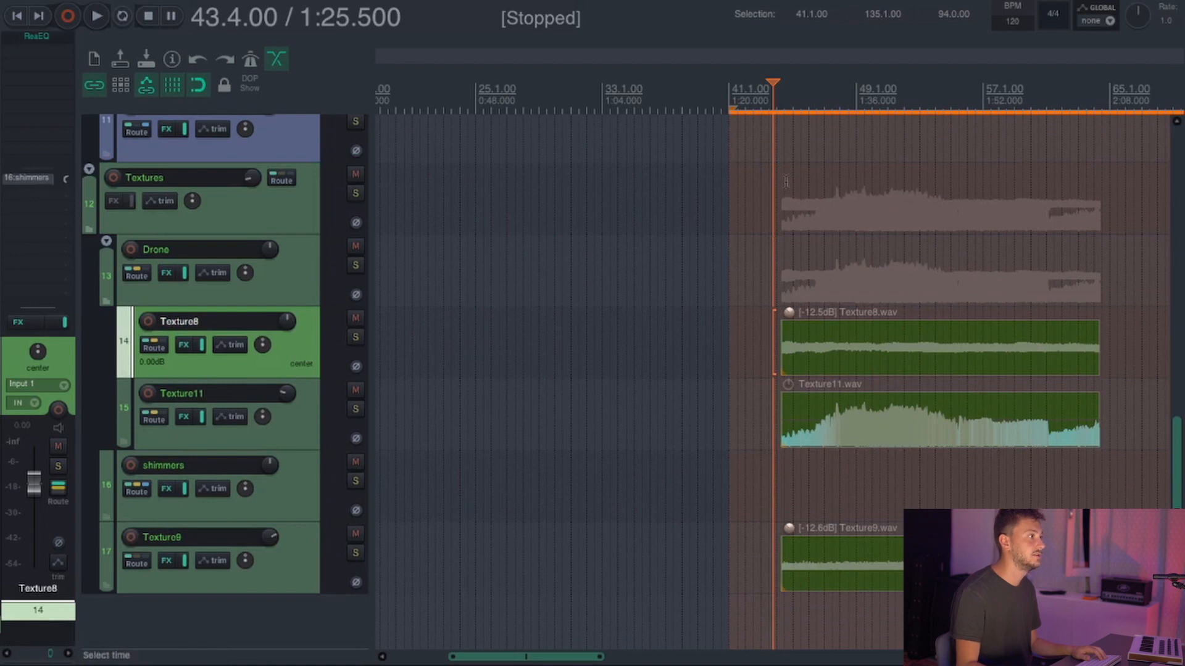
click(776, 92)
key(equal)
key(equal)
key(equal)
key(equal)
key(equal)
key(equal)
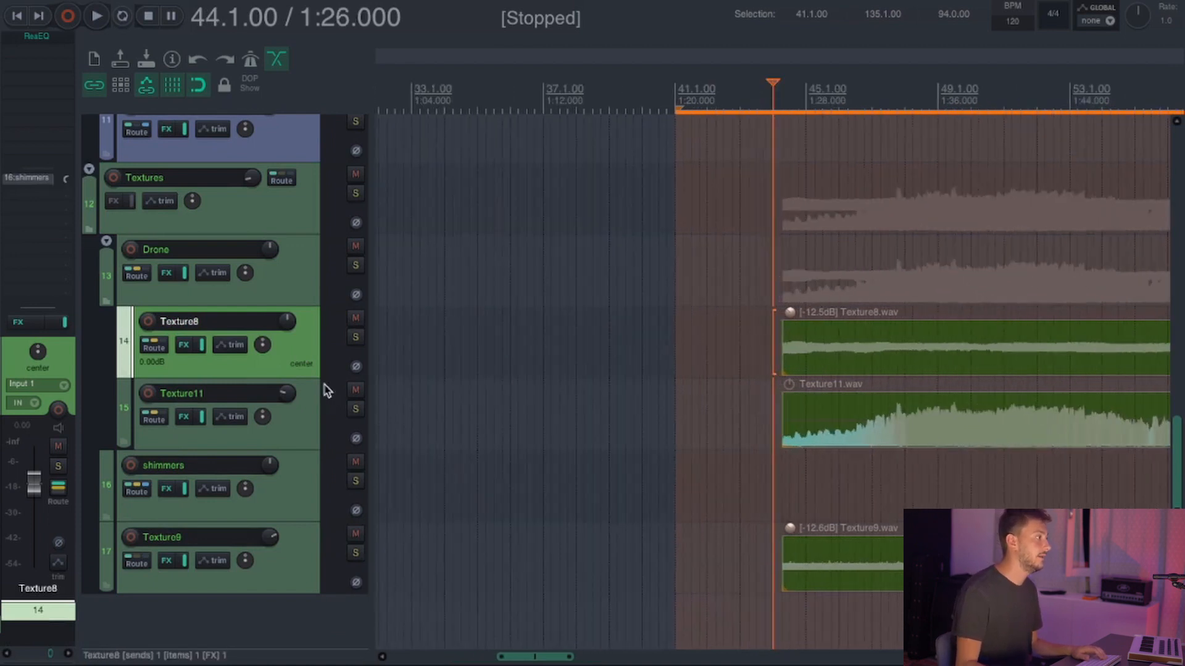
Solo Texture8 and look over the effects on the Texture11, Drone, shimmers and Texture9 tracks.
click(354, 339)
click(292, 403)
click(289, 319)
click(297, 438)
click(283, 273)
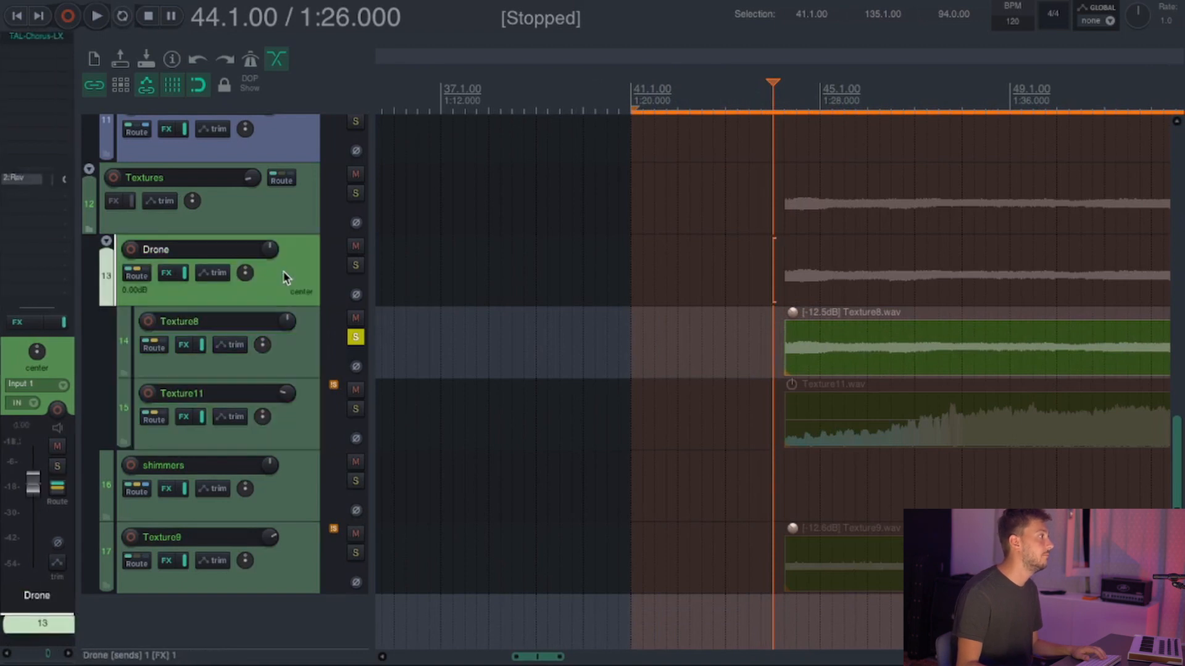
click(294, 485)
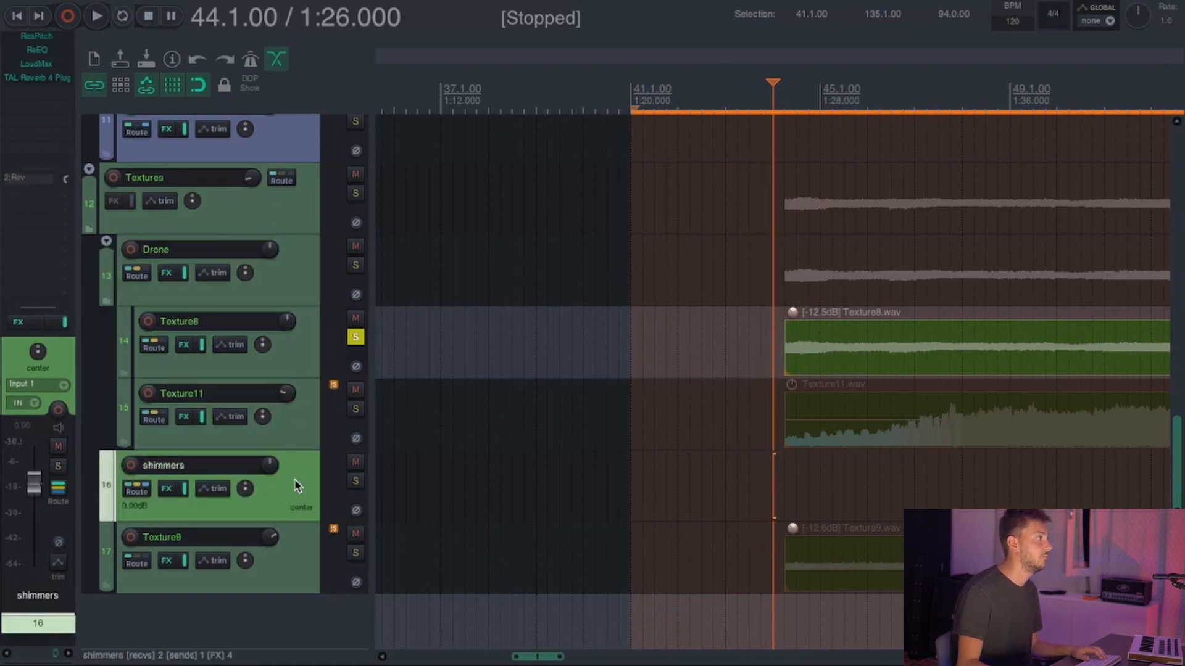
click(305, 543)
With Texture8 soloed, bypass the effects on Texture8 and Drone and play the texture from 44.1.00, then stop.
click(354, 337)
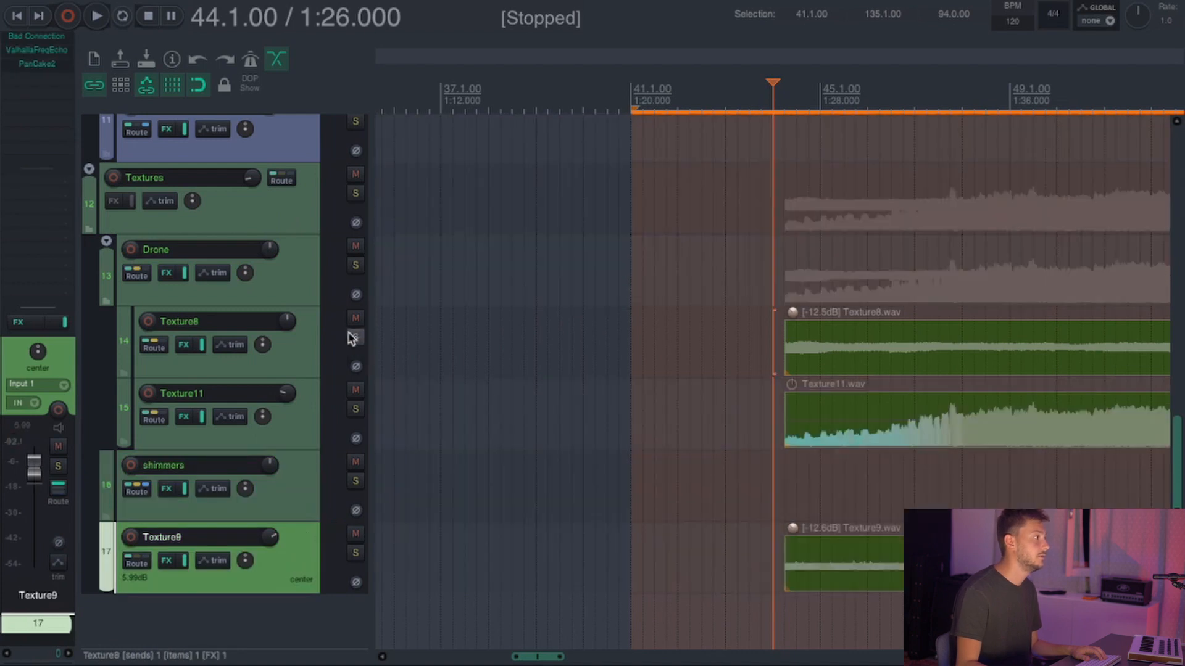
click(355, 337)
click(276, 350)
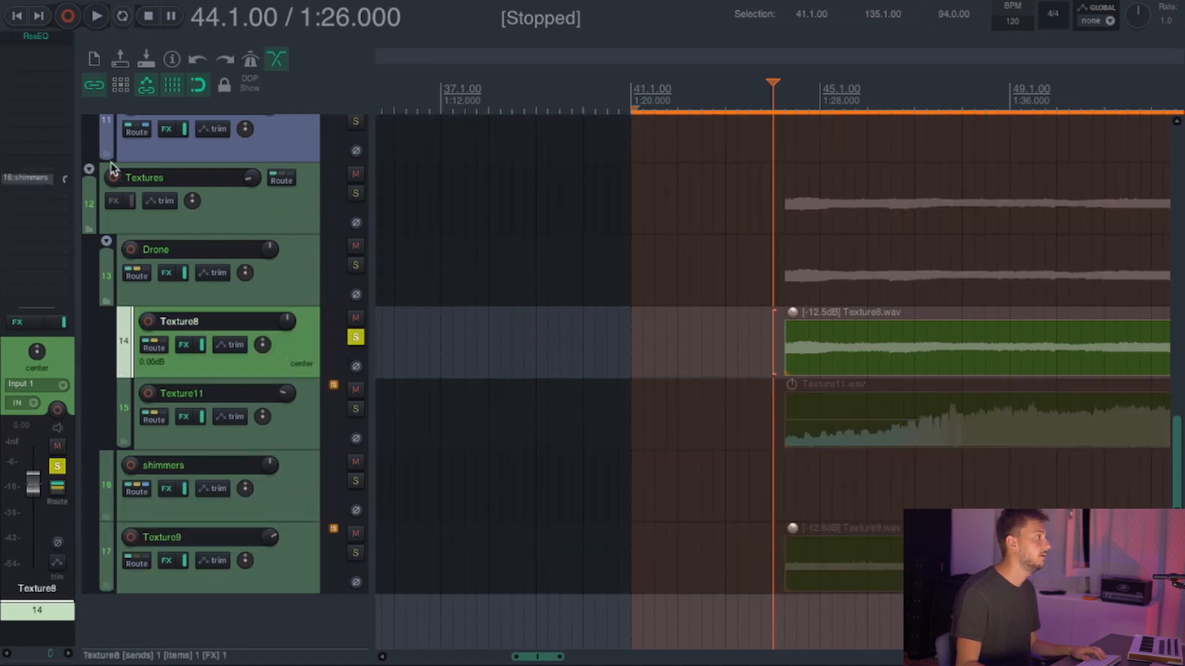
click(64, 322)
key(space)
click(180, 274)
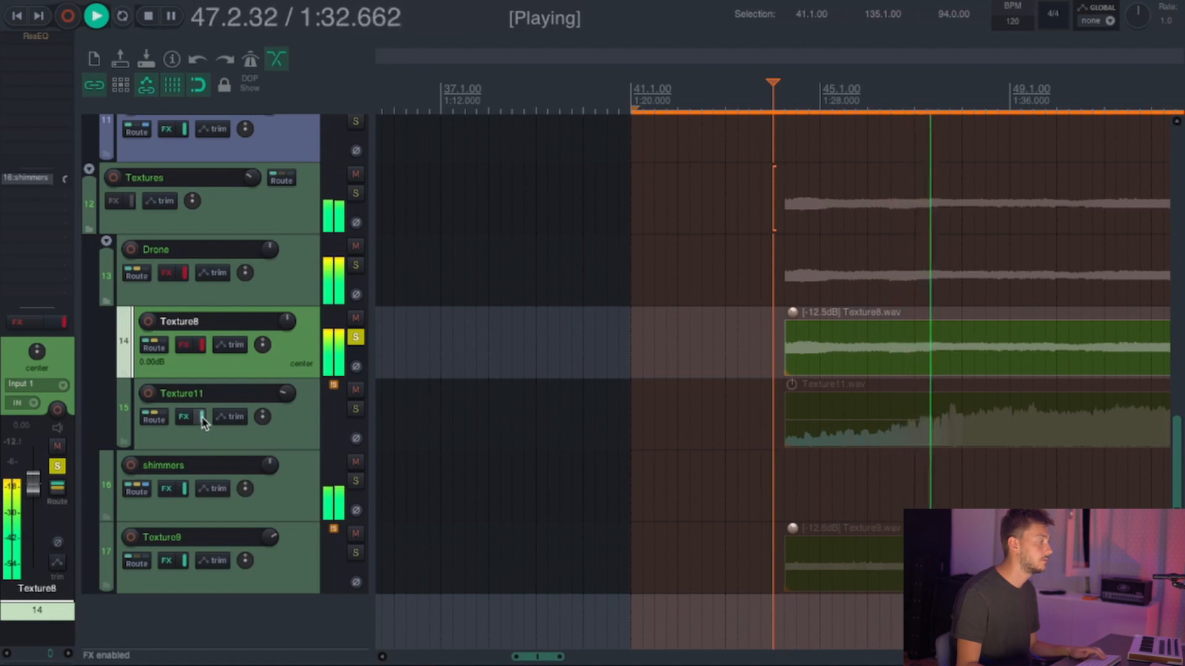
key(space)
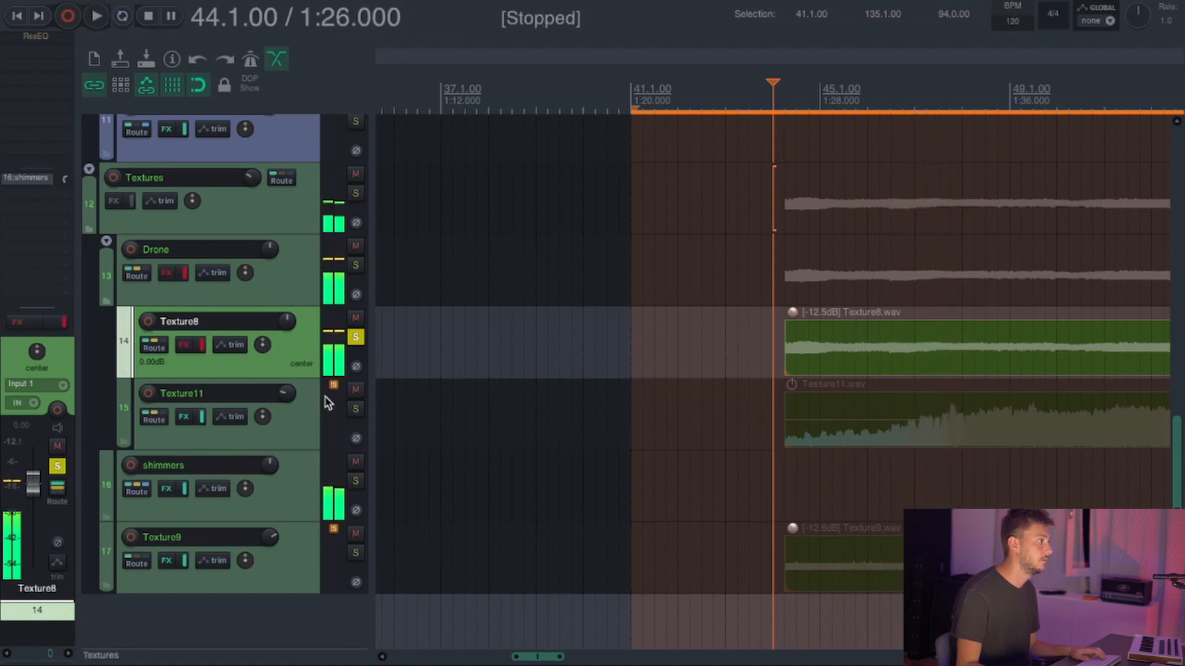
Solo Texture11 instead of Texture8, bypass its effects and play it from 44.1.00.
click(357, 338)
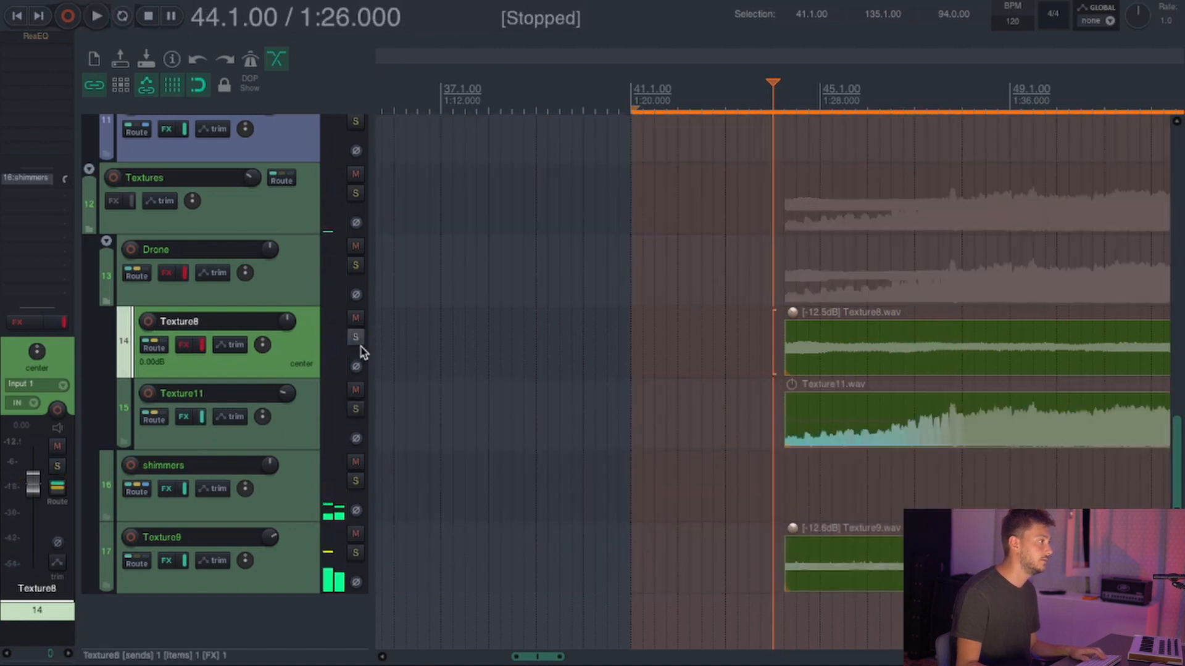
click(355, 409)
click(282, 440)
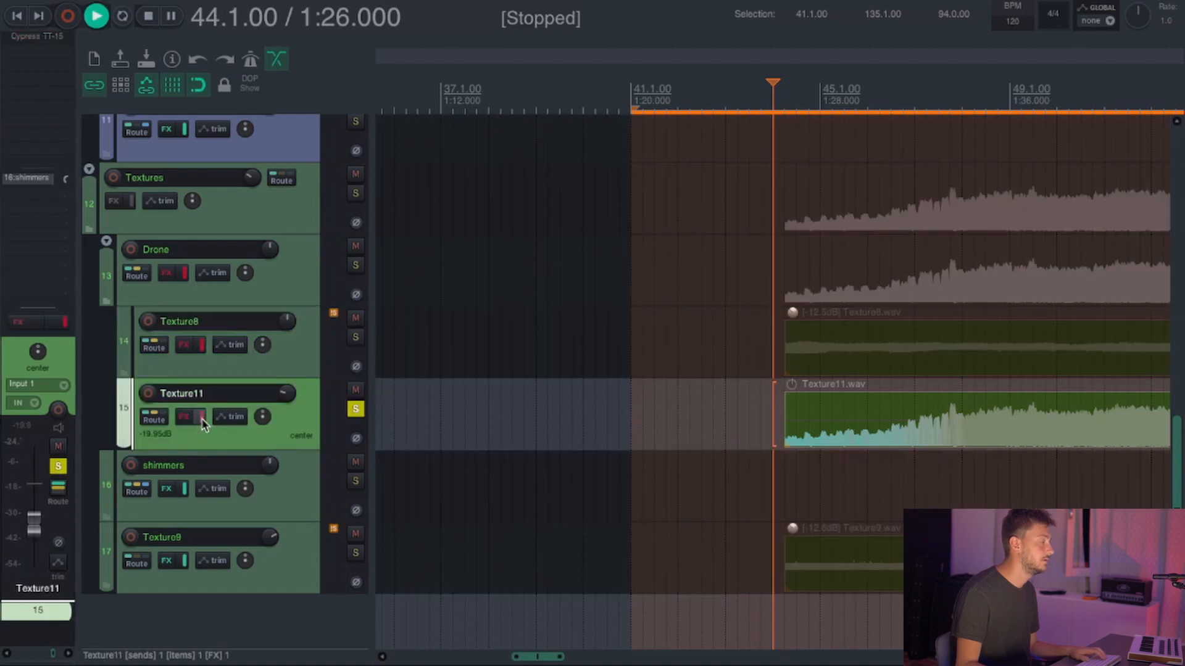
key(space)
Unsolo Texture11, re-enable the effects on Drone, Texture8 and Texture11, and select the Texture9 track.
drag(290, 393, 287, 368)
click(355, 462)
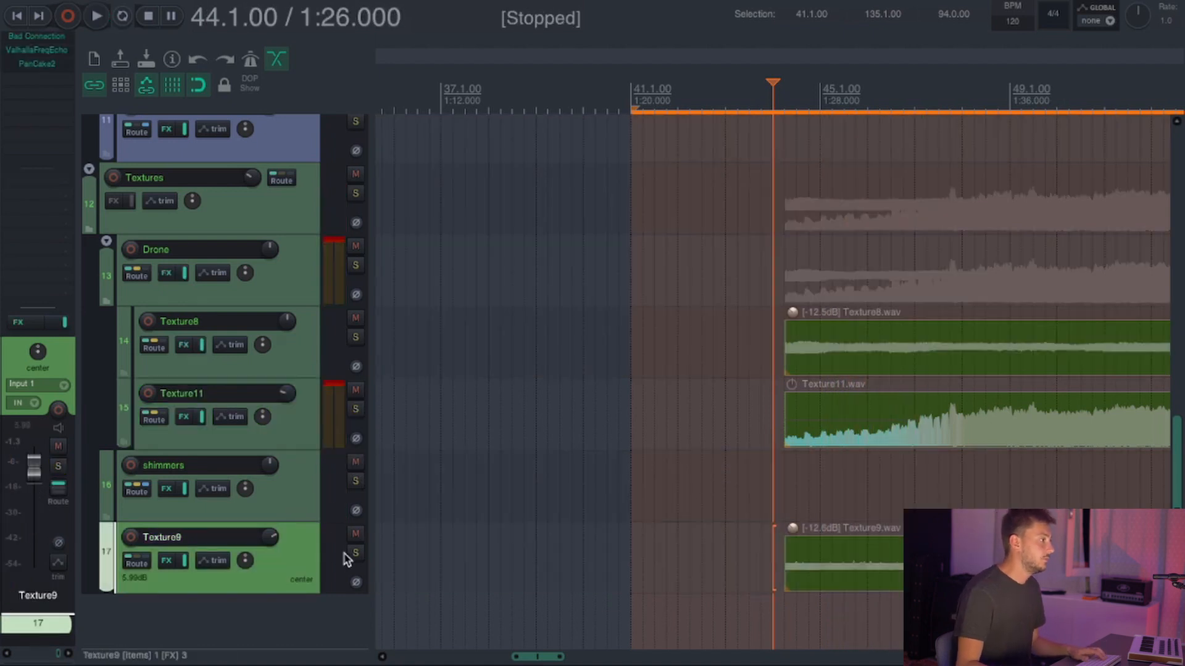
Solo the Texture9 track and play it from 44.1.00 with its effects on, then stop.
click(358, 553)
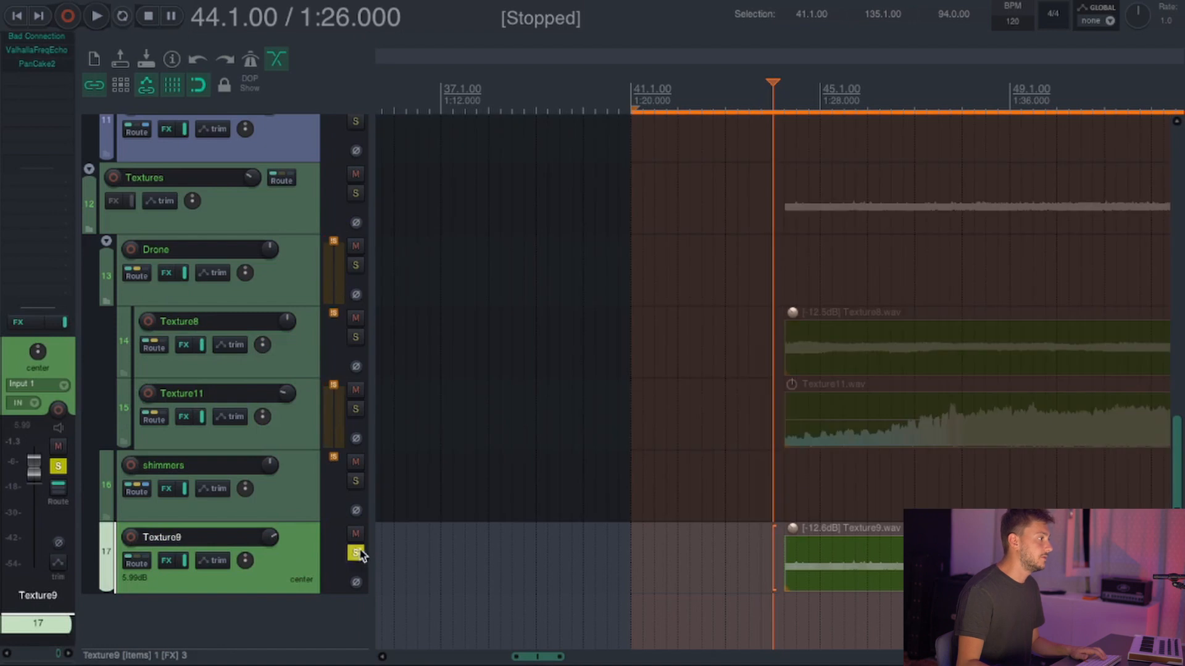
key(space)
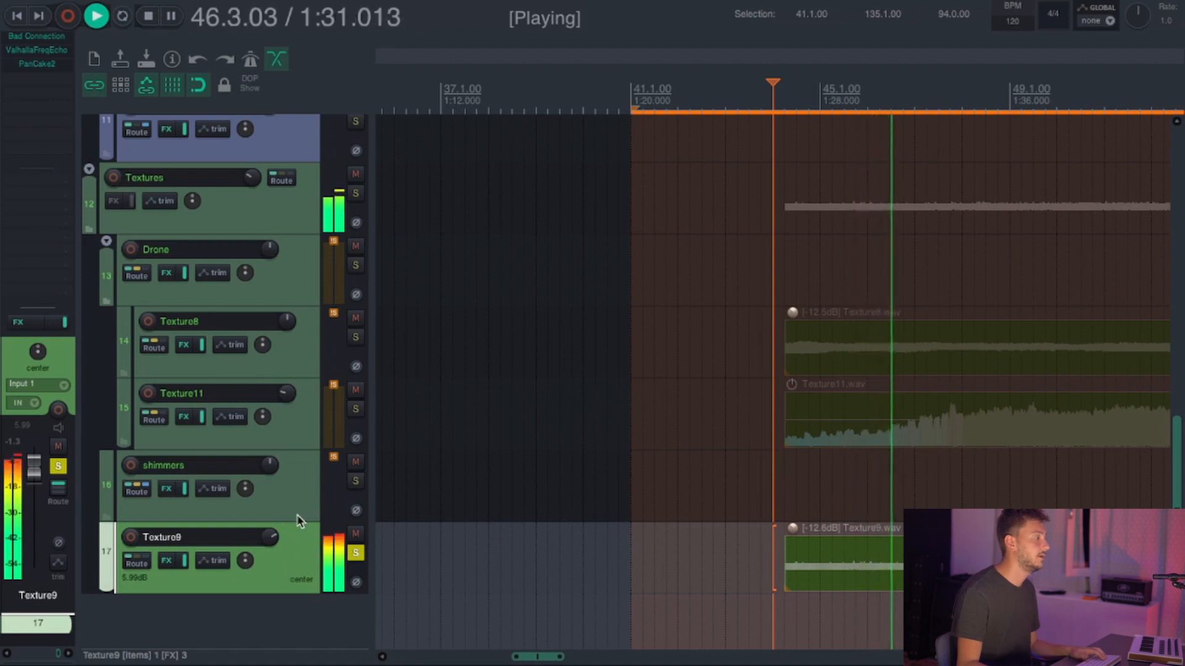
key(space)
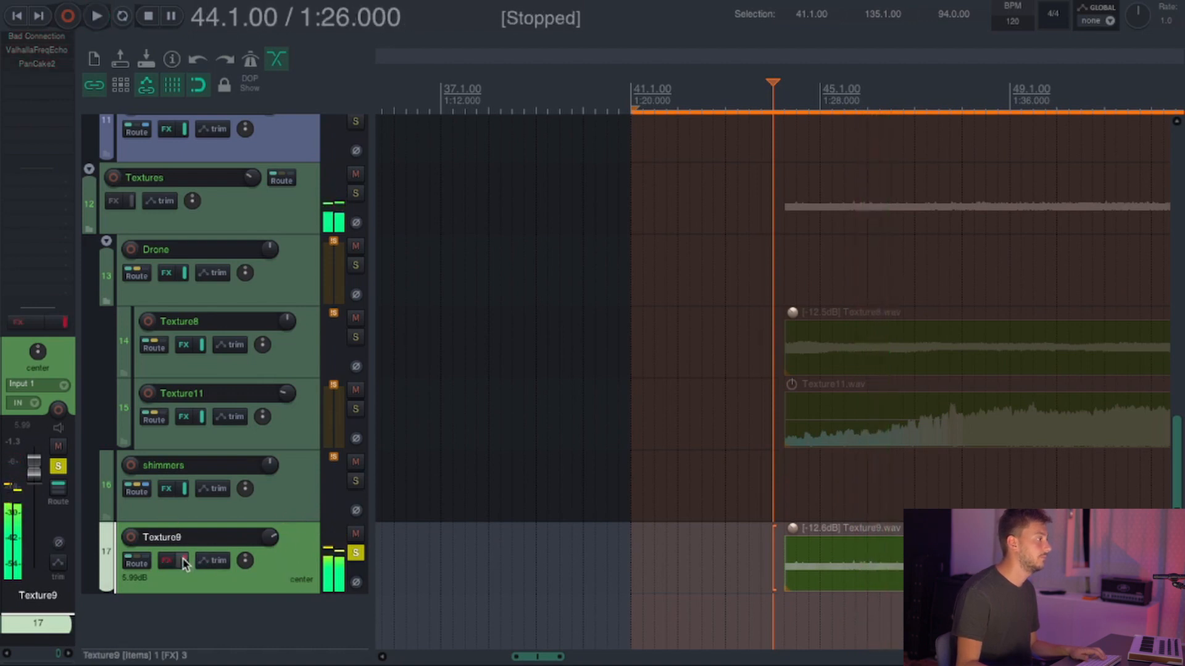
Play Texture9 from 44.1.00 with its effects bypassed, re-enable them during playback, and stop.
key(space)
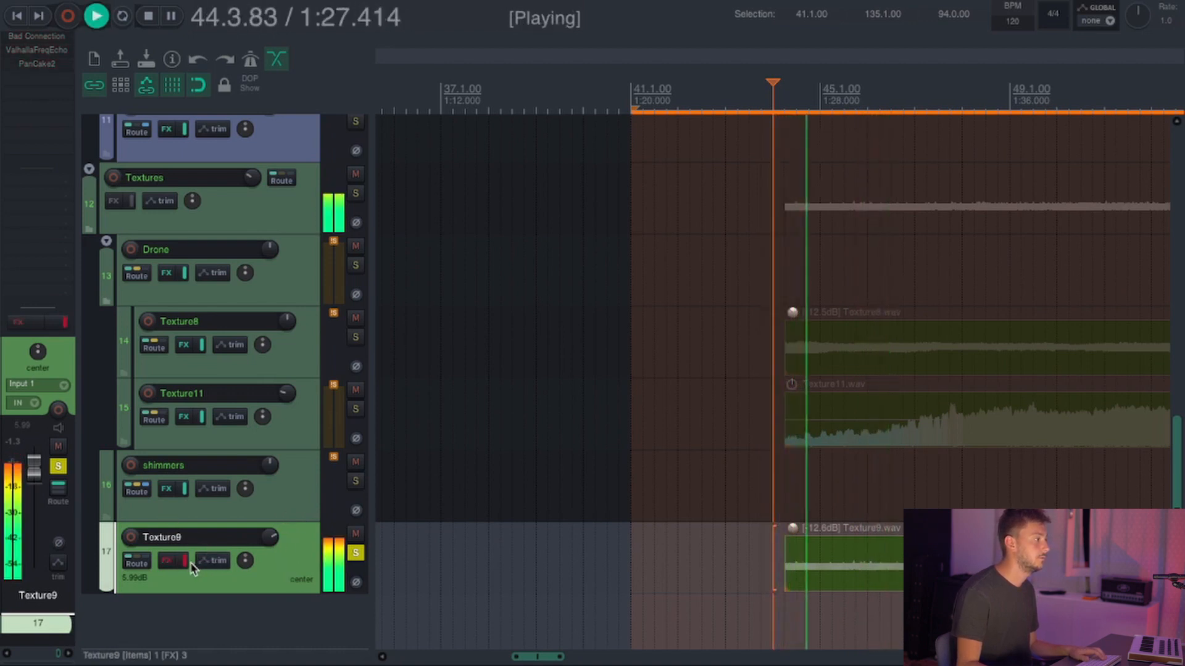
click(183, 560)
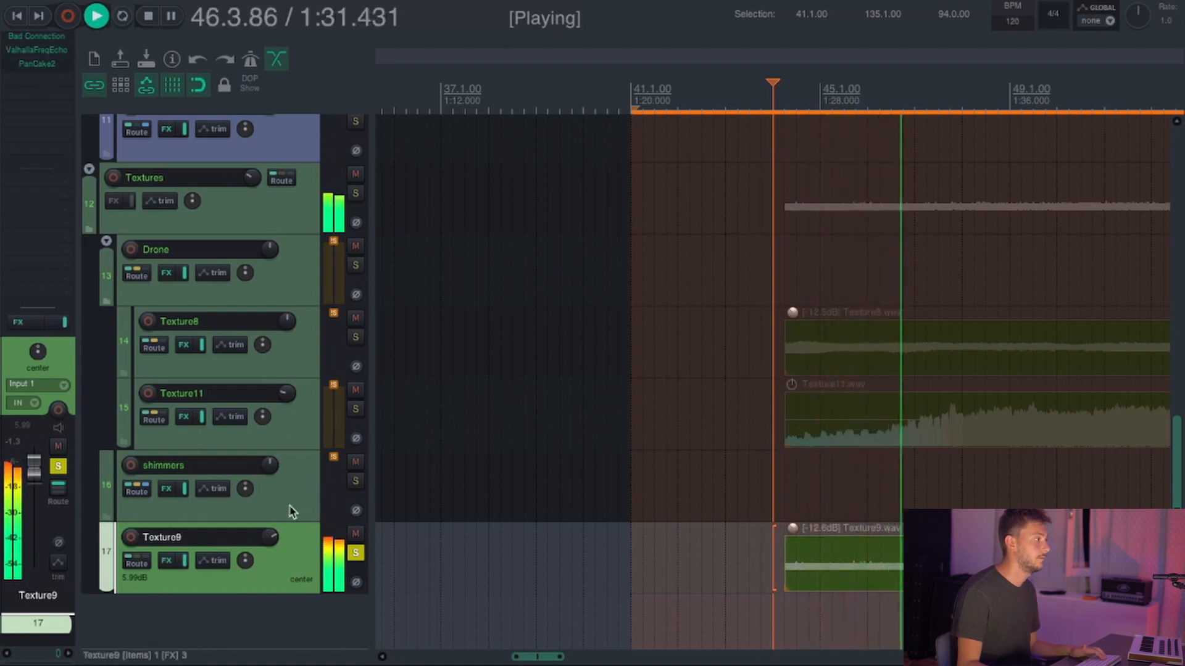
key(space)
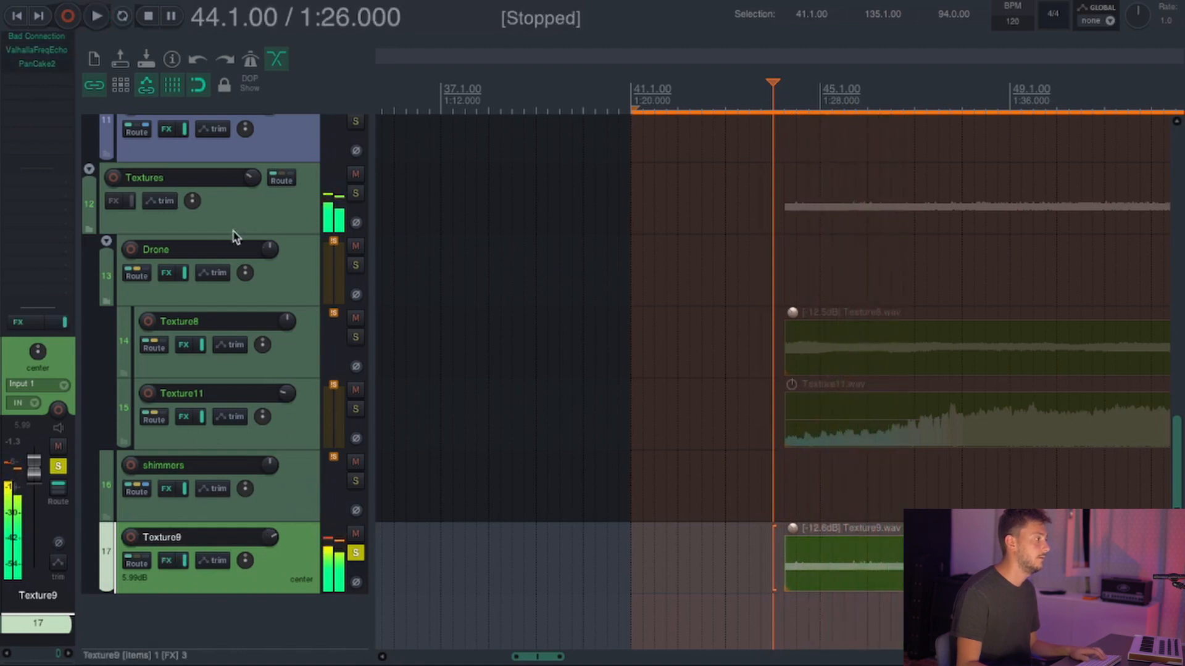
Solo the shimmers track instead of Texture9 and play it from 43.4.00.
click(355, 552)
click(356, 480)
click(761, 61)
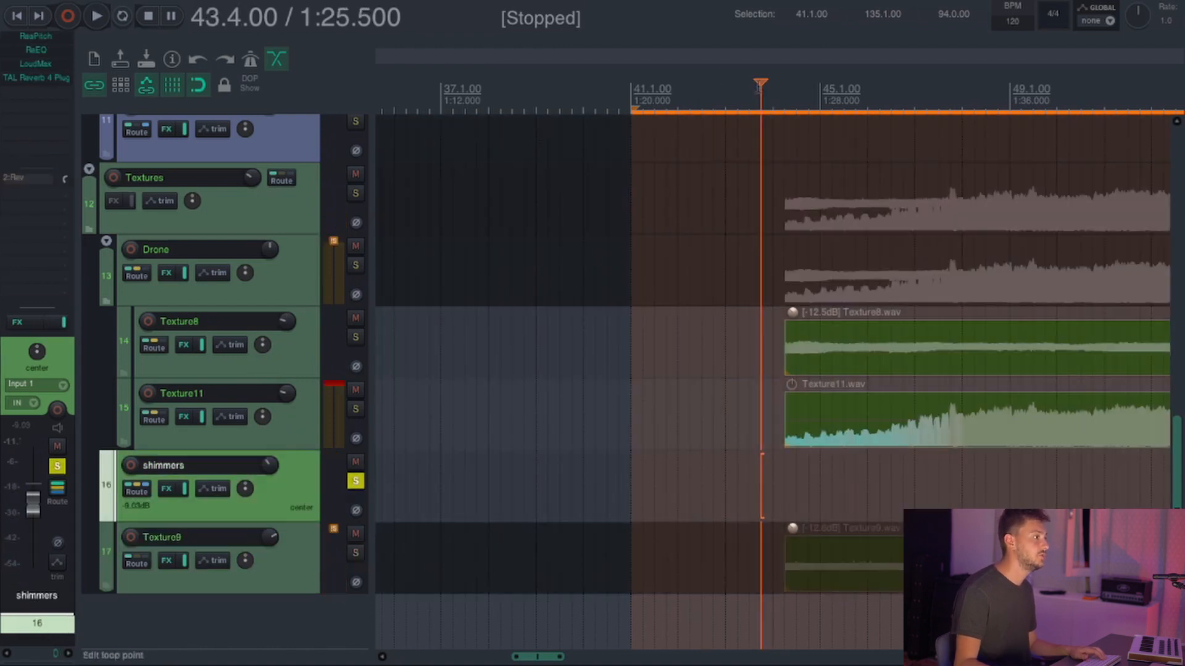
key(space)
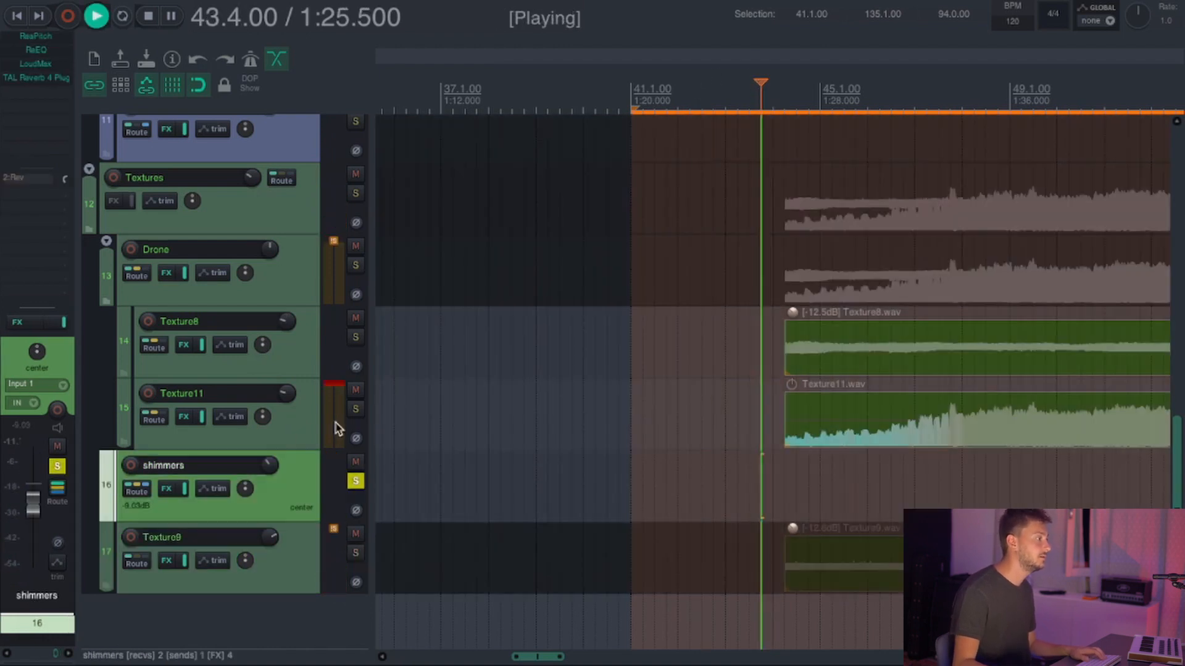
Examine the pitch shifters in ReaPitch on the shimmers track during playback, then close the plugin and stop.
click(32, 36)
drag(577, 68, 522, 75)
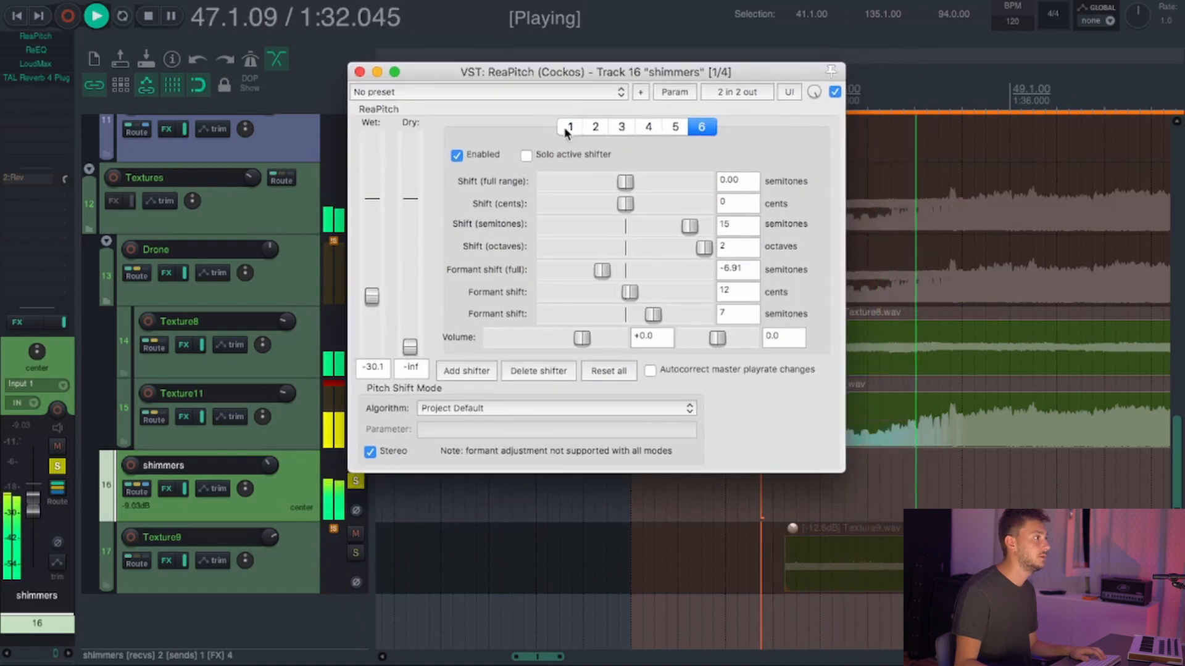
click(675, 126)
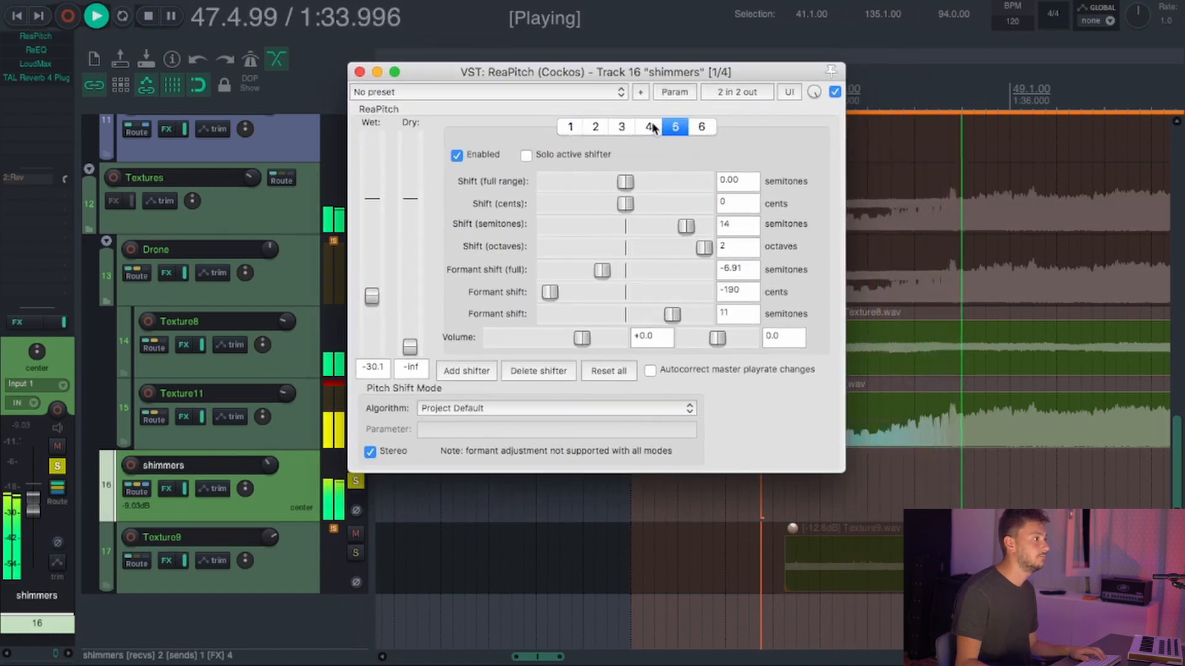
click(647, 127)
click(619, 126)
click(596, 126)
click(649, 127)
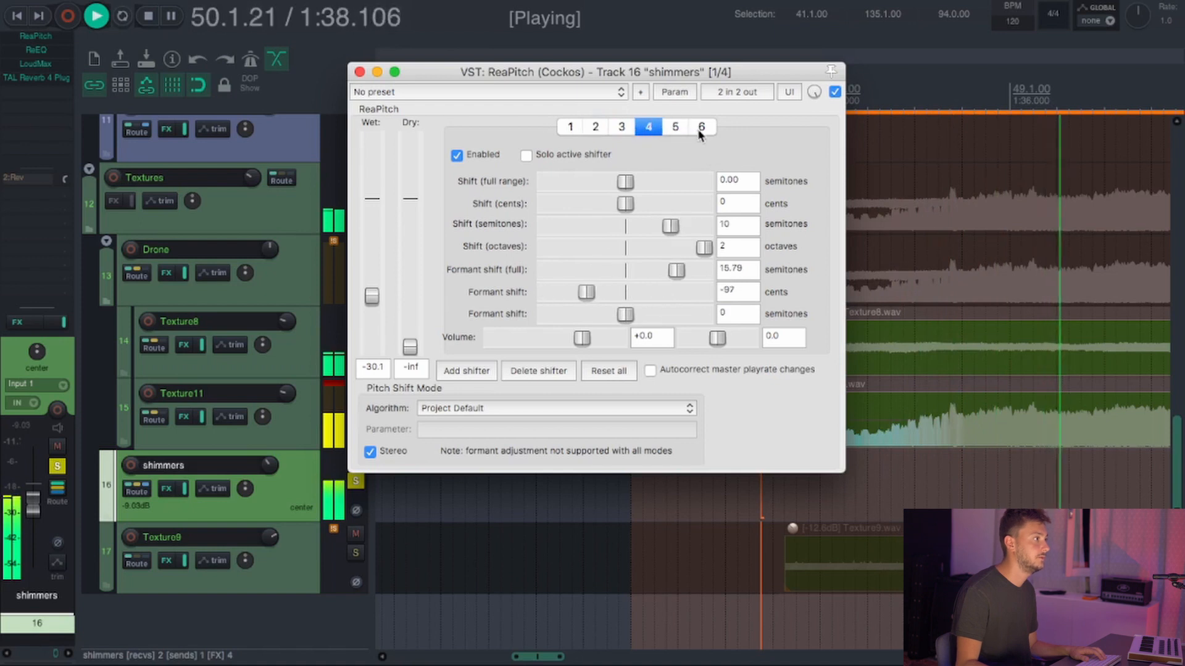
click(699, 128)
click(676, 129)
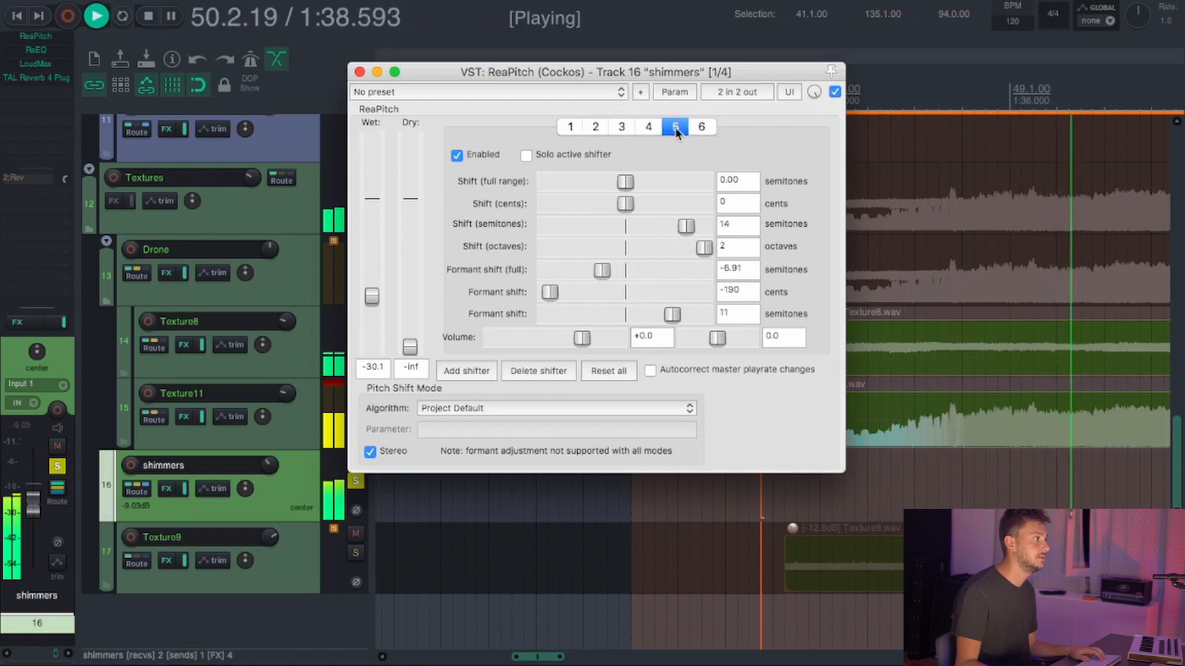
click(358, 72)
key(space)
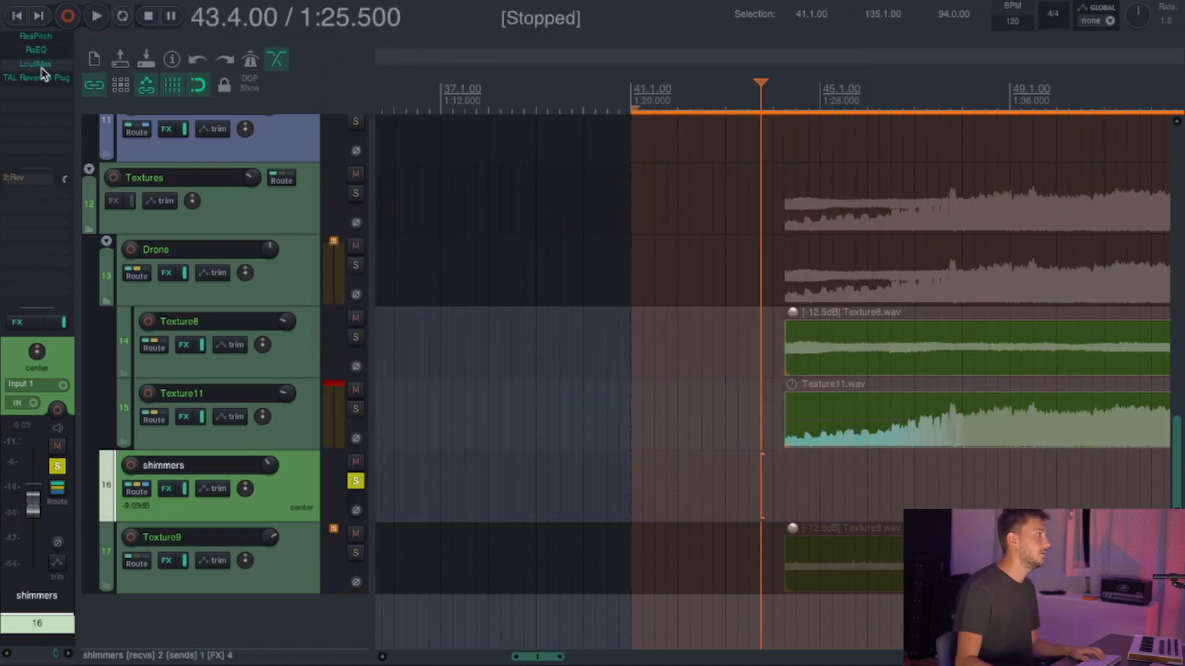
Look over the LoudMax and TAL Reverb 4 effects on the shimmers track.
click(32, 65)
click(40, 36)
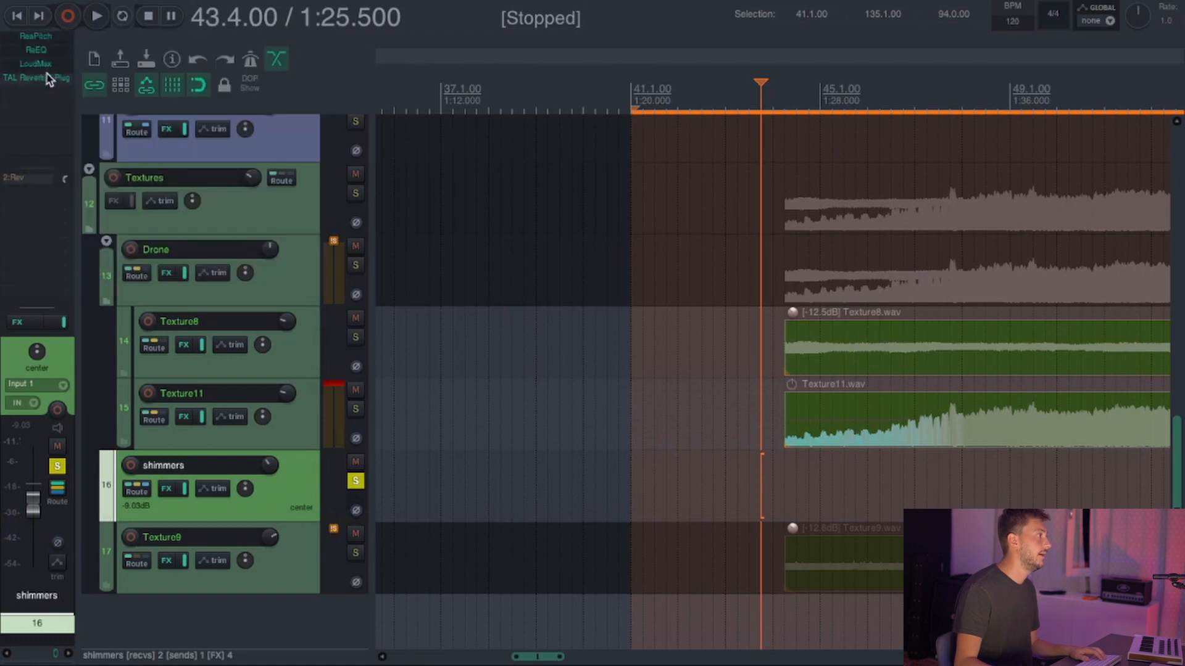
click(39, 78)
click(401, 57)
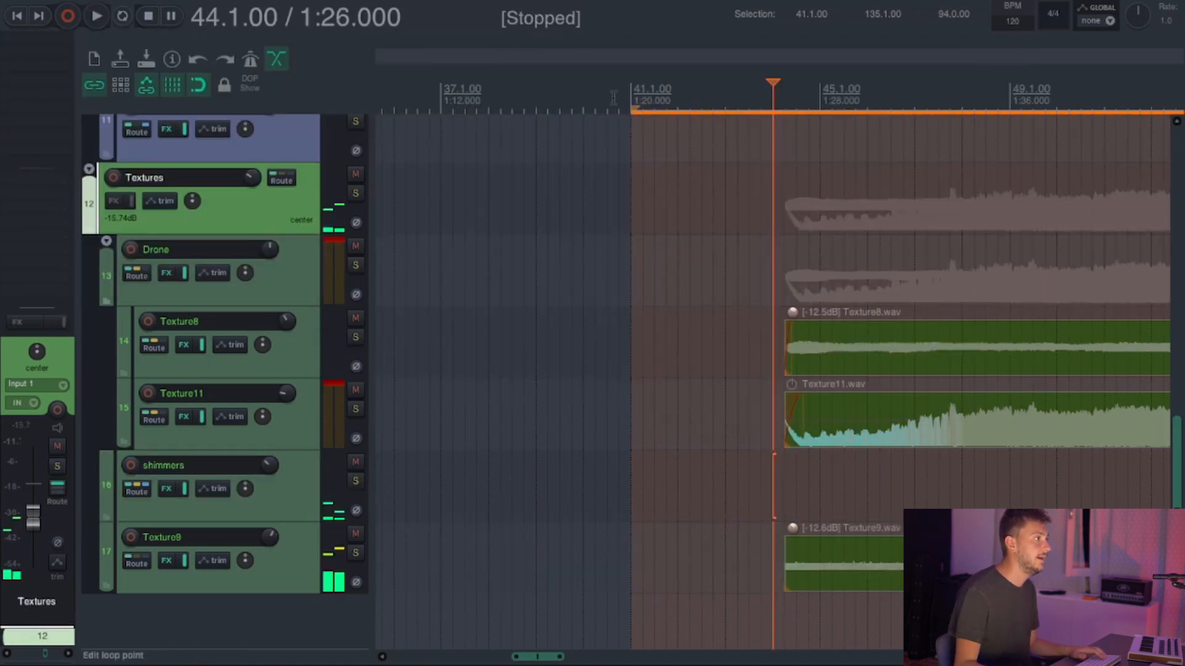
Play the whole Textures group from 44.1.00 without any solo, then stop.
scroll(610, 99, up, 1)
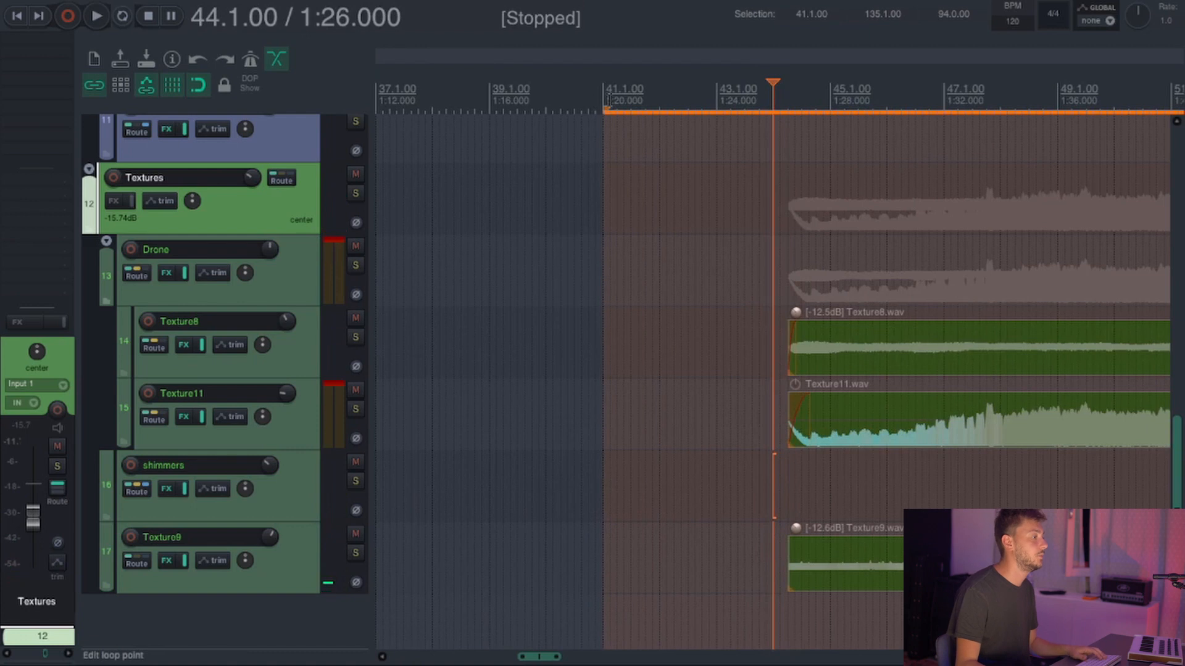
key(space)
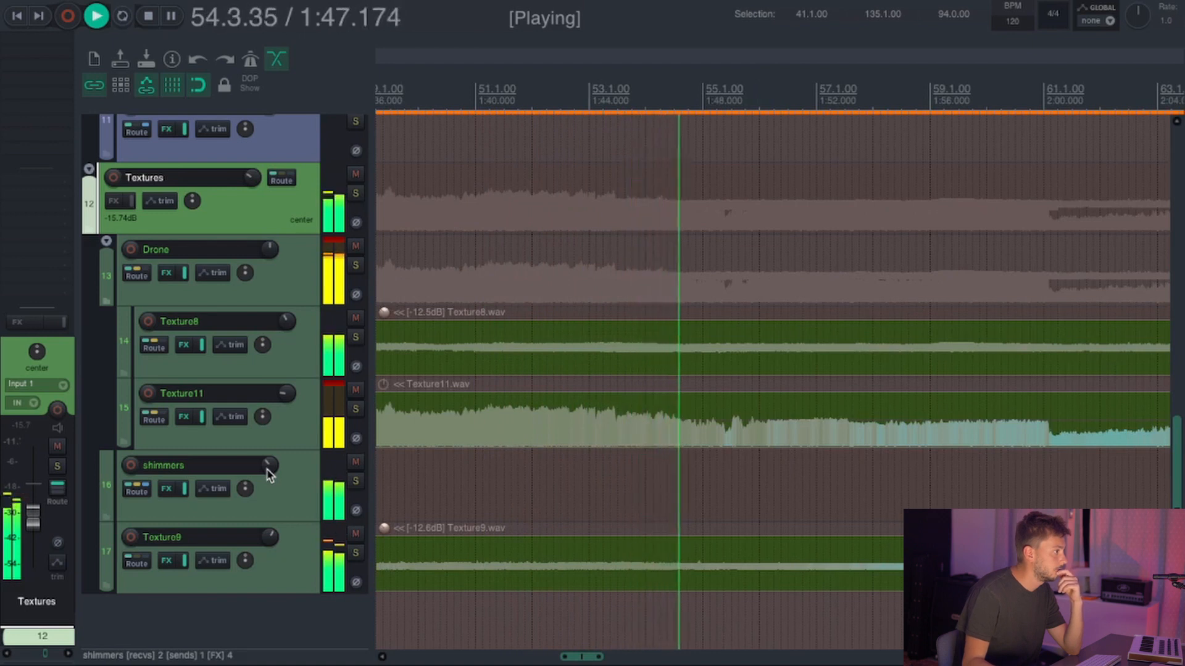
key(space)
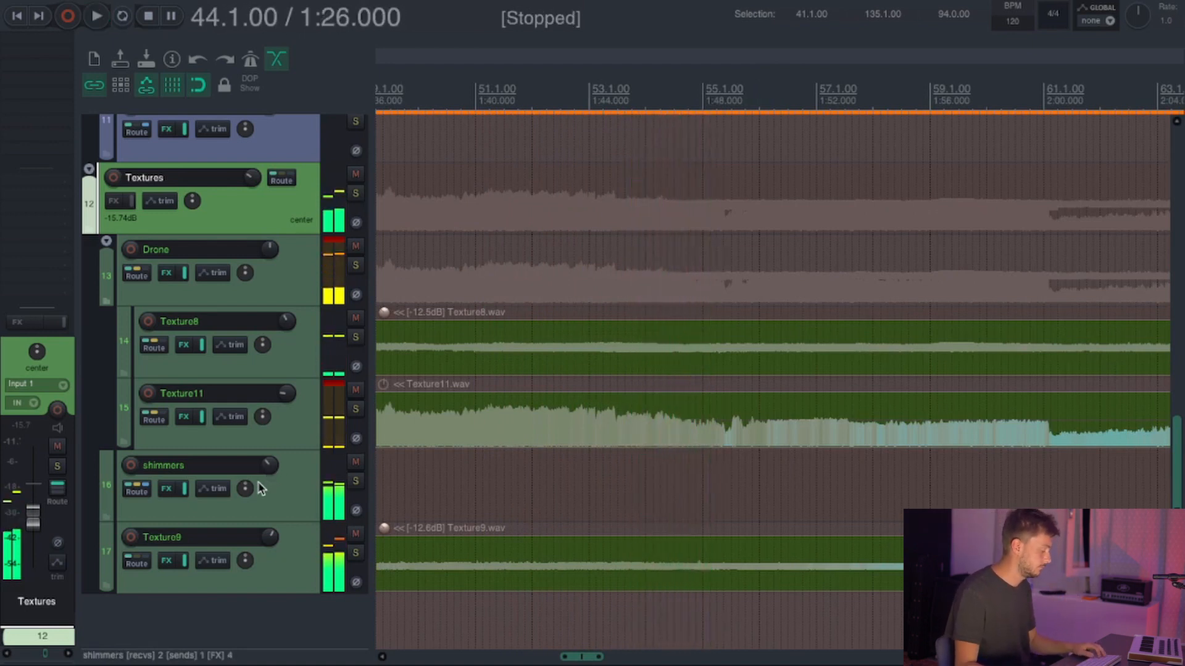